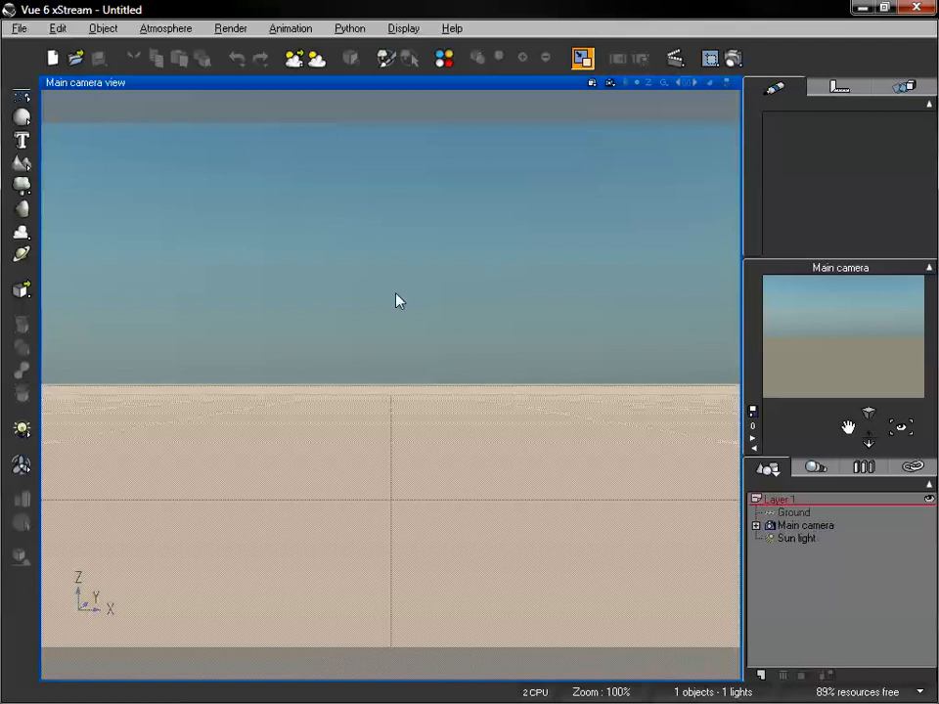
Add a sphere to the scene, plus a cylinder moved along the negative X axis to stand beside it
{"action": "left_click", "coordinate": [21, 116]}
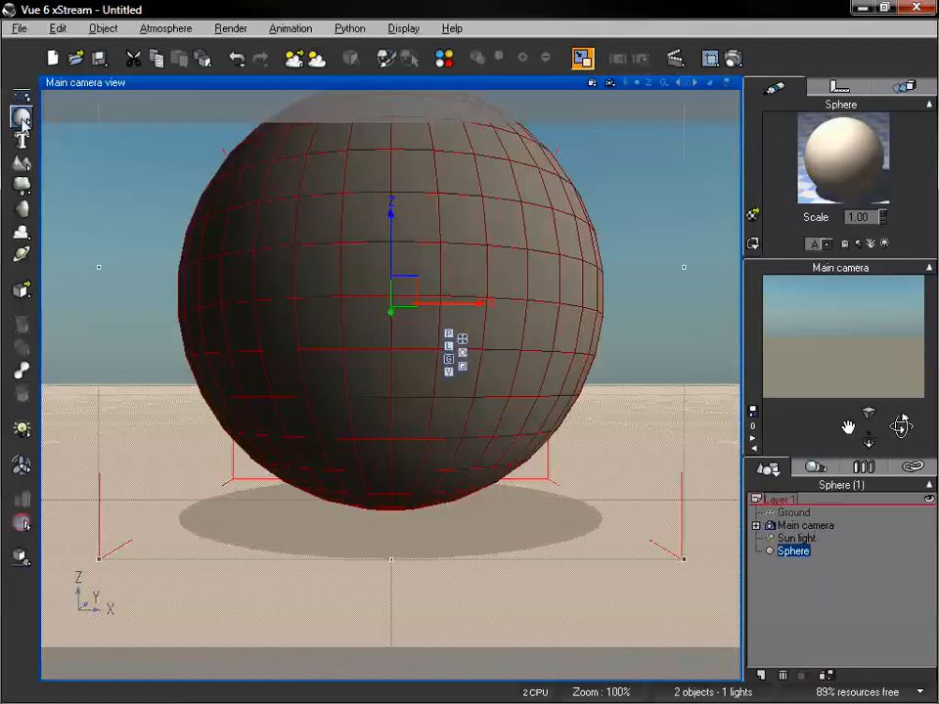
{"action": "left_click_drag", "start_coordinate": [869, 438], "coordinate": [901, 426]}
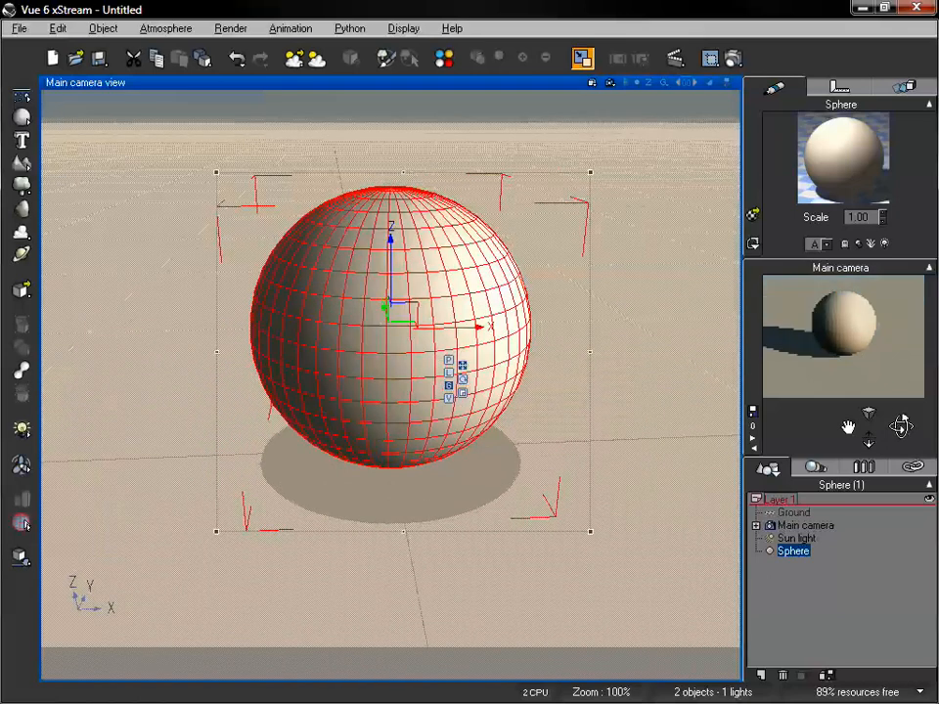
{"action": "left_click_drag", "start_coordinate": [21, 117], "coordinate": [65, 122]}
{"action": "left_click_drag", "start_coordinate": [486, 327], "coordinate": [192, 325]}
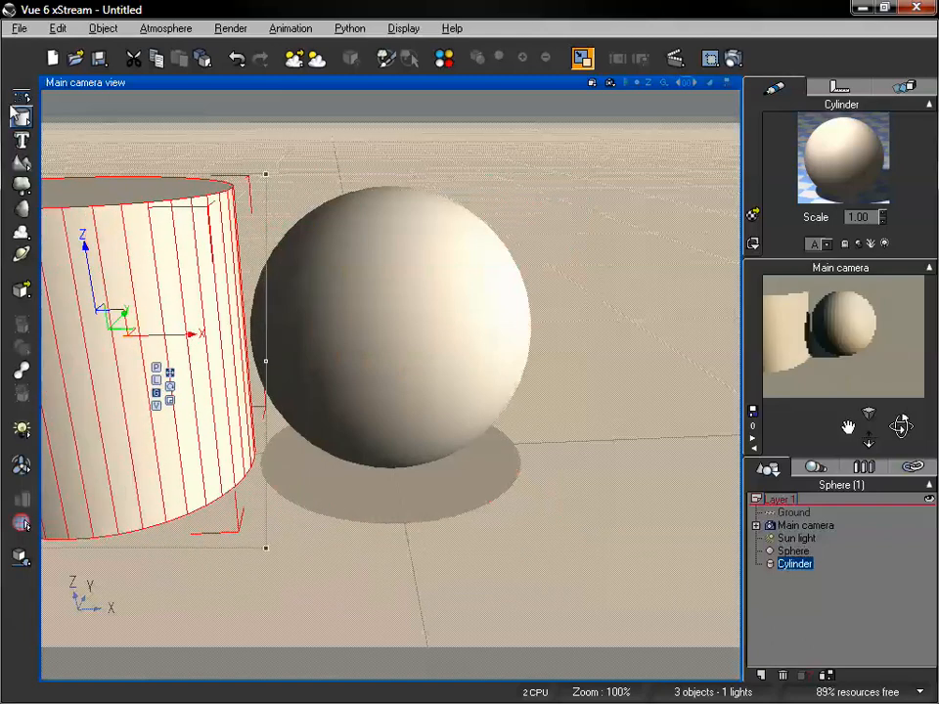
Add a cube, move it along the positive X axis beside the sphere, and frame all three primitives in the main camera
{"action": "left_click_drag", "start_coordinate": [21, 116], "coordinate": [64, 121]}
{"action": "left_click_drag", "start_coordinate": [461, 325], "coordinate": [760, 319]}
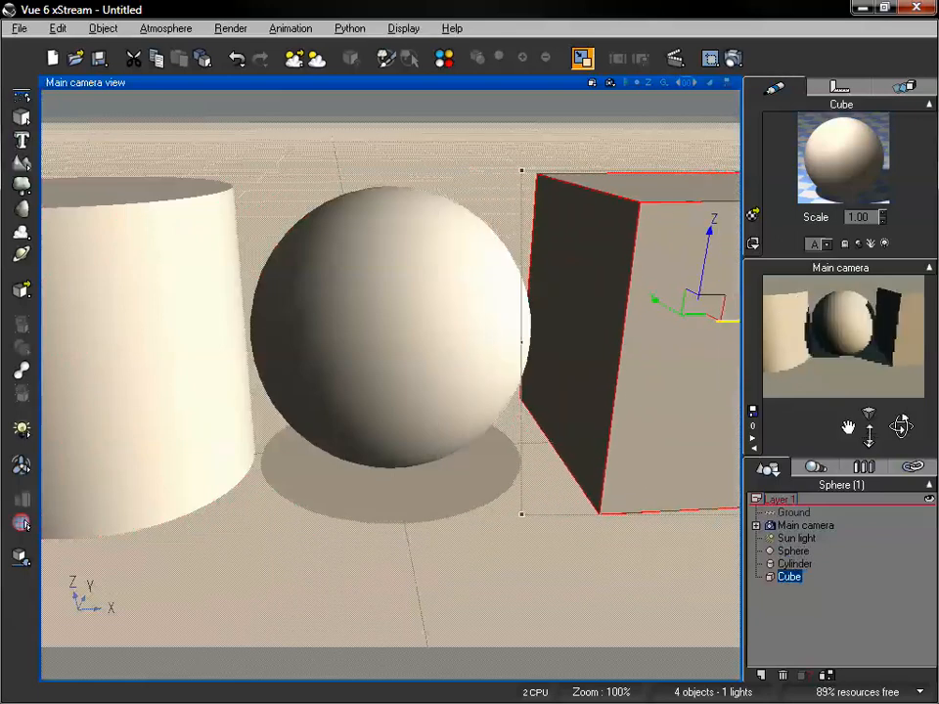
{"action": "left_click_drag", "start_coordinate": [869, 443], "coordinate": [868, 479]}
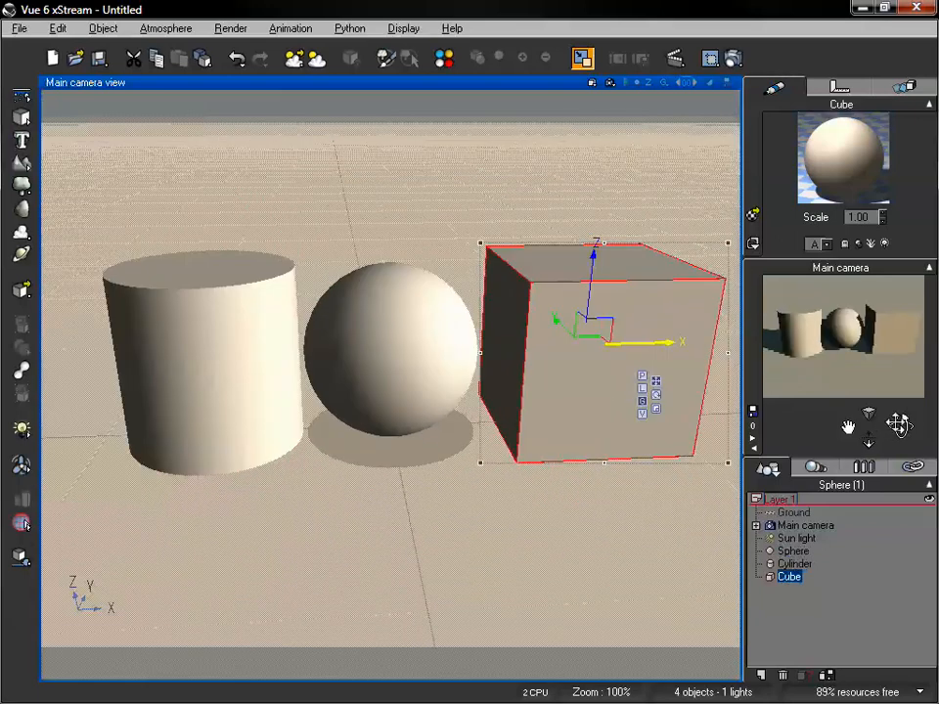
{"action": "left_click_drag", "start_coordinate": [900, 426], "coordinate": [916, 447]}
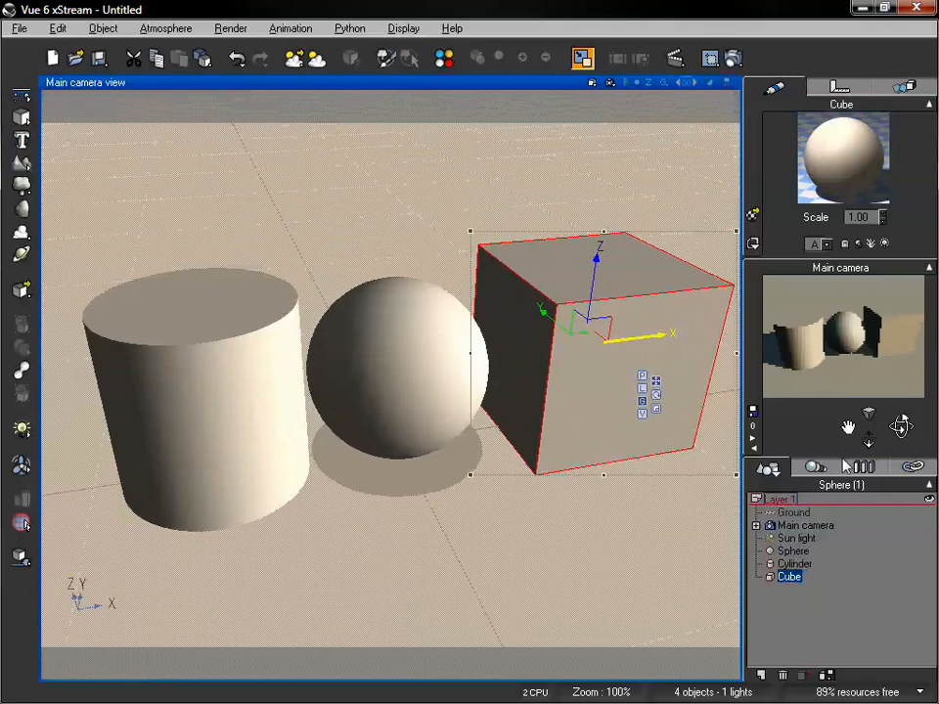
{"action": "left_click_drag", "start_coordinate": [848, 429], "coordinate": [848, 424]}
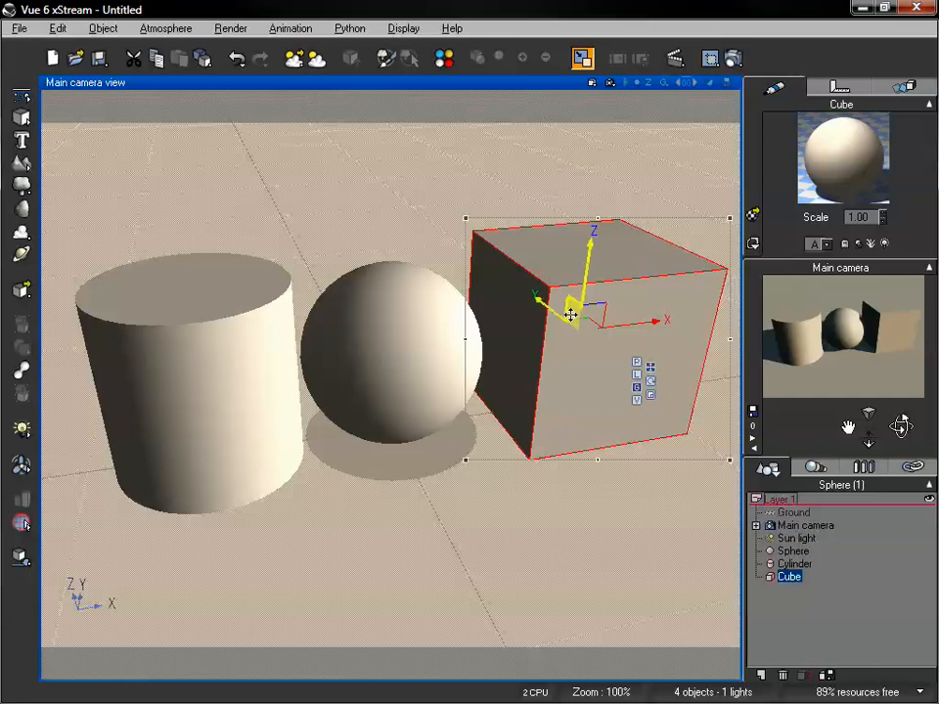
Configure the render options to Final quality, rendering to screen at 800x600
{"action": "right_click", "coordinate": [736, 61]}
{"action": "left_click_drag", "start_coordinate": [499, 216], "coordinate": [332, 95]}
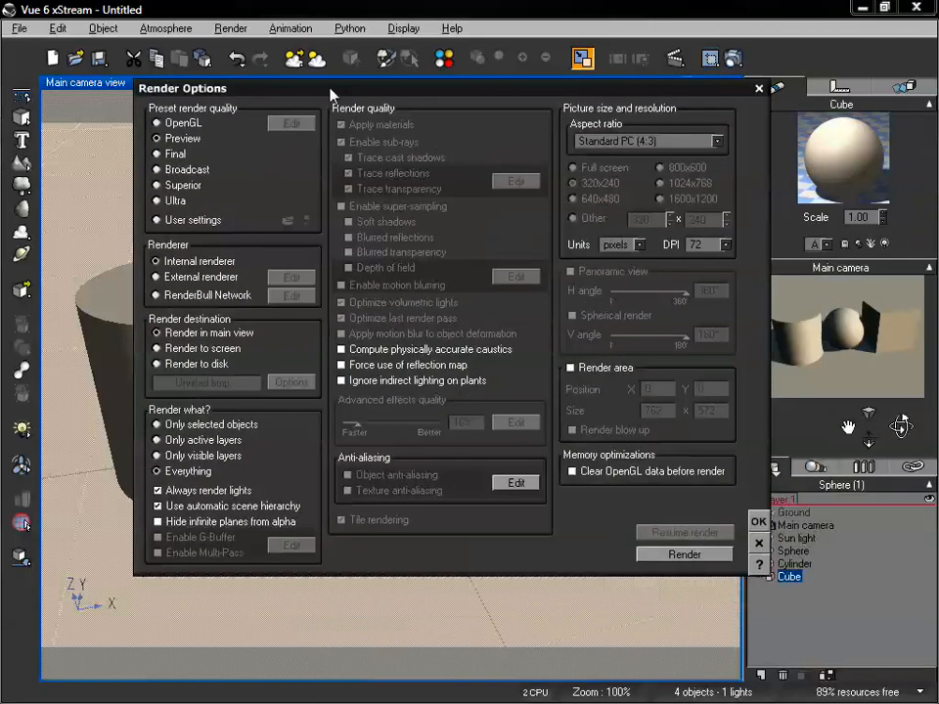
{"action": "left_click", "coordinate": [159, 154]}
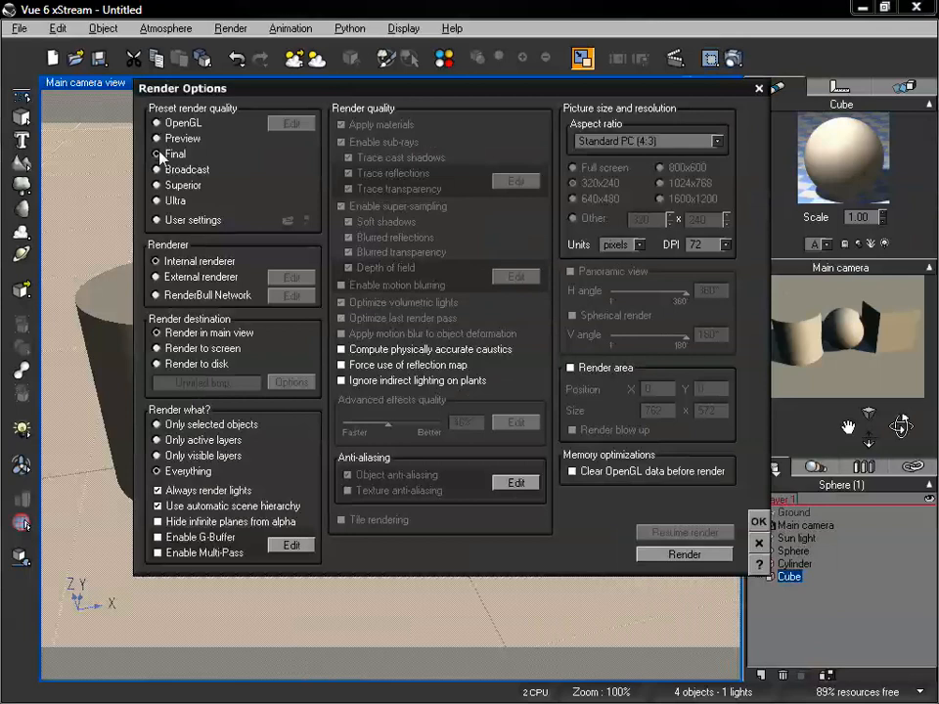
{"action": "left_click", "coordinate": [161, 348]}
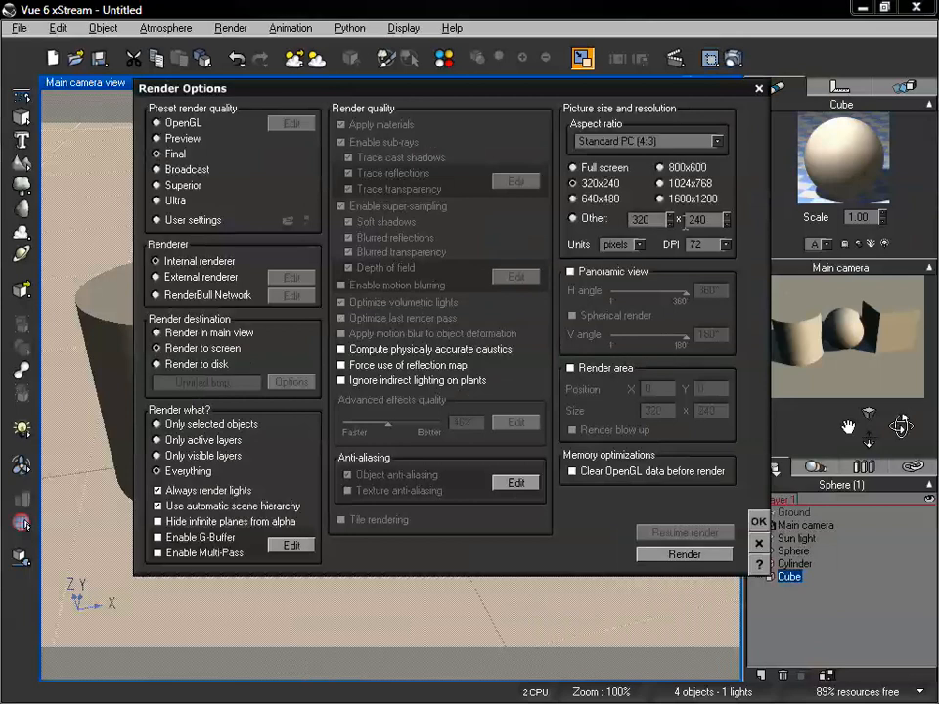
{"action": "left_click", "coordinate": [689, 171]}
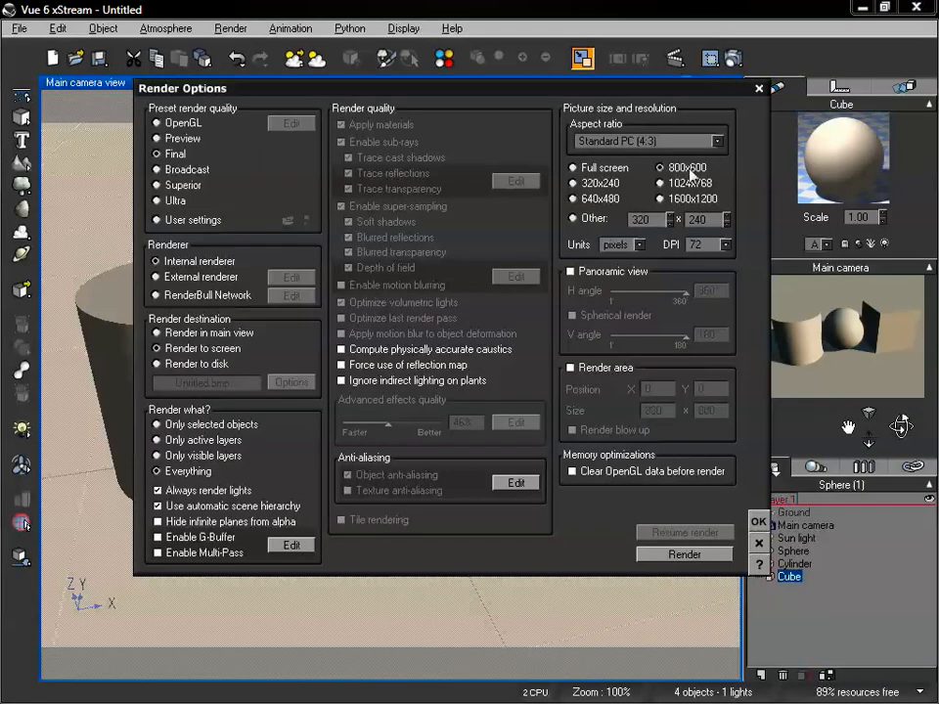
{"action": "left_click", "coordinate": [758, 521]}
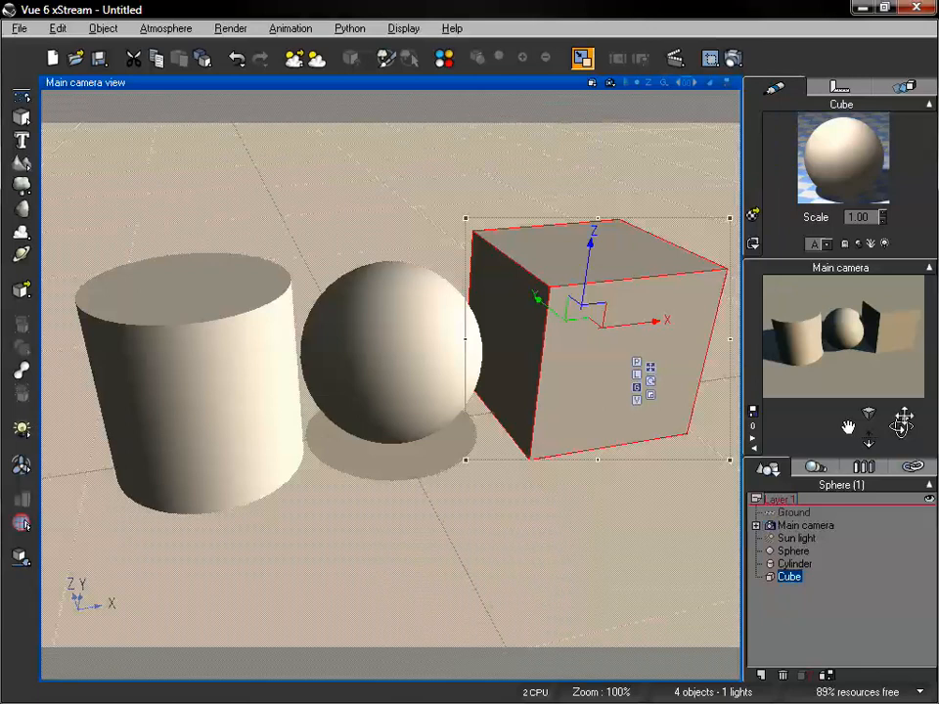
Set the atmosphere's lighting model to Standard in the Atmosphere Editor
{"action": "scroll", "coordinate": [652, 330], "scroll_direction": "up", "scroll_amount": 1}
{"action": "left_click_drag", "start_coordinate": [868, 441], "coordinate": [867, 444]}
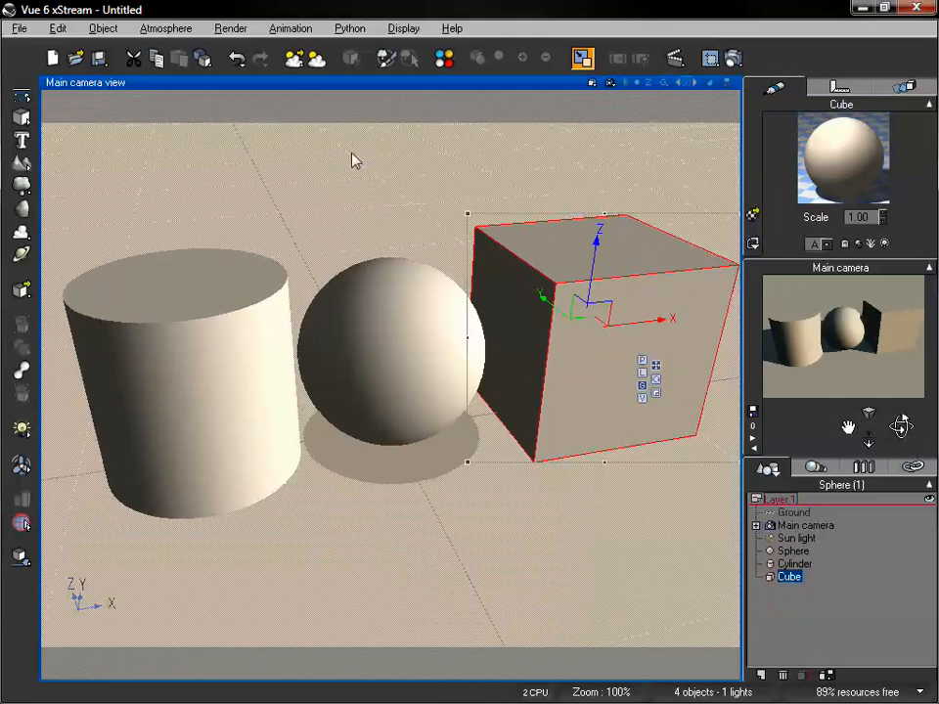
{"action": "left_click", "coordinate": [165, 29]}
{"action": "left_click", "coordinate": [201, 102]}
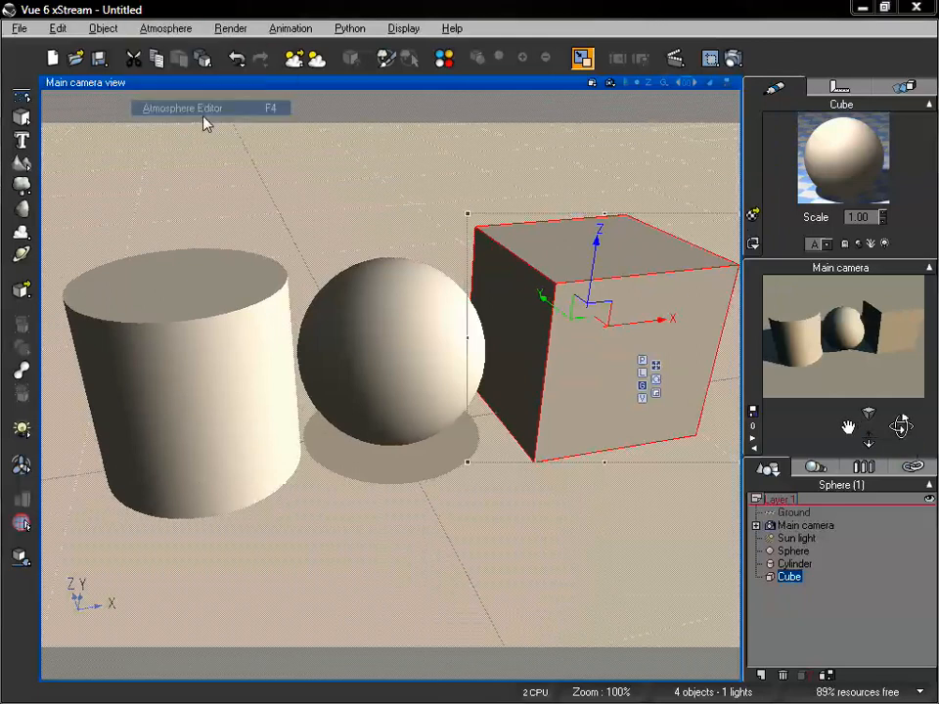
{"action": "left_click_drag", "start_coordinate": [536, 224], "coordinate": [251, 124]}
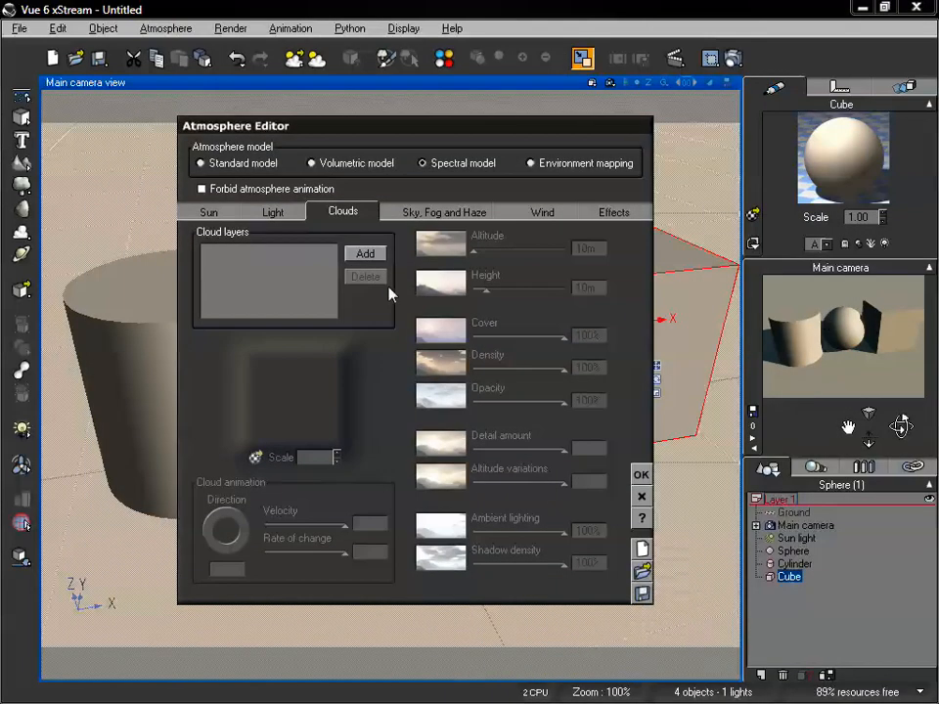
{"action": "left_click", "coordinate": [272, 213]}
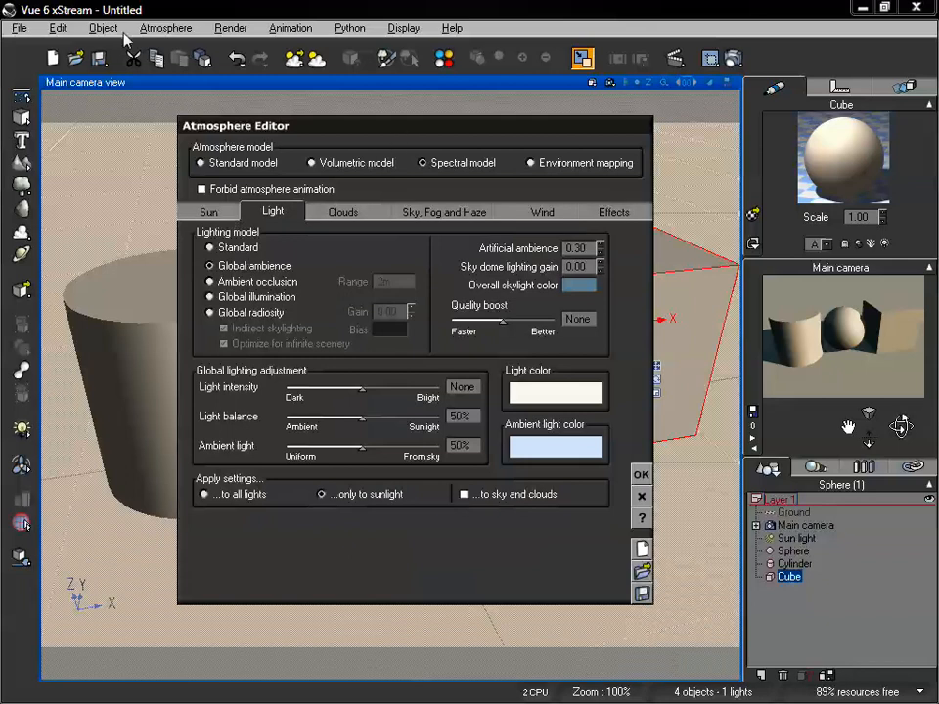
{"action": "left_click", "coordinate": [153, 29]}
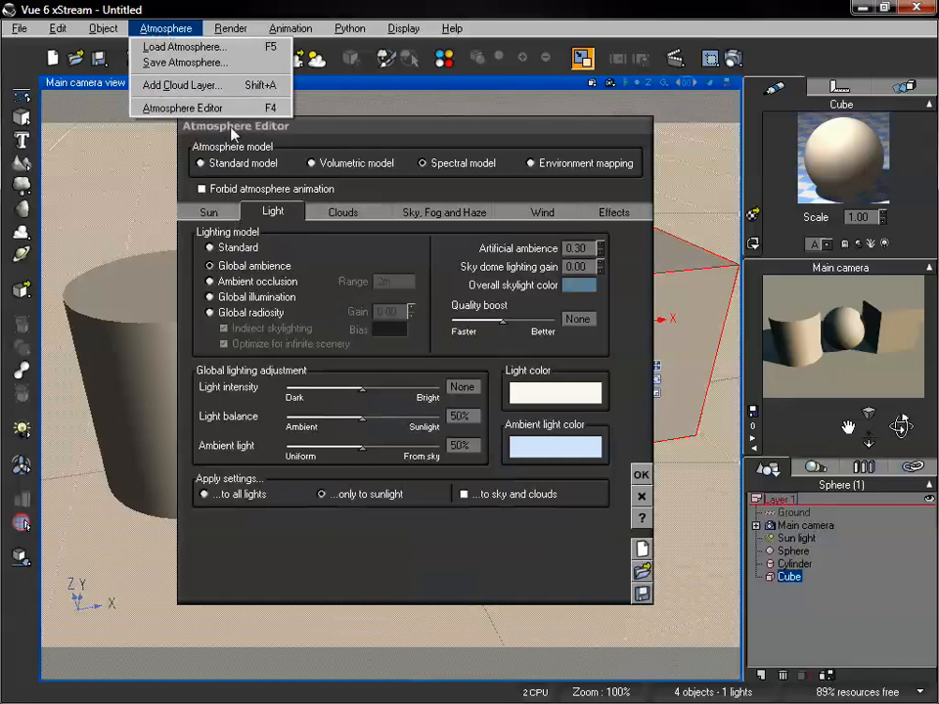
{"action": "left_click", "coordinate": [341, 139]}
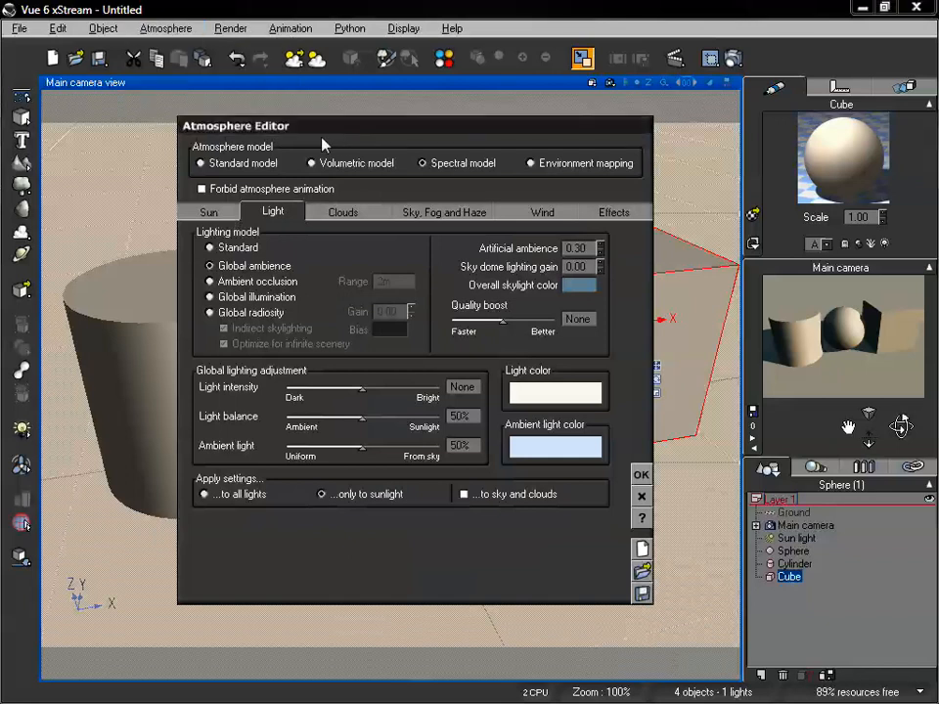
{"action": "left_click", "coordinate": [235, 250]}
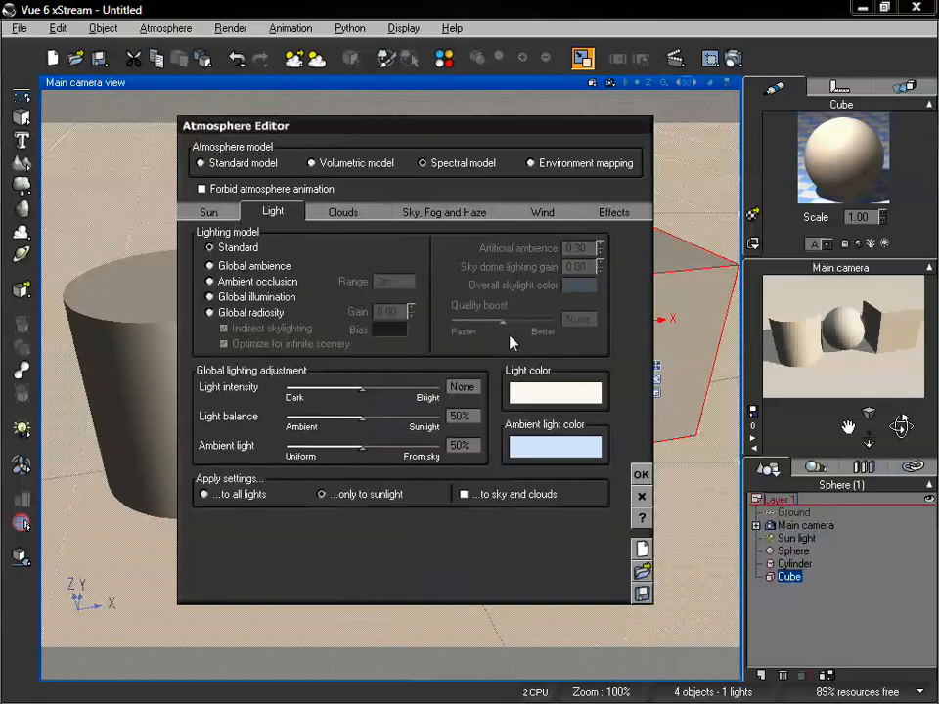
{"action": "left_click", "coordinate": [641, 474]}
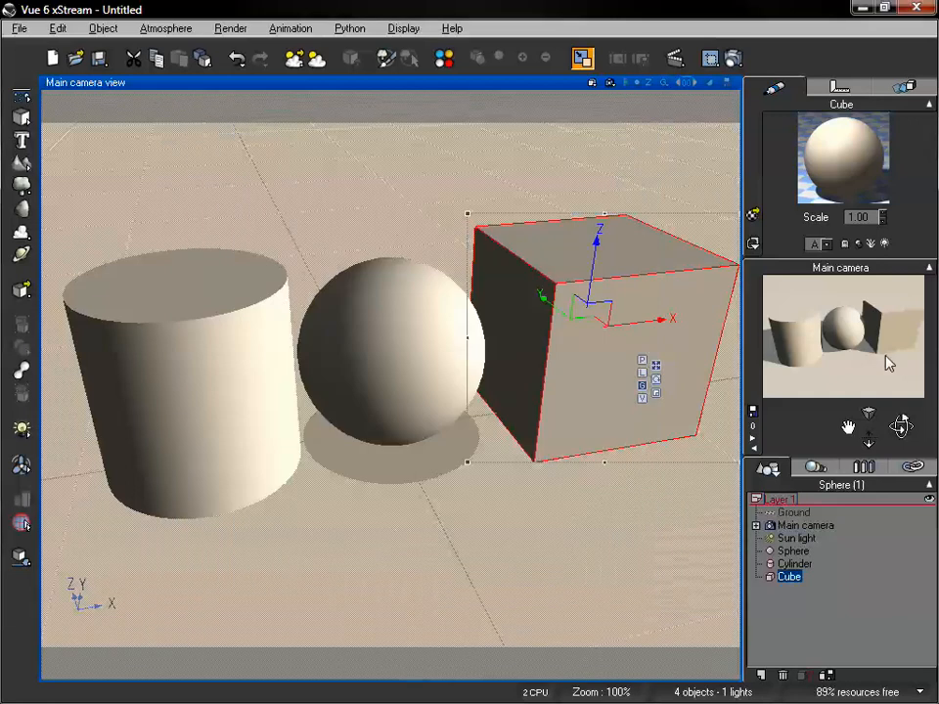
Select the cylinder, frame it closely in the main camera, and open its Default material for editing
{"action": "left_click_drag", "start_coordinate": [900, 425], "coordinate": [901, 439]}
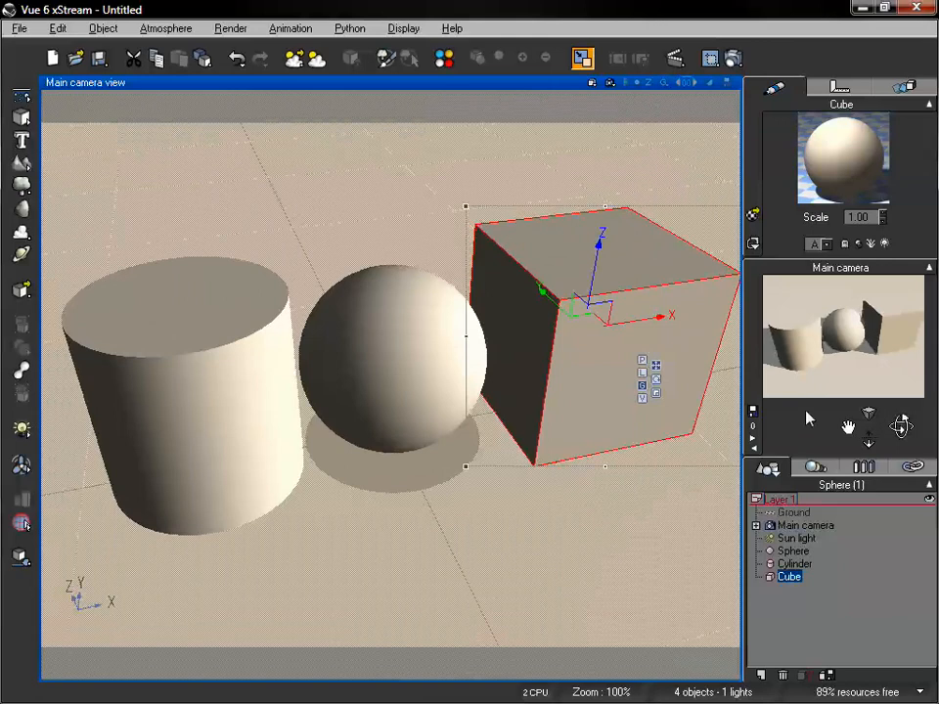
{"action": "left_click", "coordinate": [790, 565]}
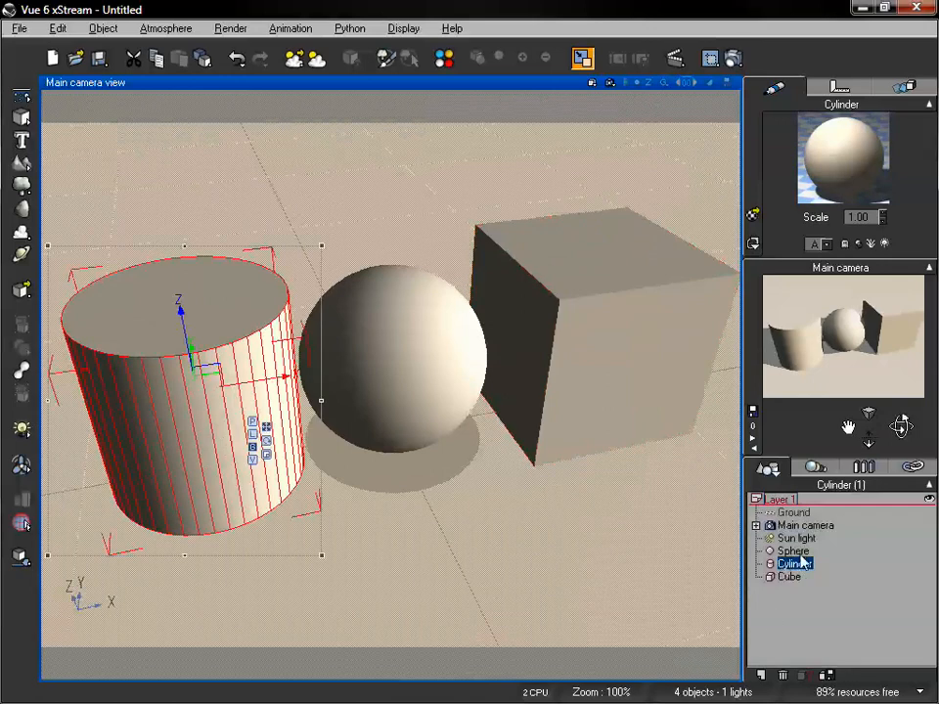
{"action": "left_click_drag", "start_coordinate": [853, 427], "coordinate": [921, 428]}
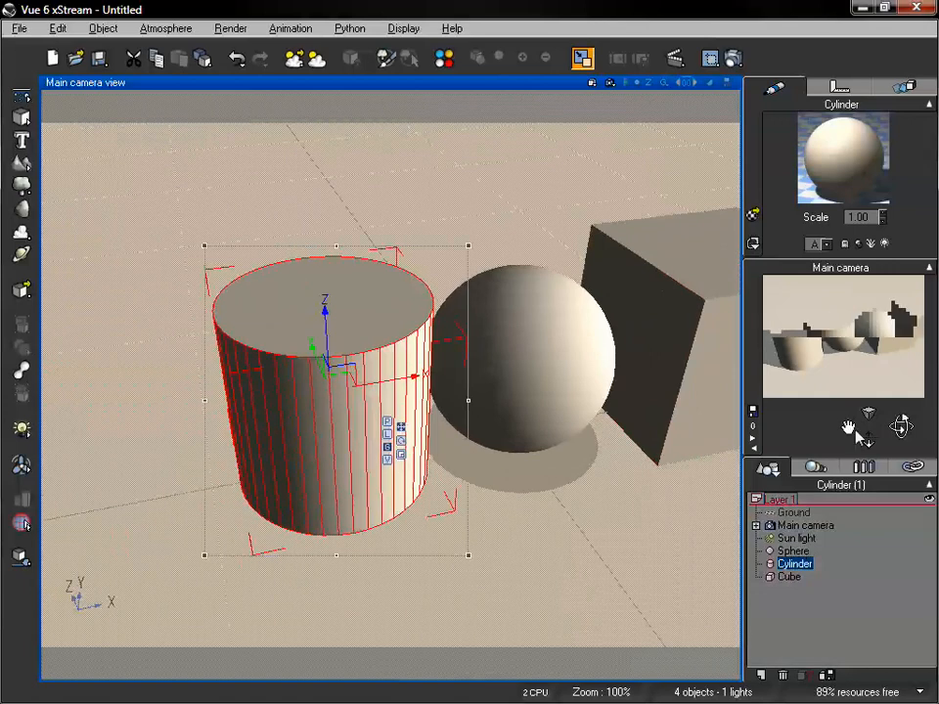
{"action": "left_click_drag", "start_coordinate": [868, 443], "coordinate": [841, 421]}
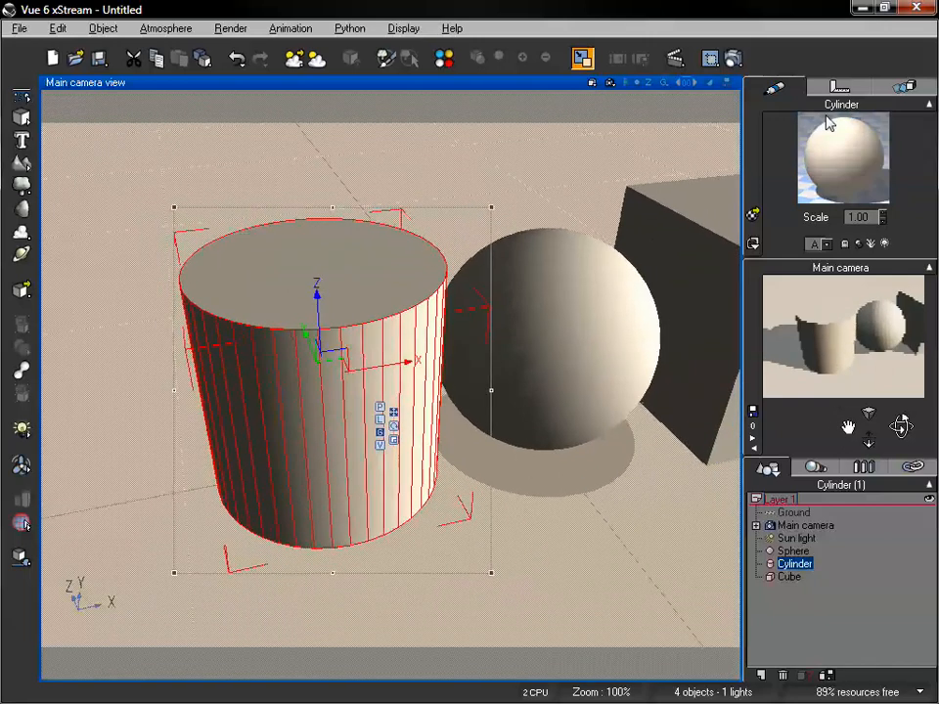
{"action": "double_click", "coordinate": [848, 161]}
{"action": "left_click_drag", "start_coordinate": [720, 230], "coordinate": [577, 115]}
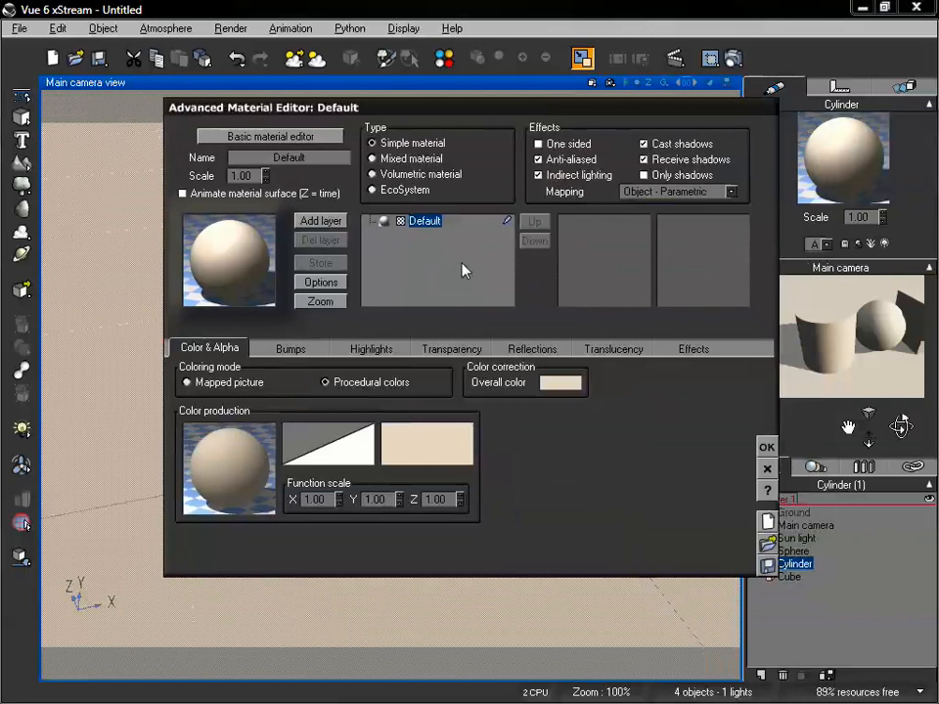
Check the mapping options in the Basic Material Editor and return to the Advanced Material Editor
{"action": "left_click", "coordinate": [296, 137]}
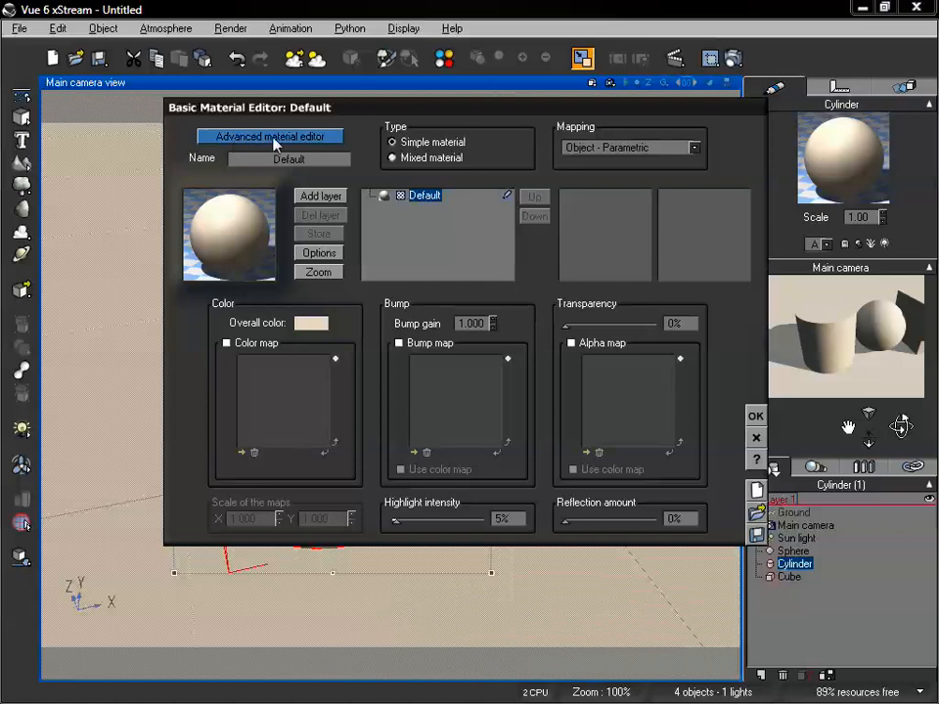
{"action": "left_click", "coordinate": [694, 148]}
{"action": "left_click", "coordinate": [737, 137]}
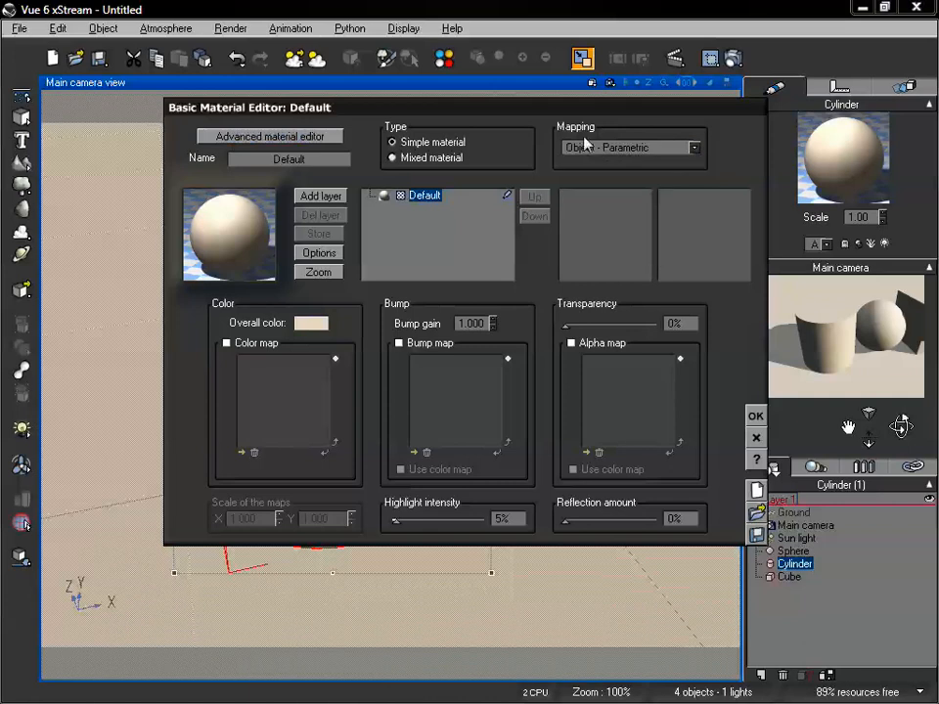
{"action": "left_click", "coordinate": [272, 137]}
Set the cylinder material's mapping to Object - Standard
{"action": "left_click_drag", "start_coordinate": [409, 108], "coordinate": [389, 126]}
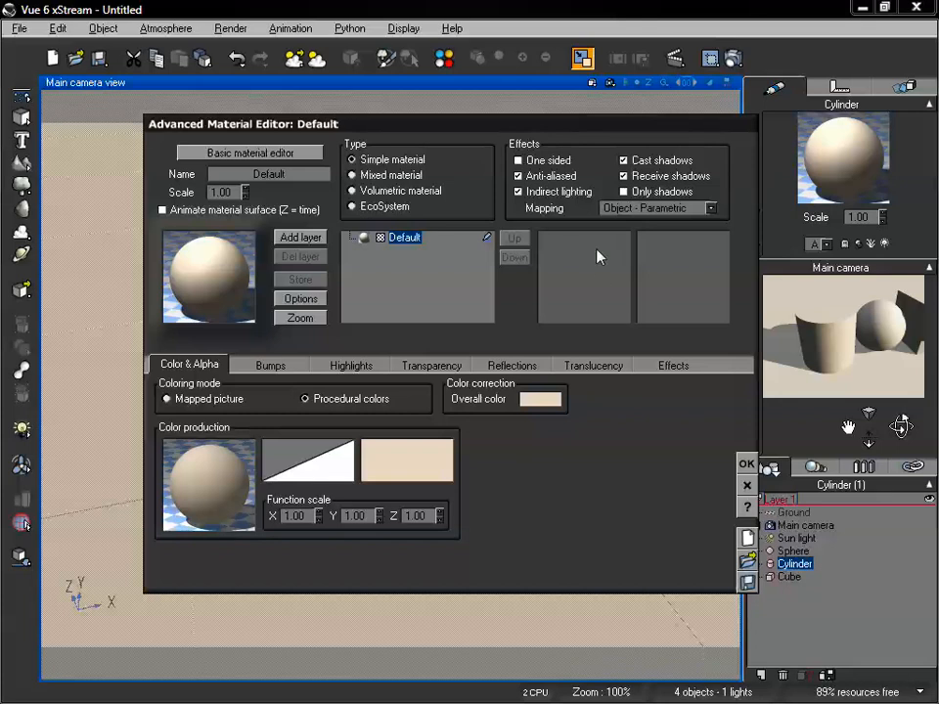
{"action": "left_click", "coordinate": [711, 208]}
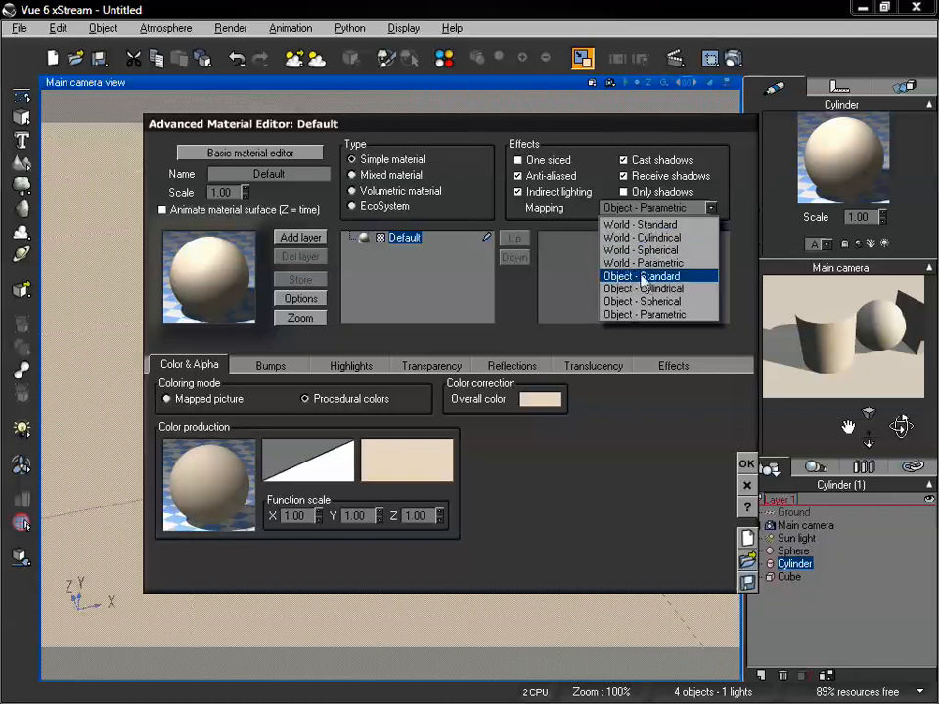
{"action": "left_click", "coordinate": [642, 278]}
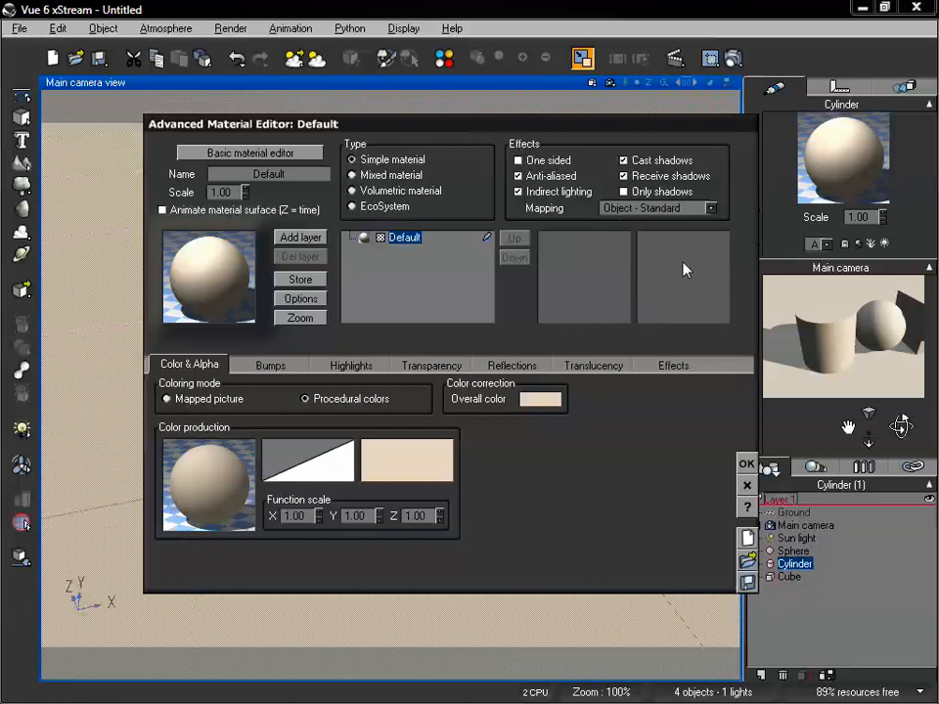
{"action": "left_click_drag", "start_coordinate": [514, 126], "coordinate": [521, 108]}
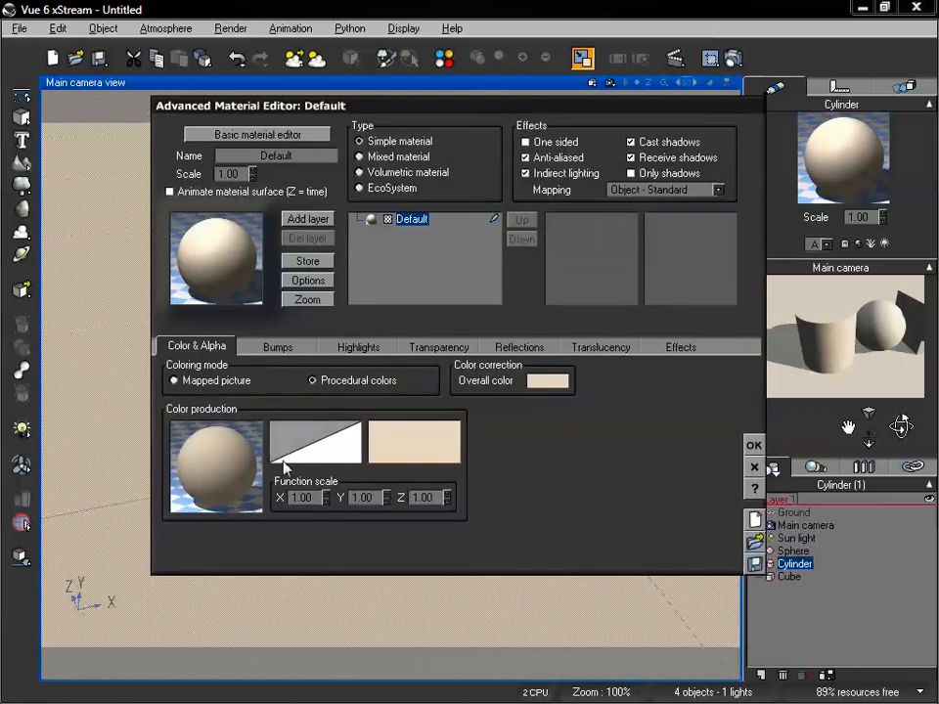
Switch the material's coloring mode to Mapped picture and load the checker_weave bitmap as its color map
{"action": "left_click", "coordinate": [190, 381]}
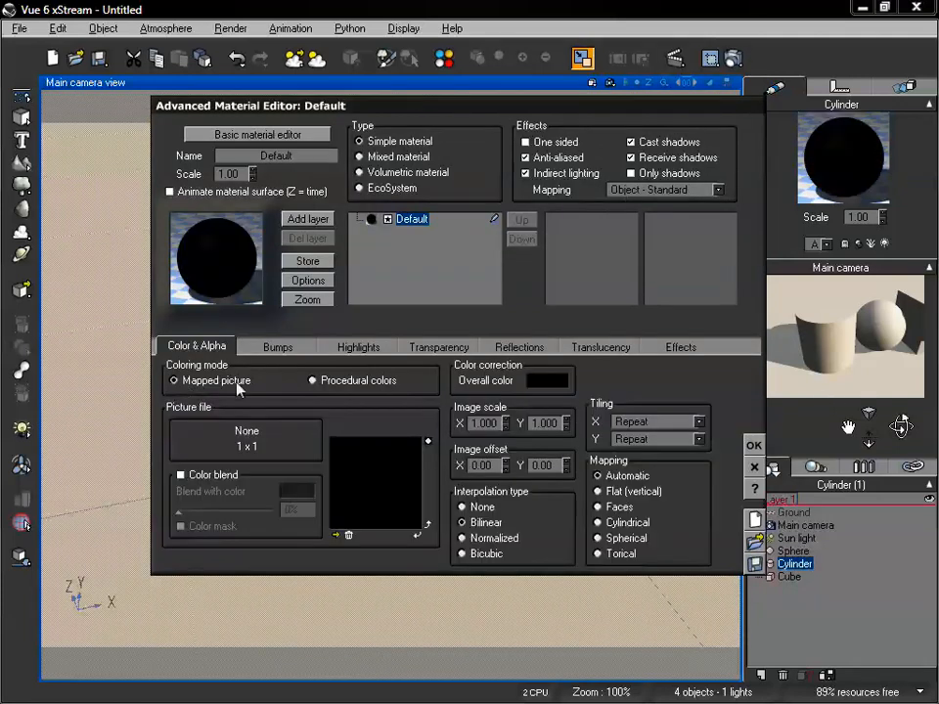
{"action": "left_click", "coordinate": [336, 535]}
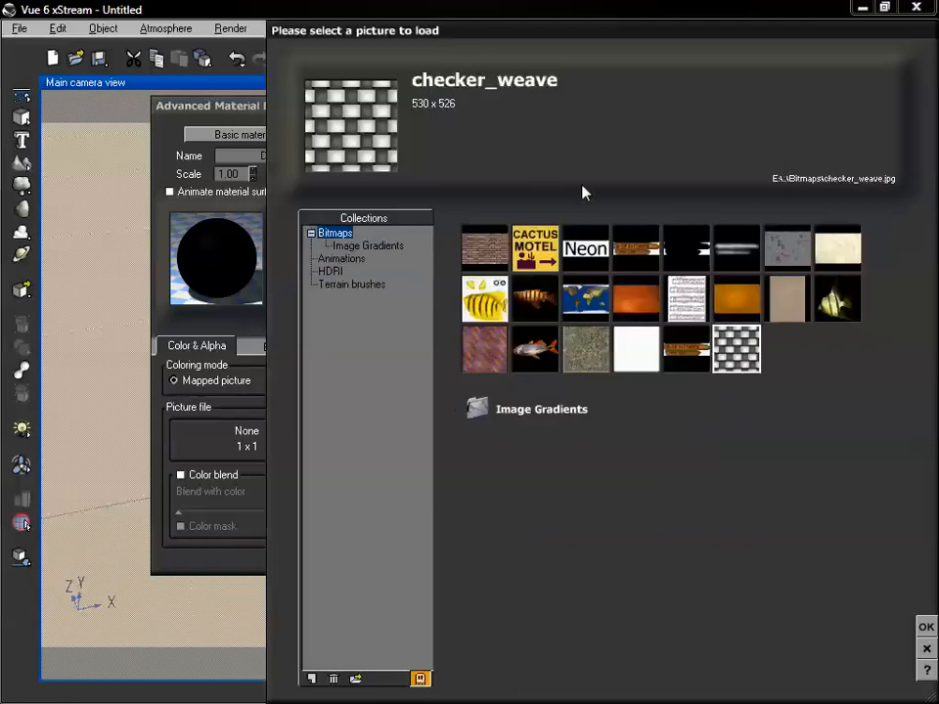
{"action": "left_click_drag", "start_coordinate": [389, 28], "coordinate": [283, 20]}
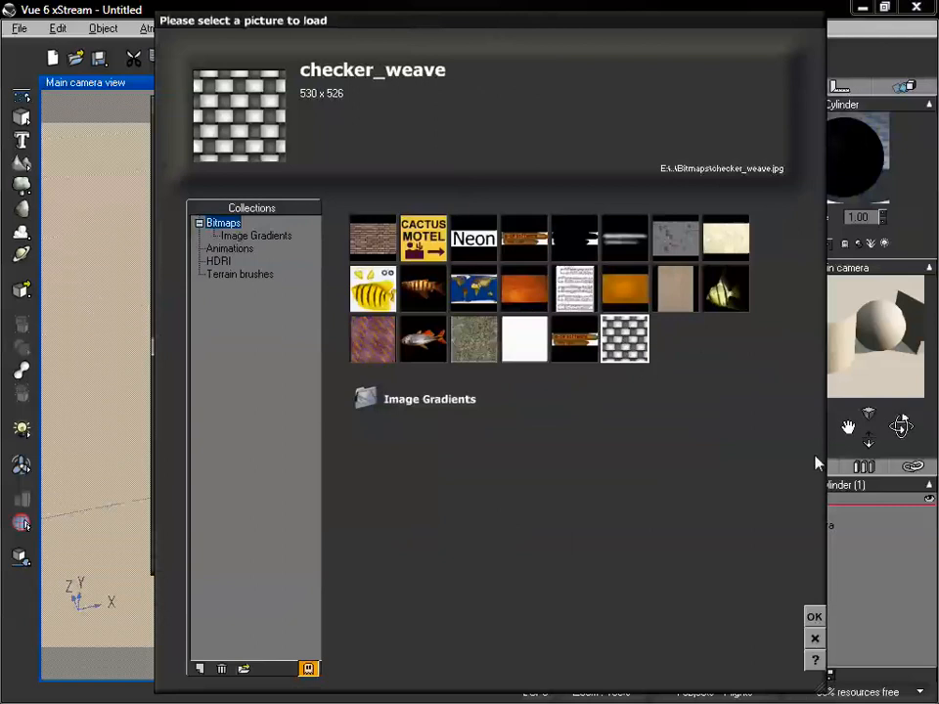
{"action": "left_click", "coordinate": [814, 617]}
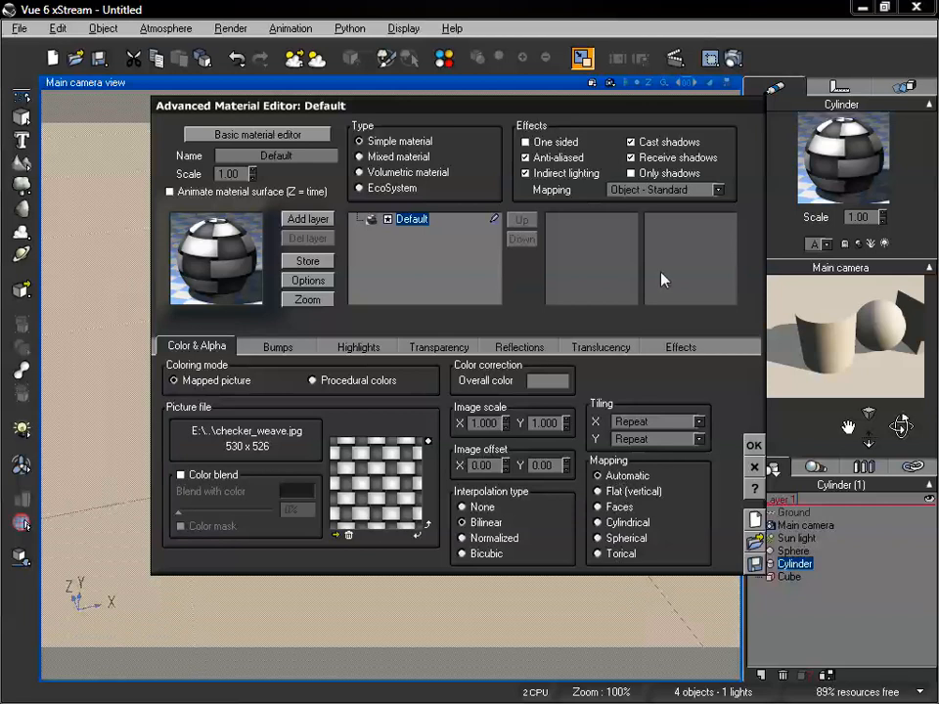
{"action": "left_click_drag", "start_coordinate": [623, 109], "coordinate": [570, 118]}
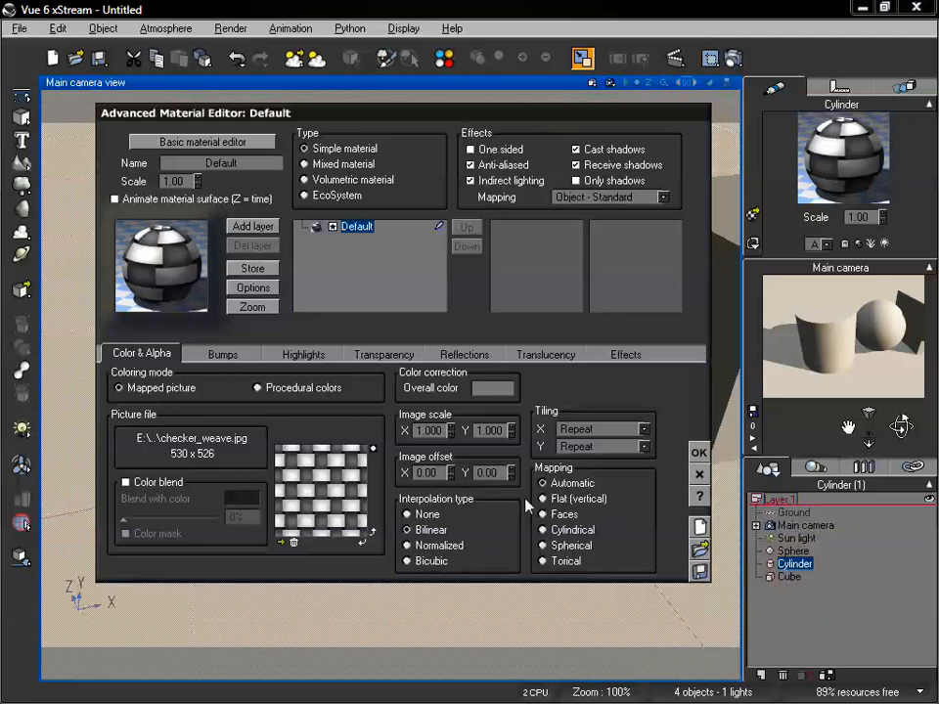
Review the available mapping modes for the cylinder's material and keep Object - Standard
{"action": "left_click", "coordinate": [664, 199]}
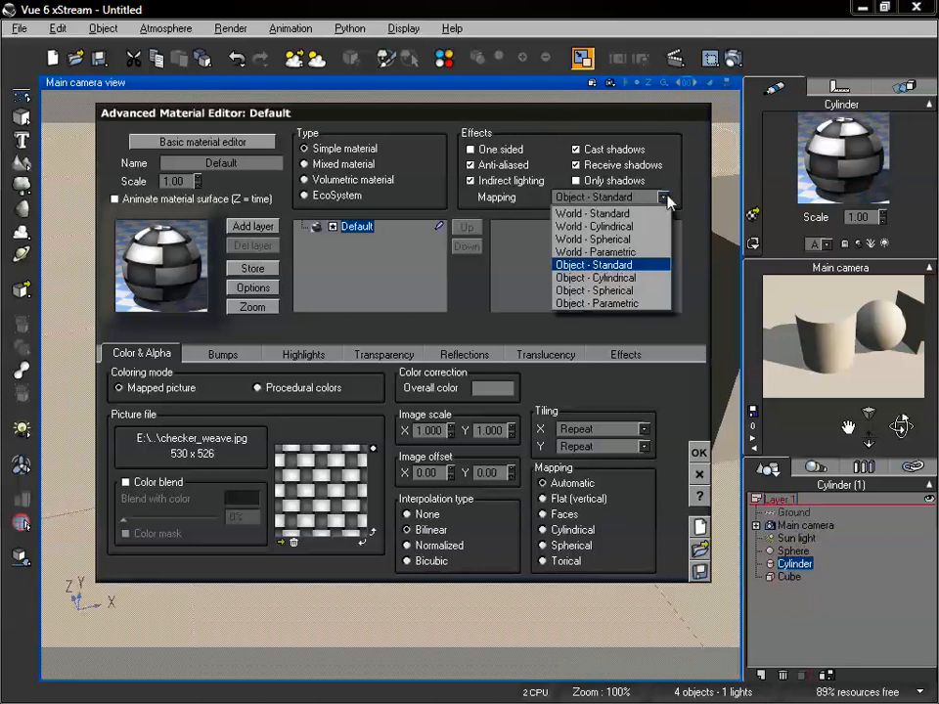
{"action": "left_click", "coordinate": [684, 179]}
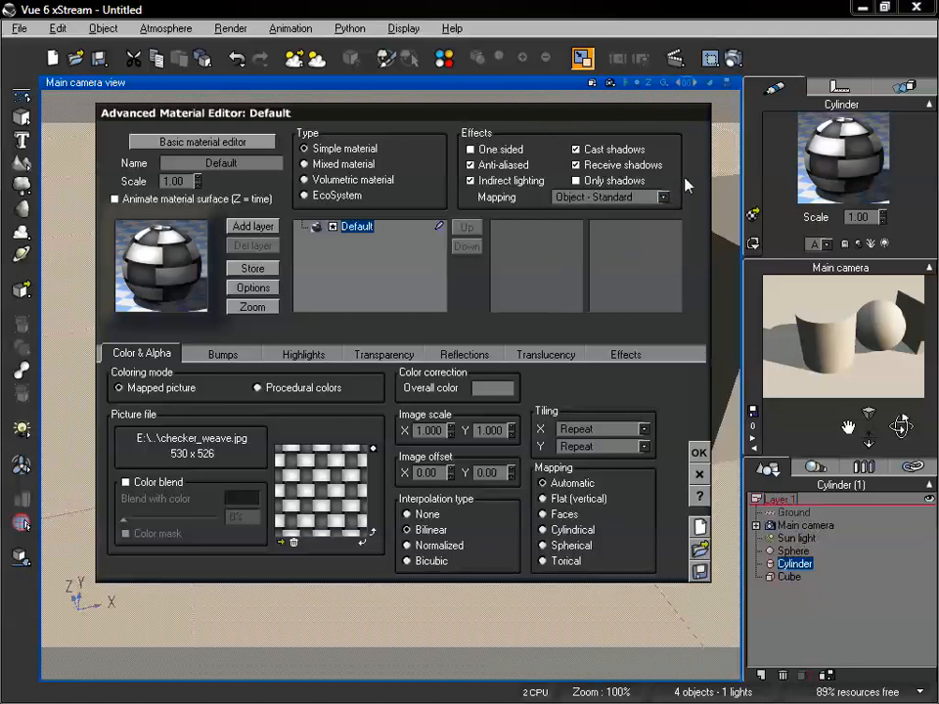
{"action": "left_click_drag", "start_coordinate": [528, 121], "coordinate": [618, 161]}
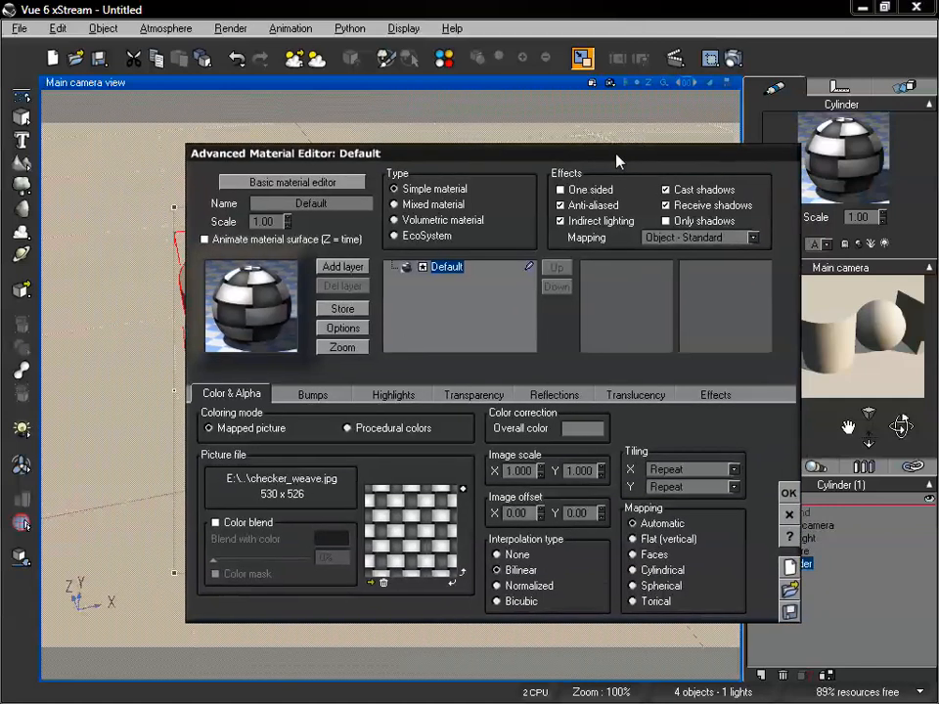
{"action": "left_click_drag", "start_coordinate": [550, 163], "coordinate": [450, 137]}
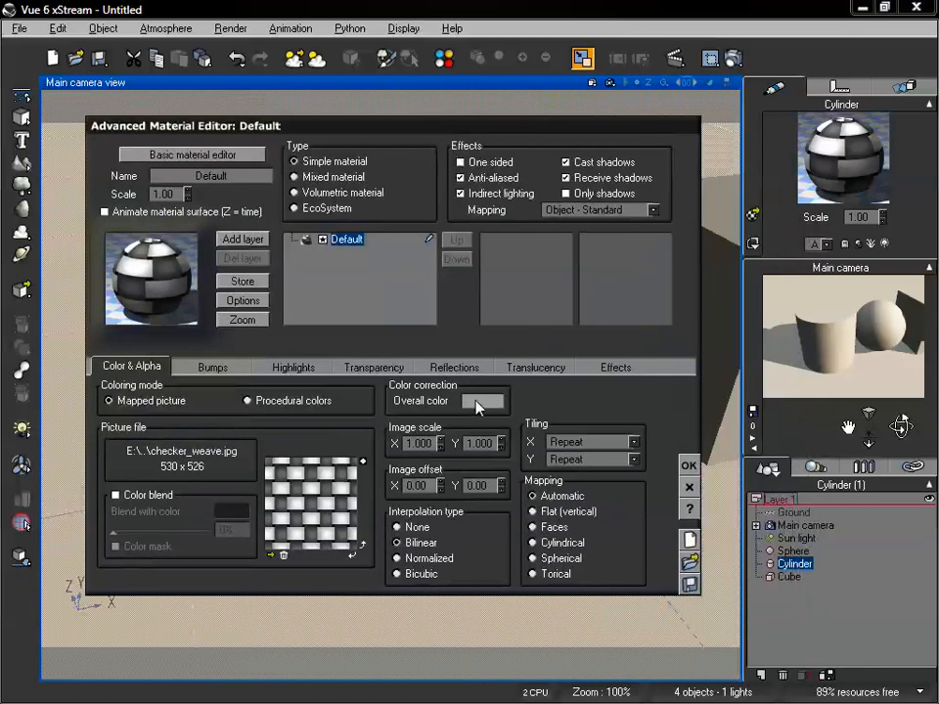
{"action": "left_click", "coordinate": [652, 210]}
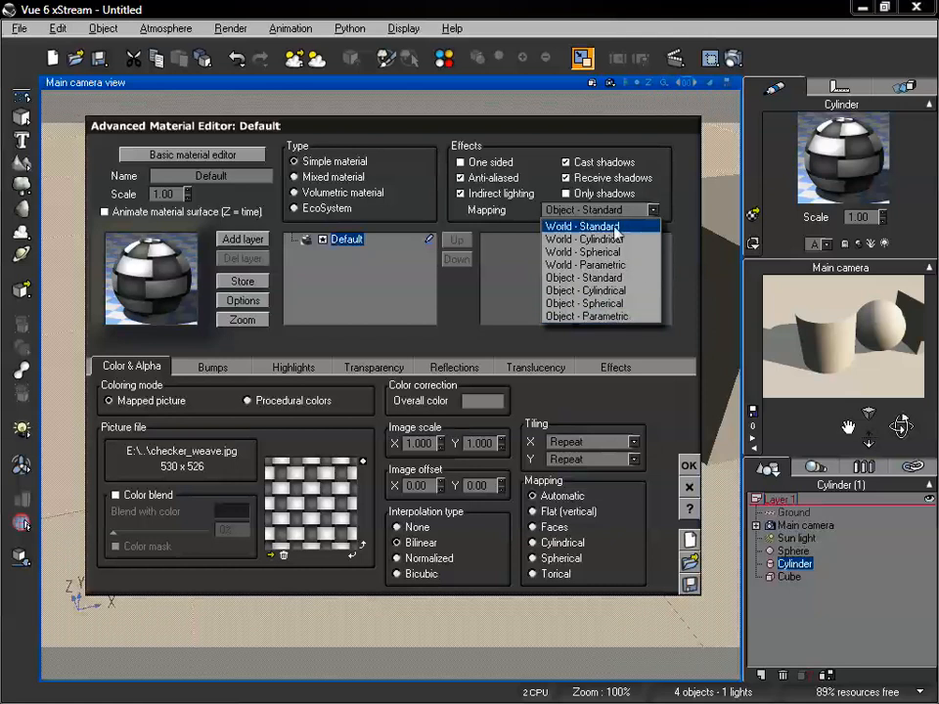
{"action": "left_click", "coordinate": [628, 278]}
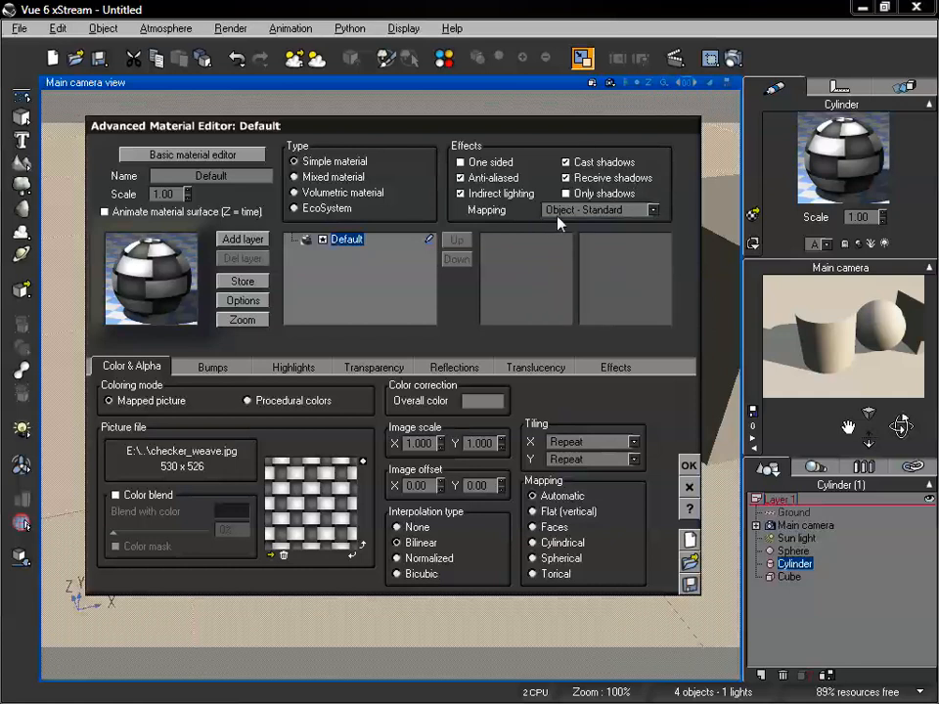
Apply the cylinder's material changes and render the scene to check the texture, closing the render when done
{"action": "left_click", "coordinate": [688, 467]}
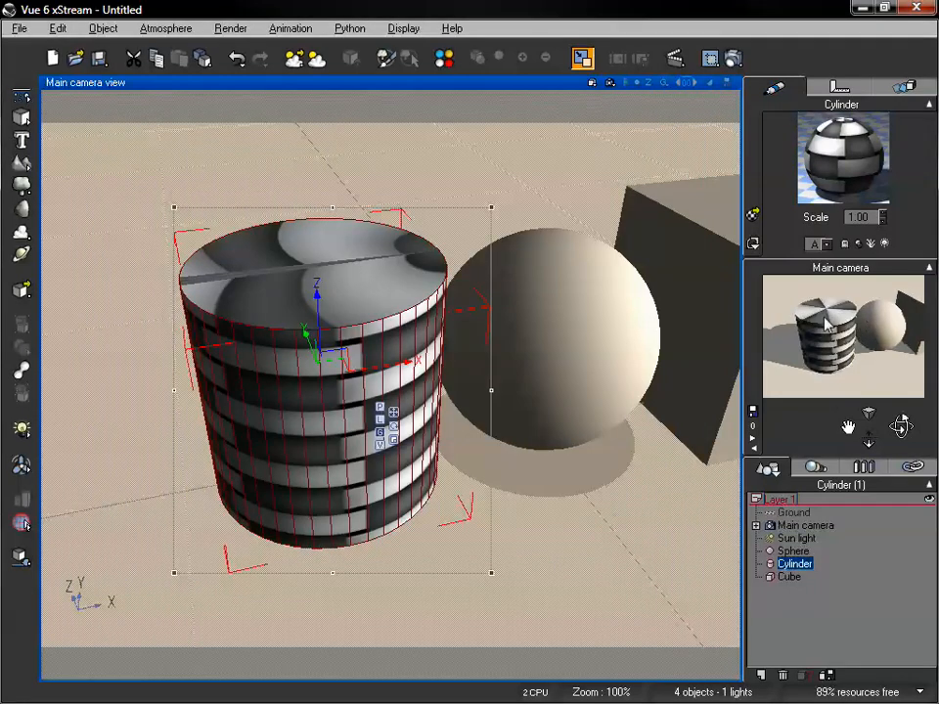
{"action": "left_click", "coordinate": [734, 57]}
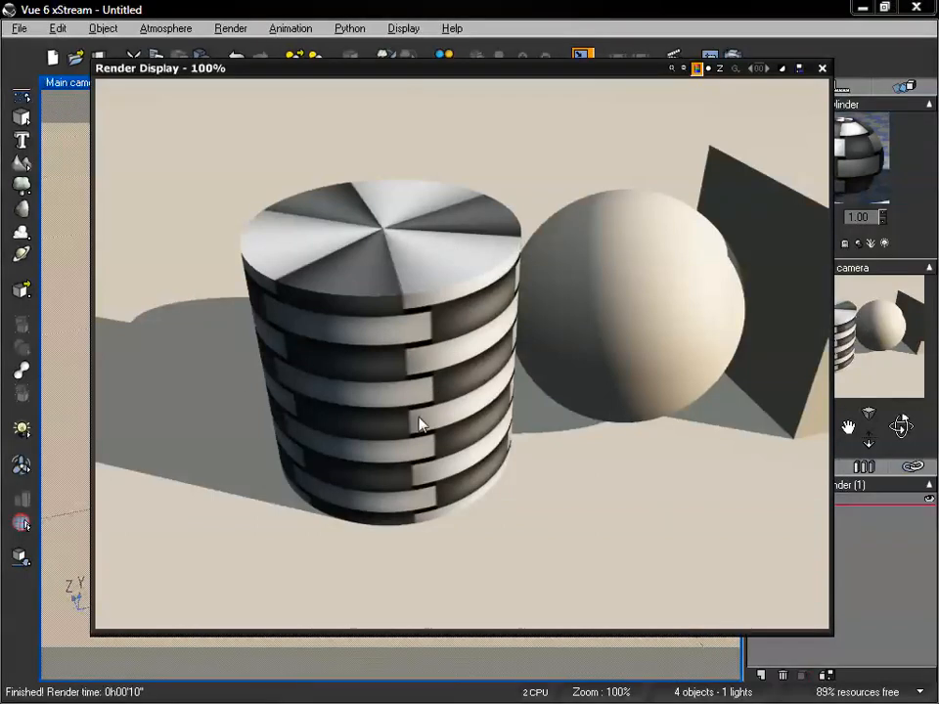
{"action": "left_click", "coordinate": [822, 70]}
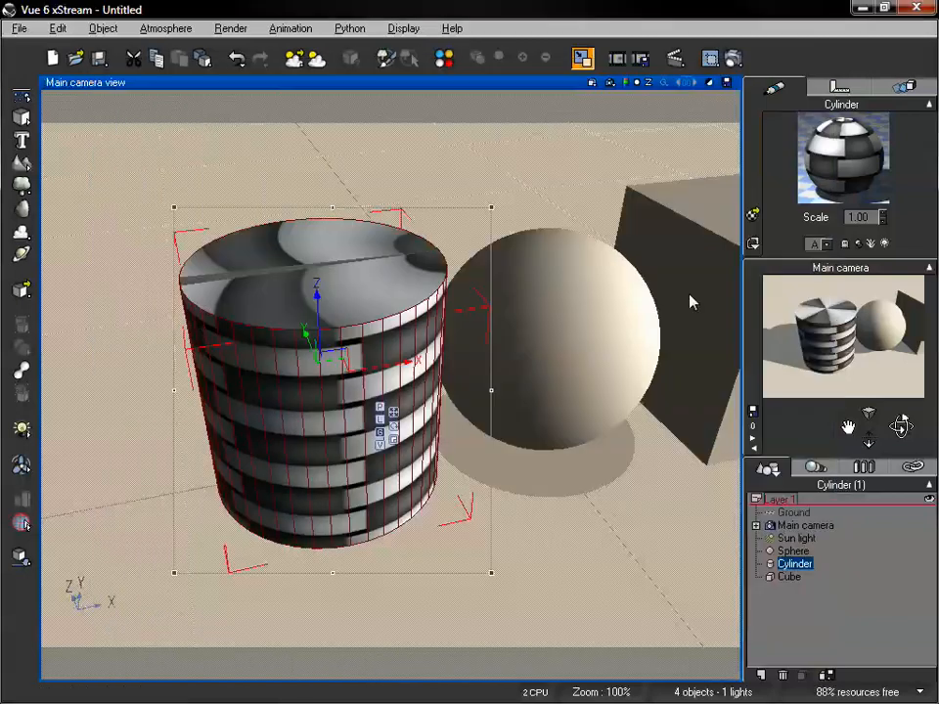
Reopen the cylinder's material and set its picture mapping to Cylindrical
{"action": "double_click", "coordinate": [851, 153]}
{"action": "mouse_move", "coordinate": [544, 93]}
{"action": "left_mouse_down"}
{"action": "mouse_move", "coordinate": [558, 107]}
{"action": "mouse_move", "coordinate": [549, 105]}
{"action": "left_mouse_up"}
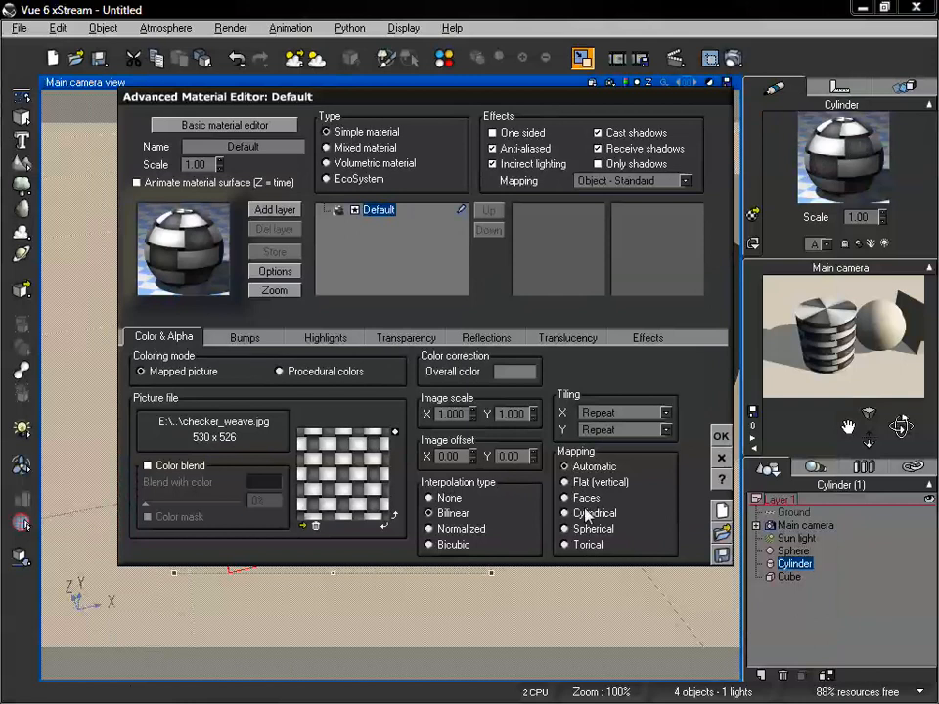
{"action": "left_click_drag", "start_coordinate": [582, 104], "coordinate": [537, 169]}
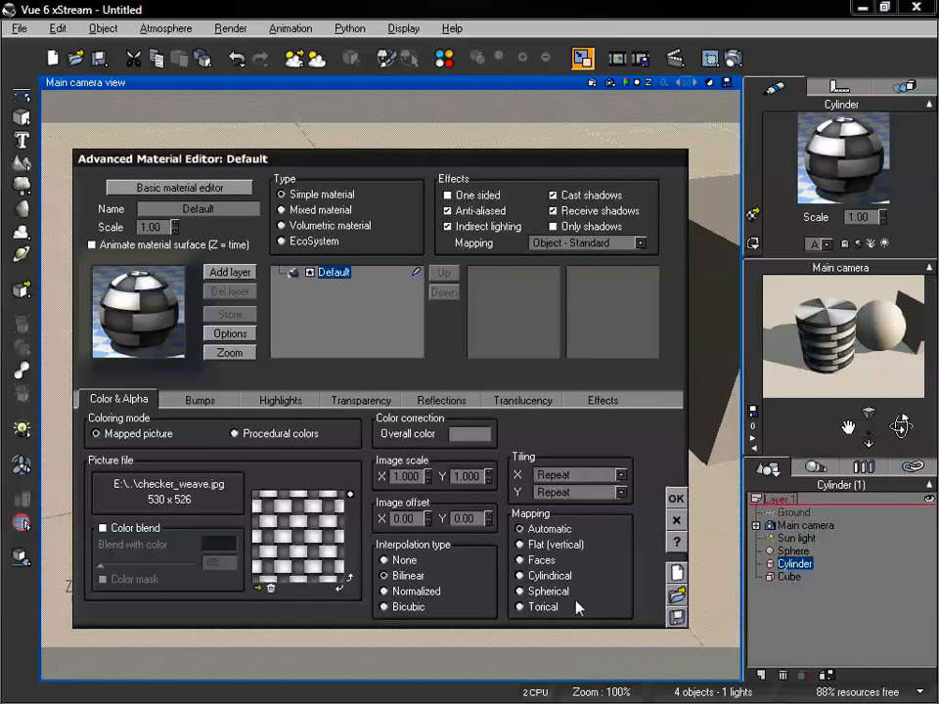
{"action": "left_click", "coordinate": [544, 577]}
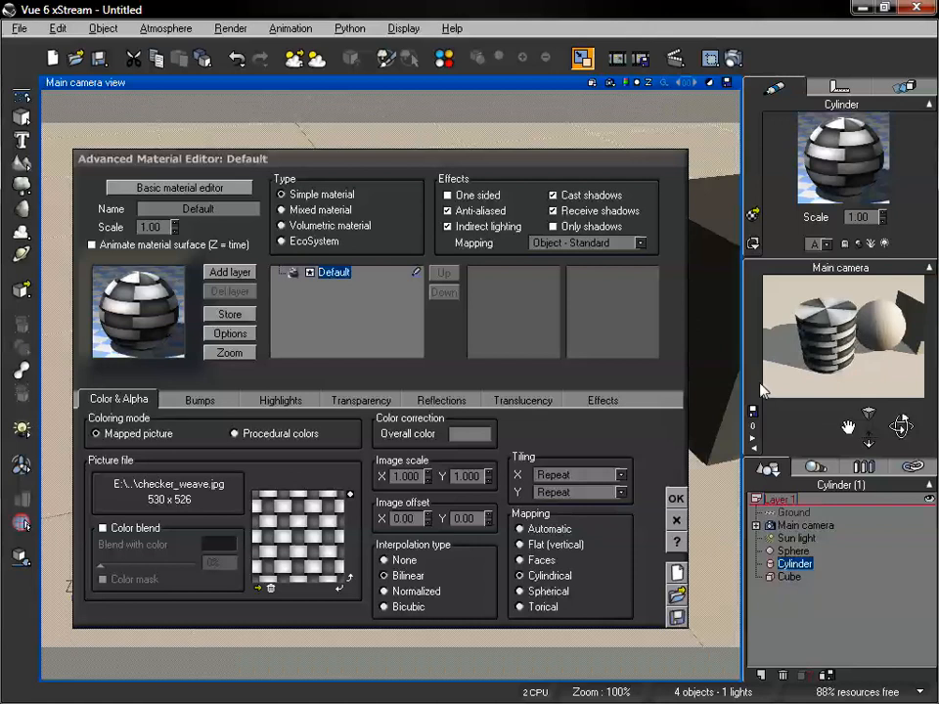
Switch the color map's picture mapping to Spherical and render the scene to check the cylinder
{"action": "left_click", "coordinate": [550, 593]}
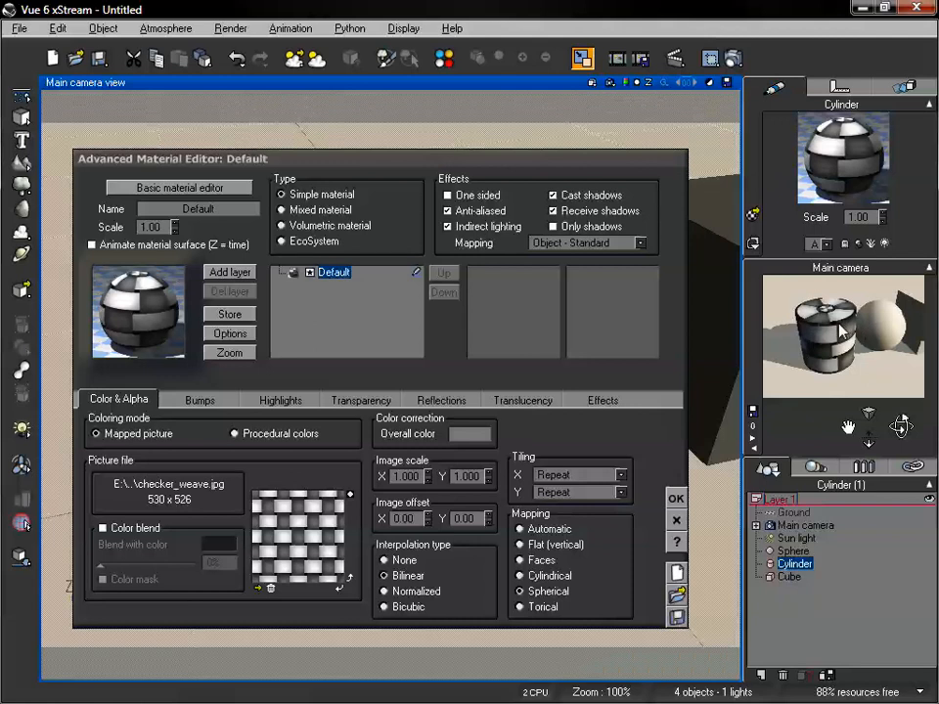
{"action": "left_click", "coordinate": [731, 60]}
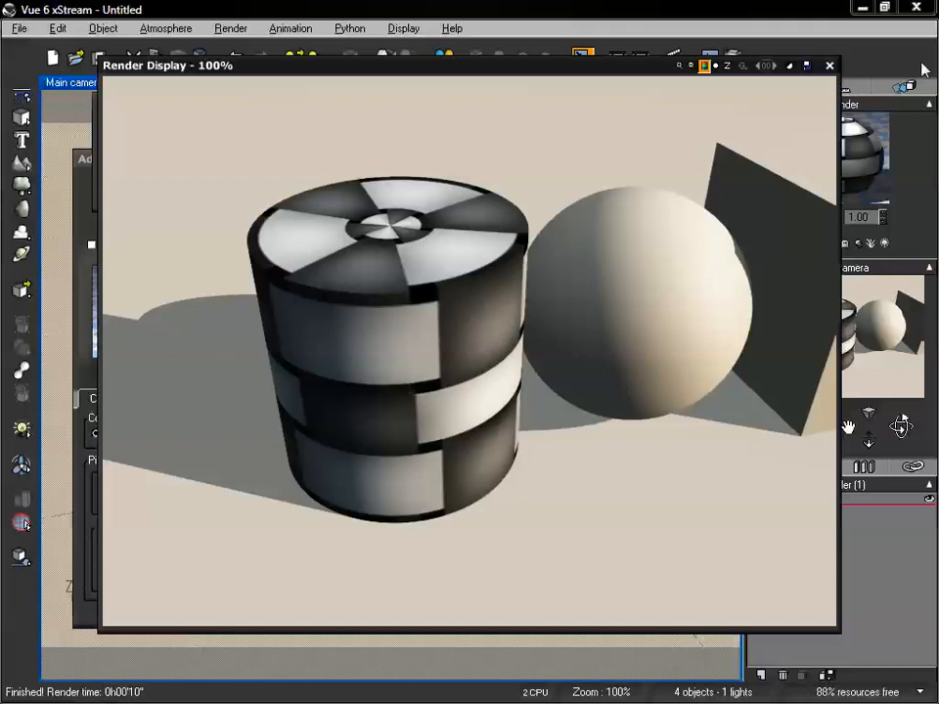
{"action": "left_click", "coordinate": [828, 66]}
Set the picture's image scale to .5 in both X and Y
{"action": "left_click_drag", "start_coordinate": [470, 169], "coordinate": [476, 123]}
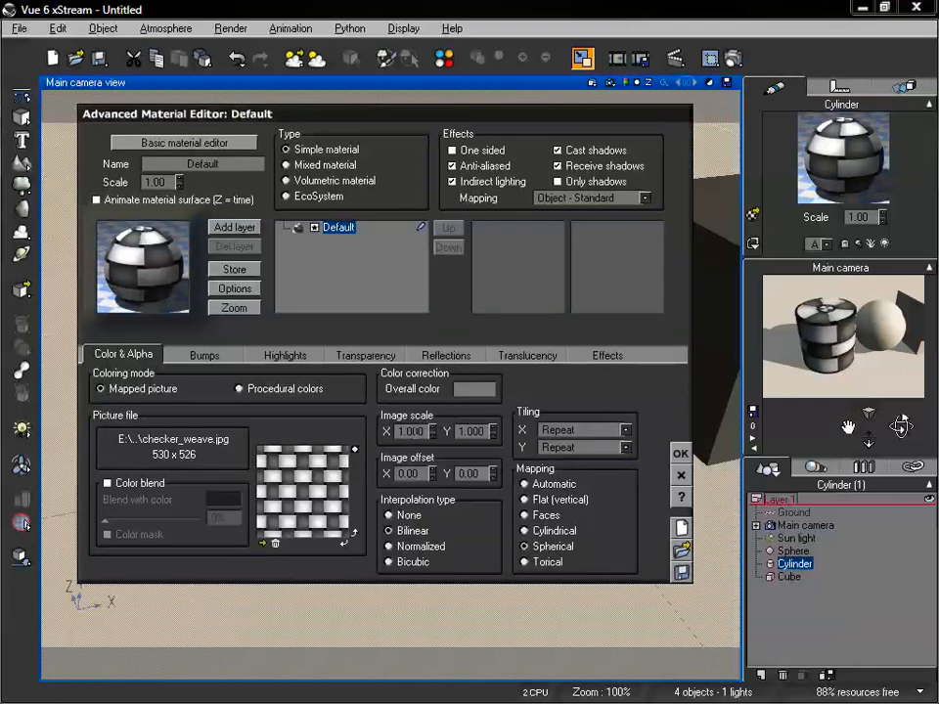
{"action": "double_click", "coordinate": [420, 431]}
{"action": "type", "text": ".5"}
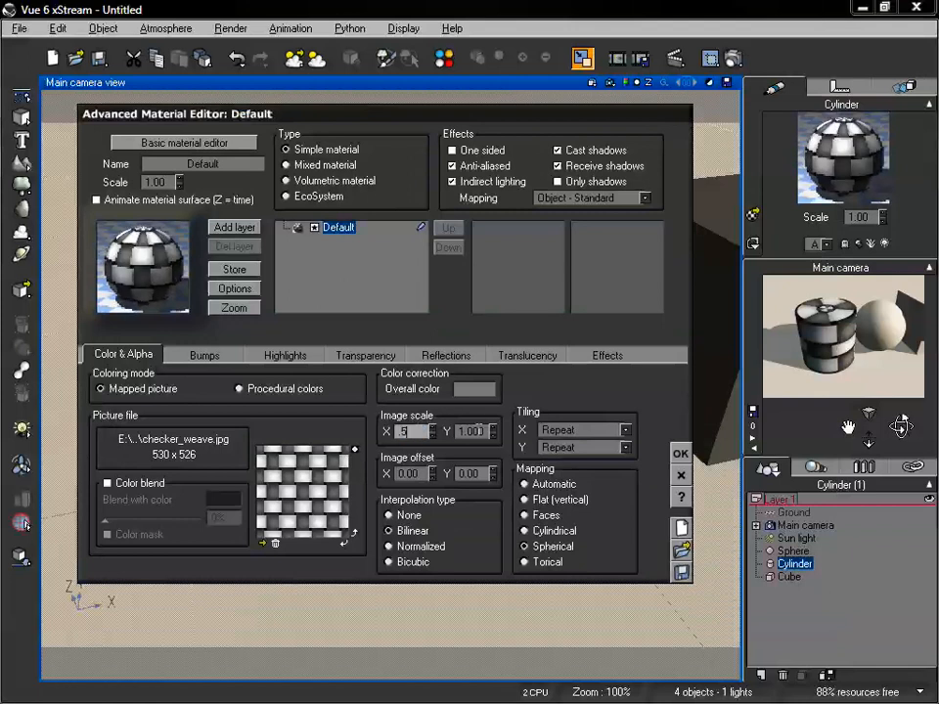
{"action": "double_click", "coordinate": [476, 431]}
{"action": "type", "text": "5"}
{"action": "key", "text": "Return"}
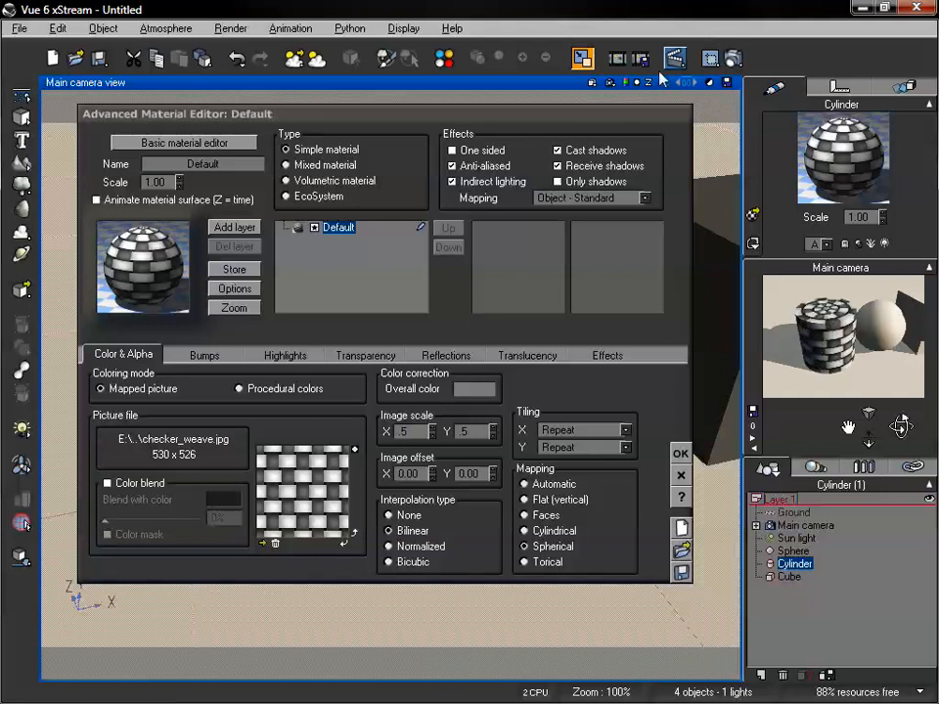
Render the scene to inspect the rescaled checker_weave texture, and close the render
{"action": "left_click", "coordinate": [731, 60]}
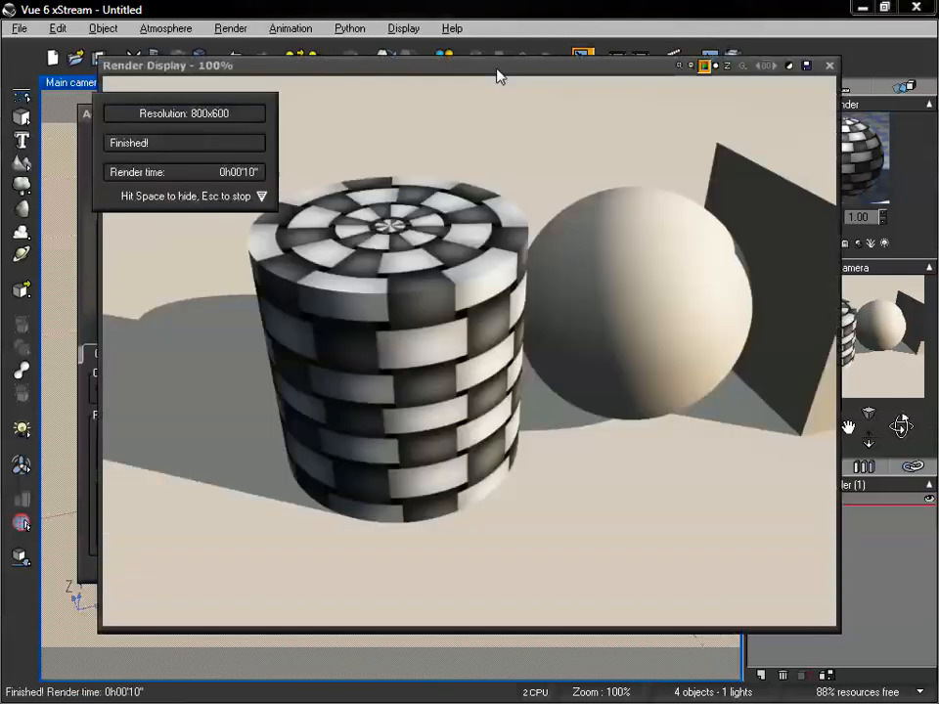
{"action": "left_click", "coordinate": [496, 70]}
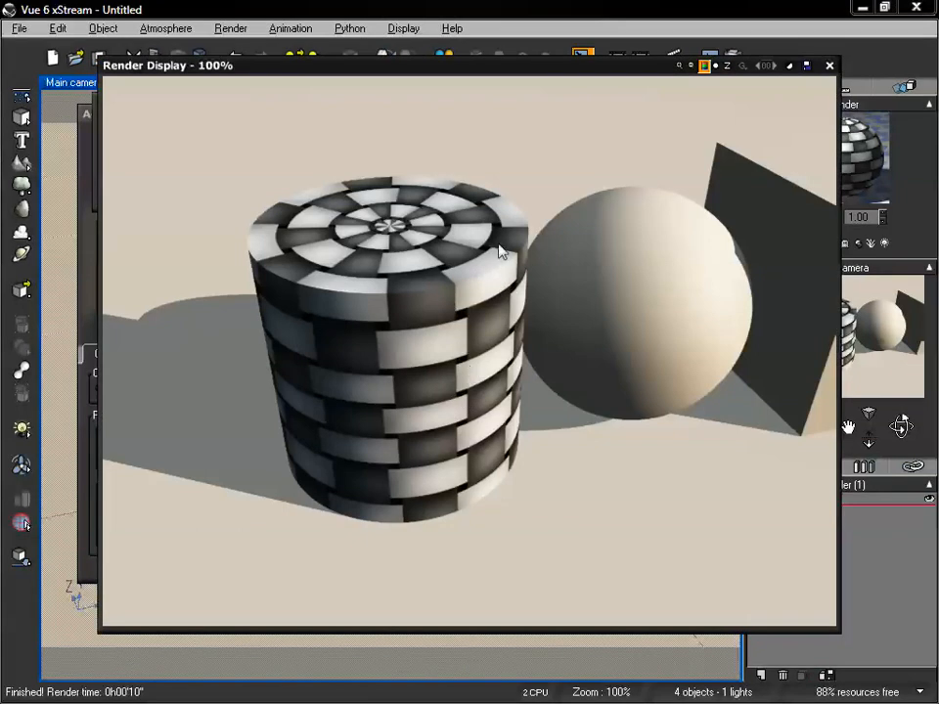
{"action": "left_click", "coordinate": [829, 67]}
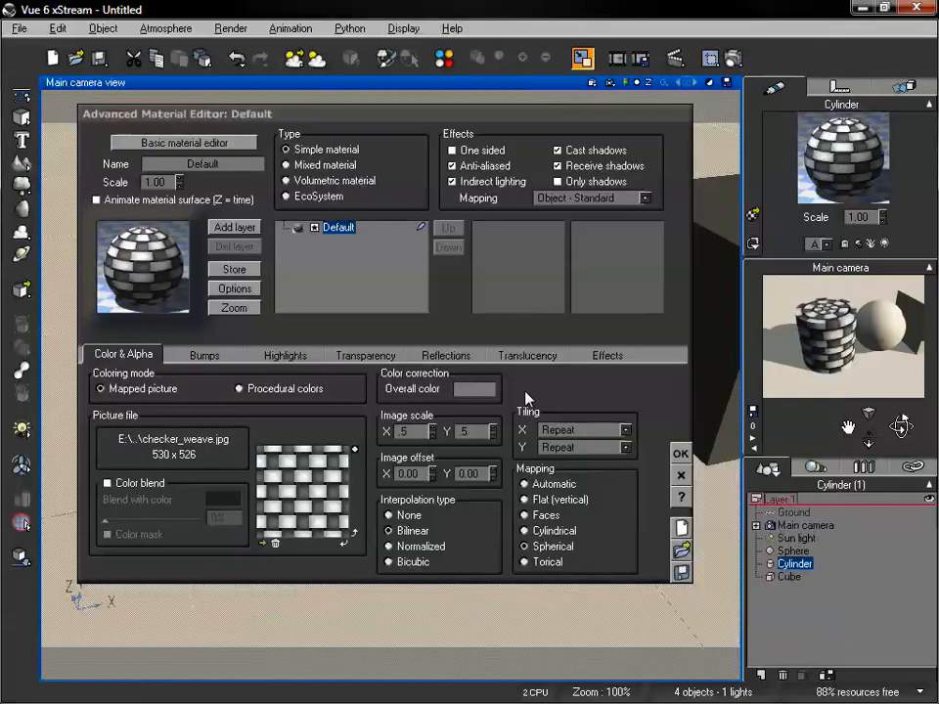
Examine the image scale and X tiling options of the picture, leaving the tiling on Repeat
{"action": "left_click", "coordinate": [625, 430]}
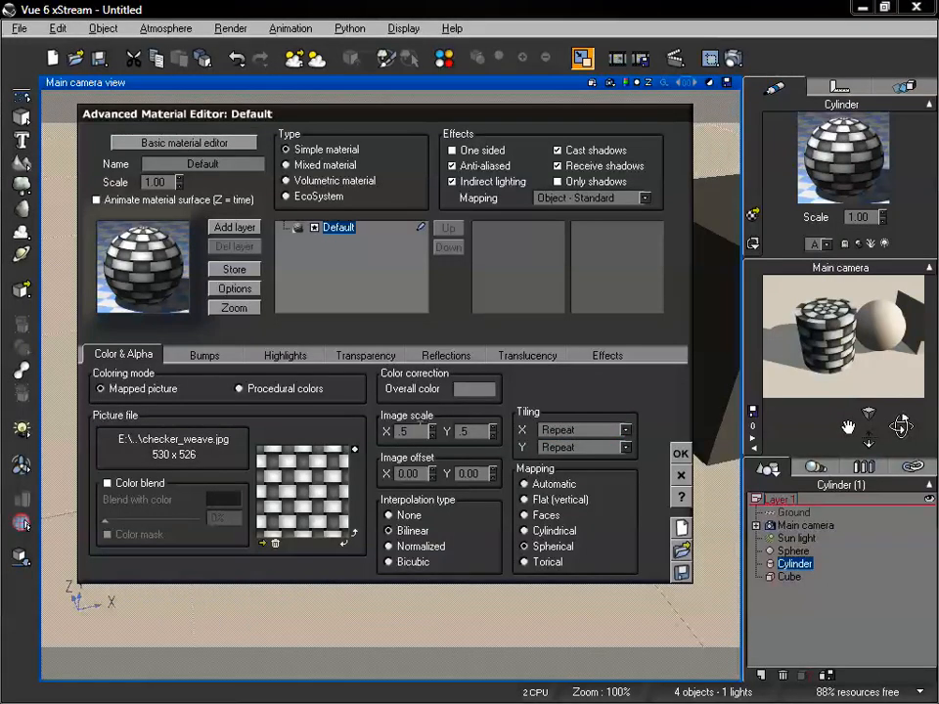
{"action": "double_click", "coordinate": [399, 431]}
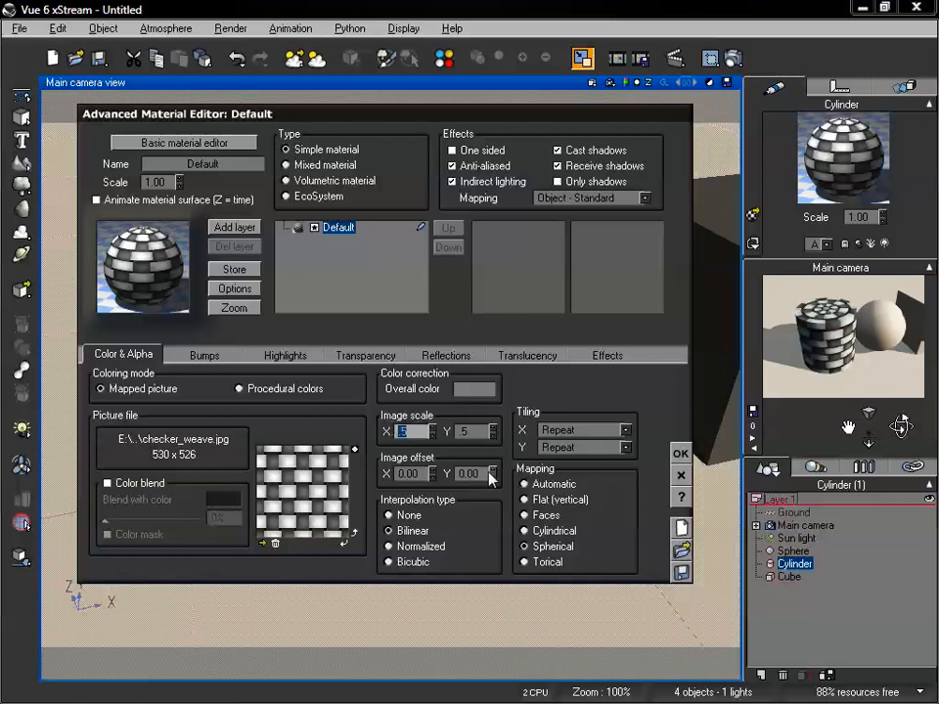
{"action": "left_click", "coordinate": [613, 513]}
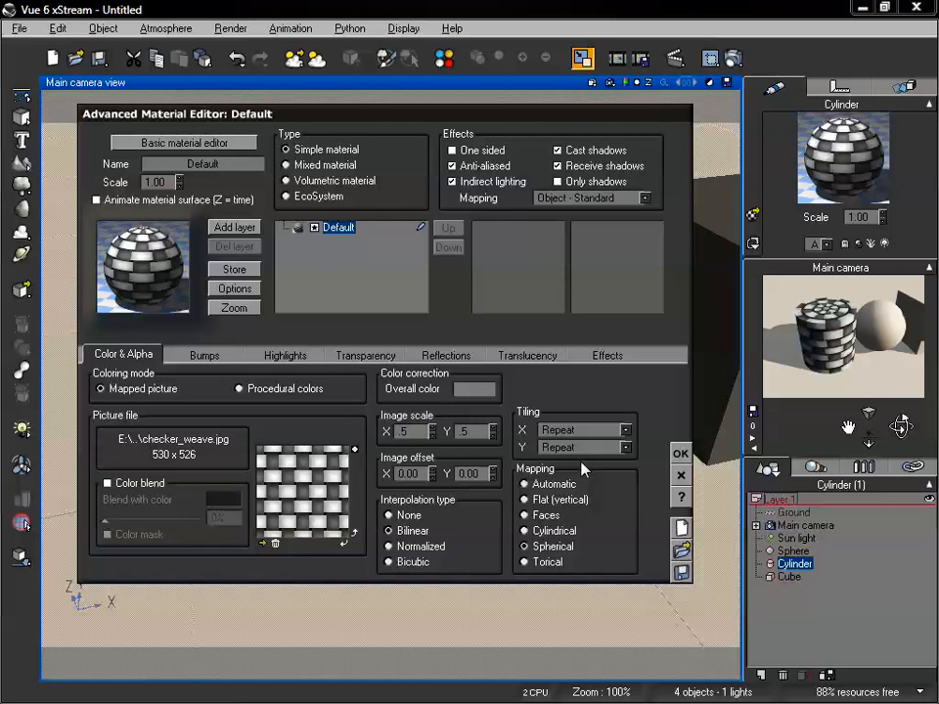
{"action": "left_click", "coordinate": [622, 429]}
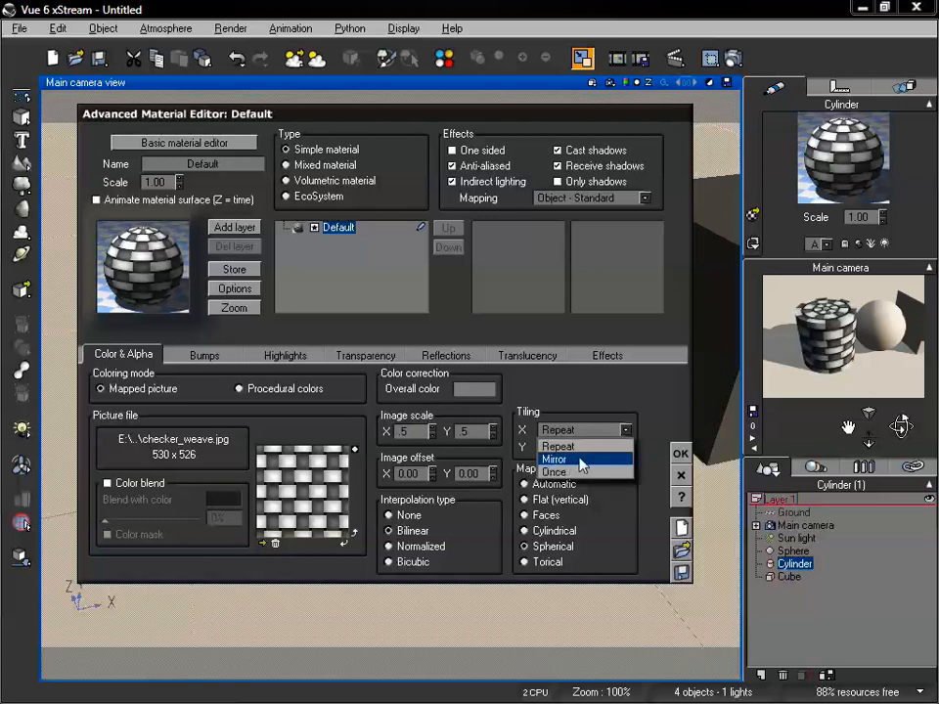
{"action": "left_click", "coordinate": [558, 446]}
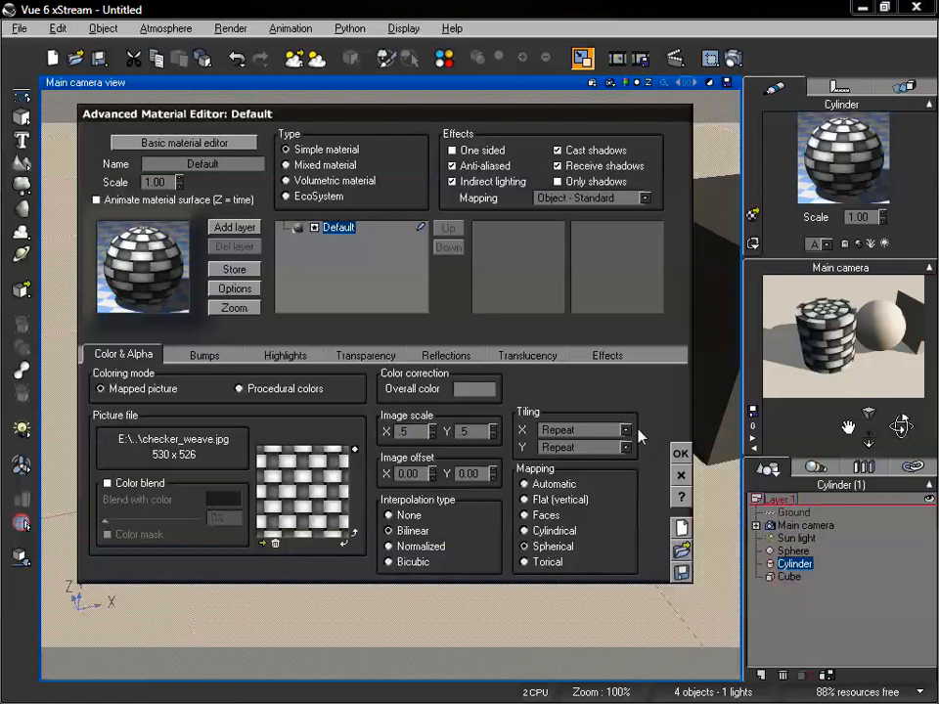
Set the picture mapping to Faces and apply the material to the cylinder
{"action": "left_click_drag", "start_coordinate": [528, 123], "coordinate": [484, 142]}
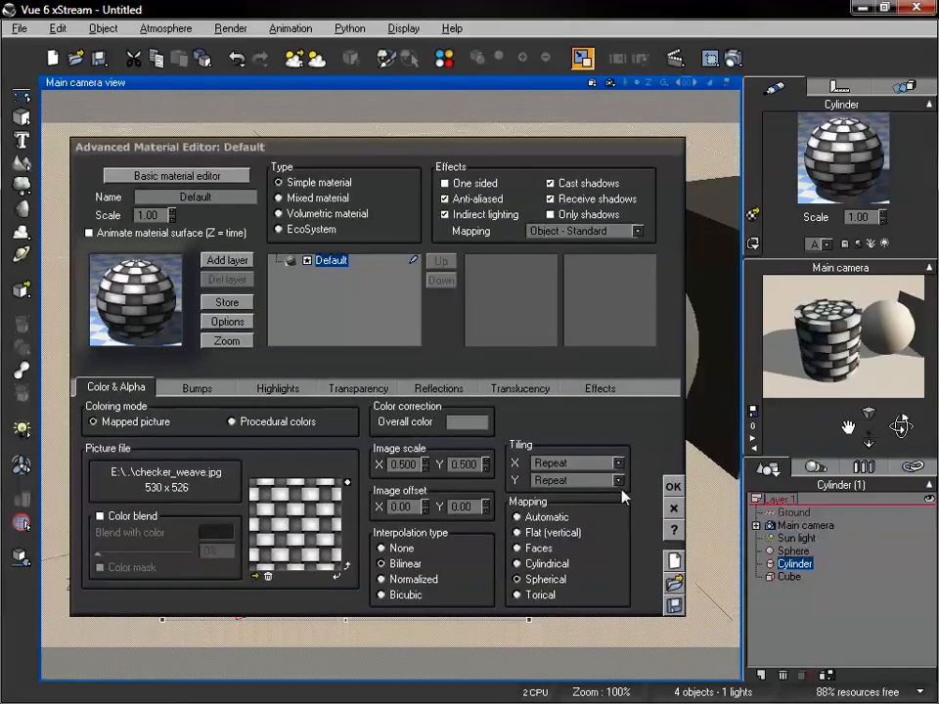
{"action": "left_click", "coordinate": [517, 548]}
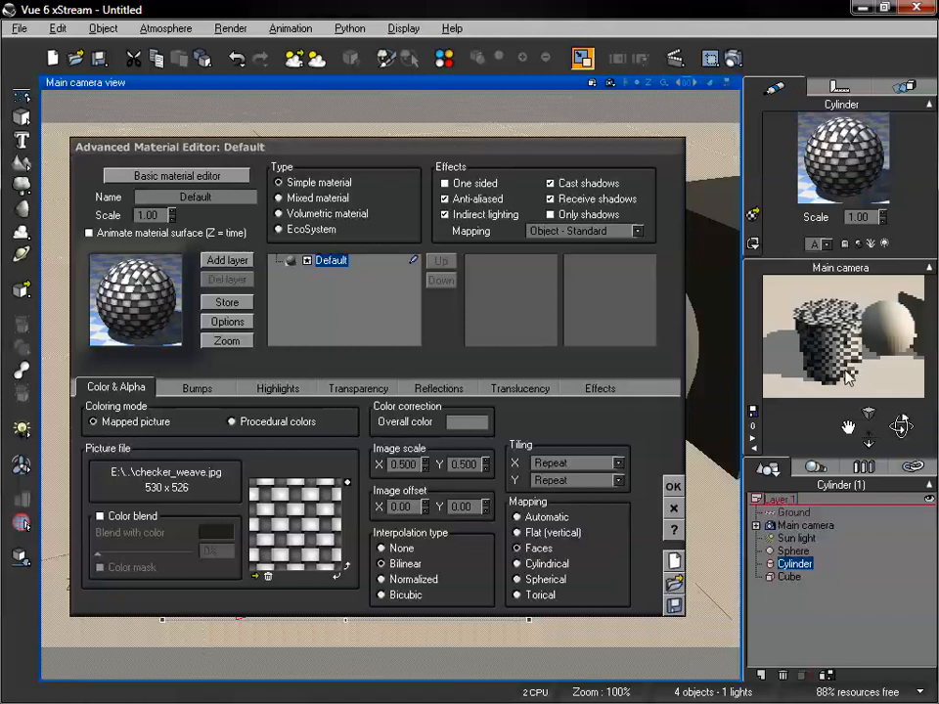
{"action": "left_click", "coordinate": [674, 487]}
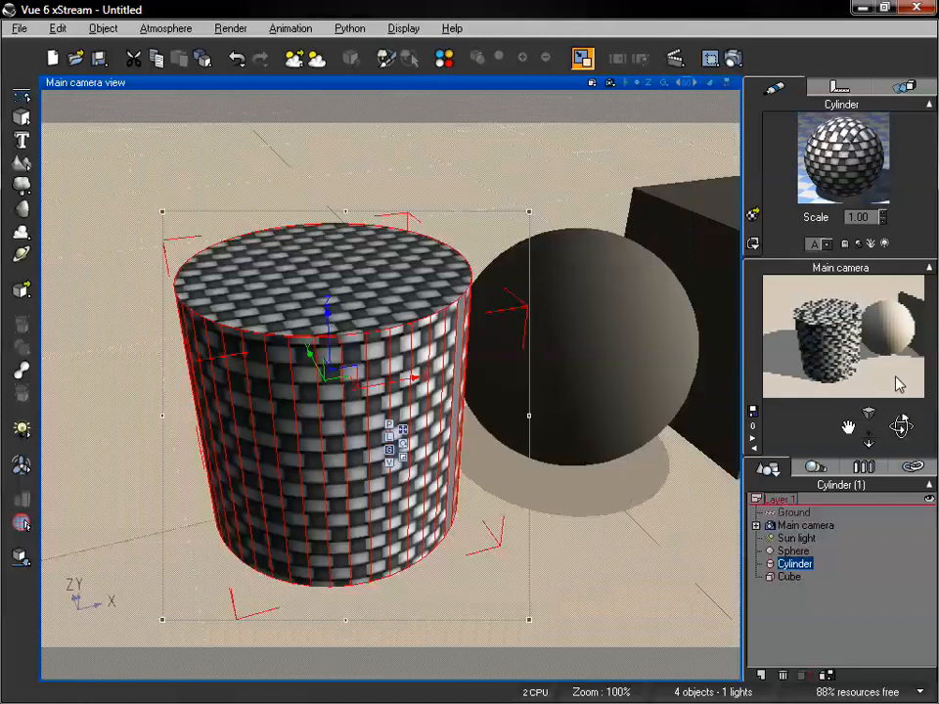
Move the main camera close to the cylinder's side at a lower angle and render the view
{"action": "left_click_drag", "start_coordinate": [851, 426], "coordinate": [900, 424]}
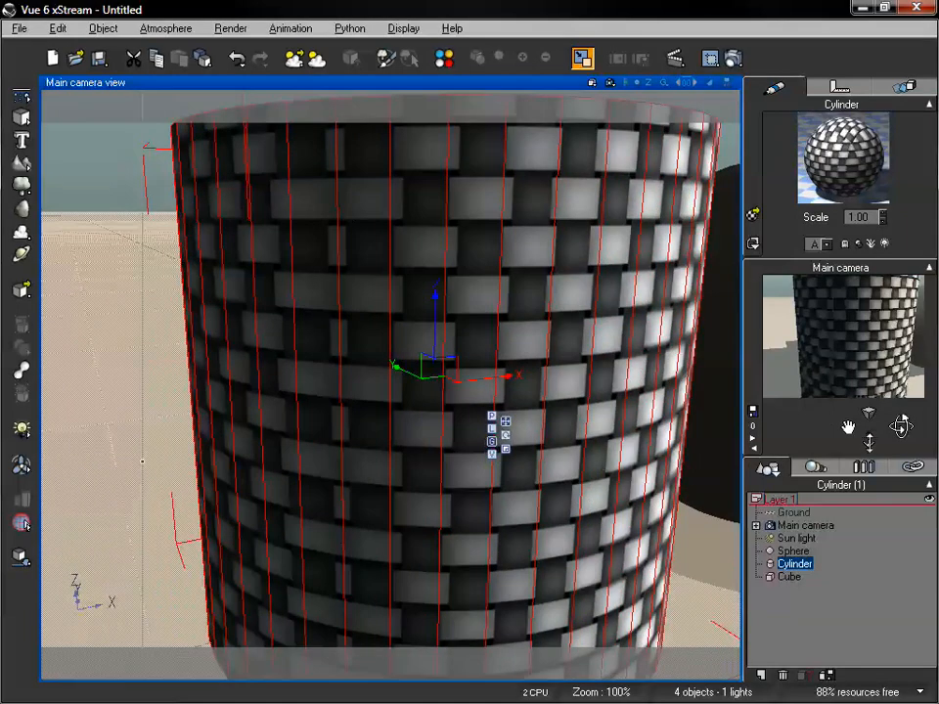
{"action": "left_click_drag", "start_coordinate": [868, 441], "coordinate": [901, 427]}
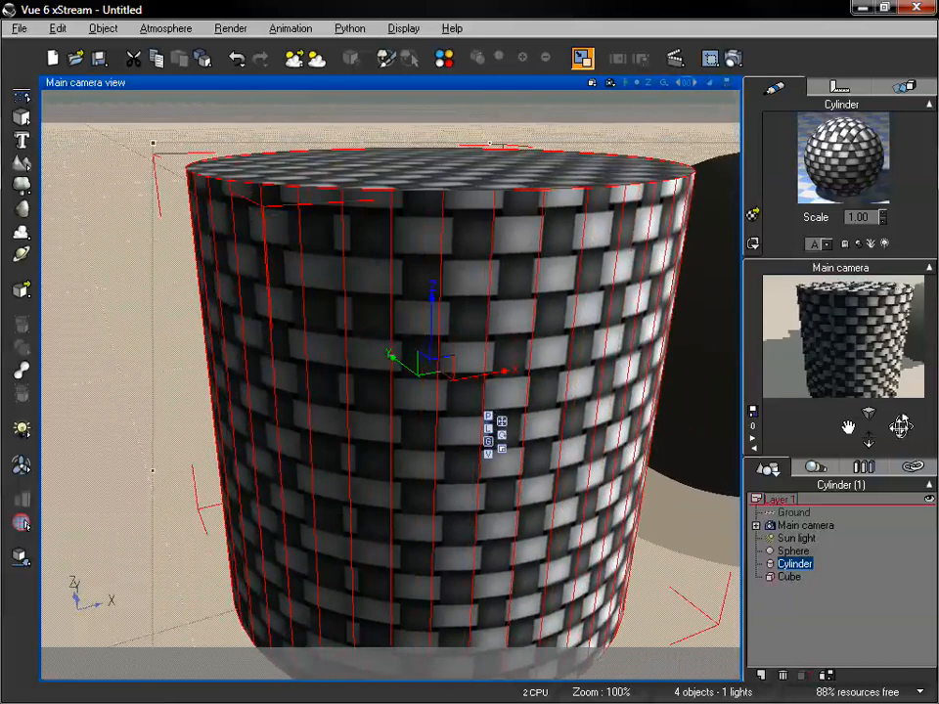
{"action": "left_click", "coordinate": [731, 58]}
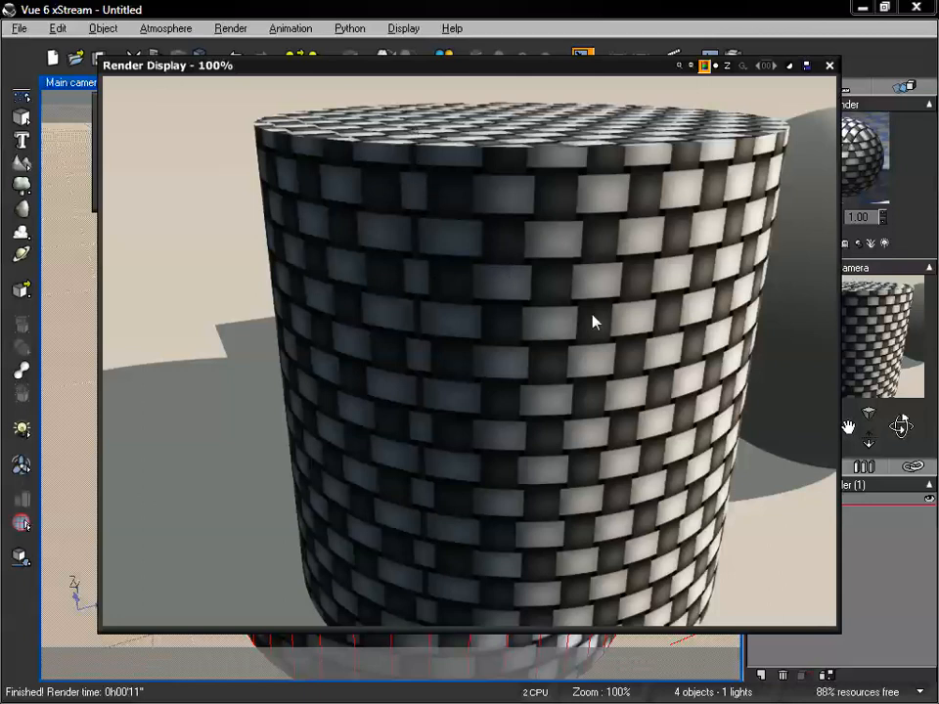
{"action": "left_click", "coordinate": [829, 66]}
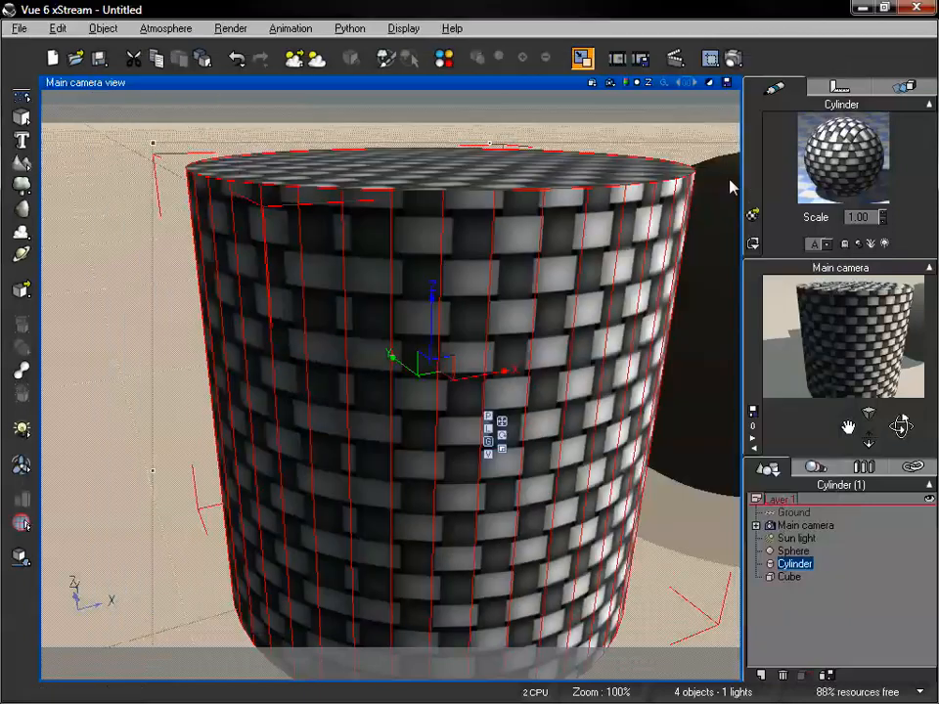
Change the cylinder material's picture mapping to Cylindrical, apply it, and view the cylinder from a lower angle
{"action": "double_click", "coordinate": [853, 177]}
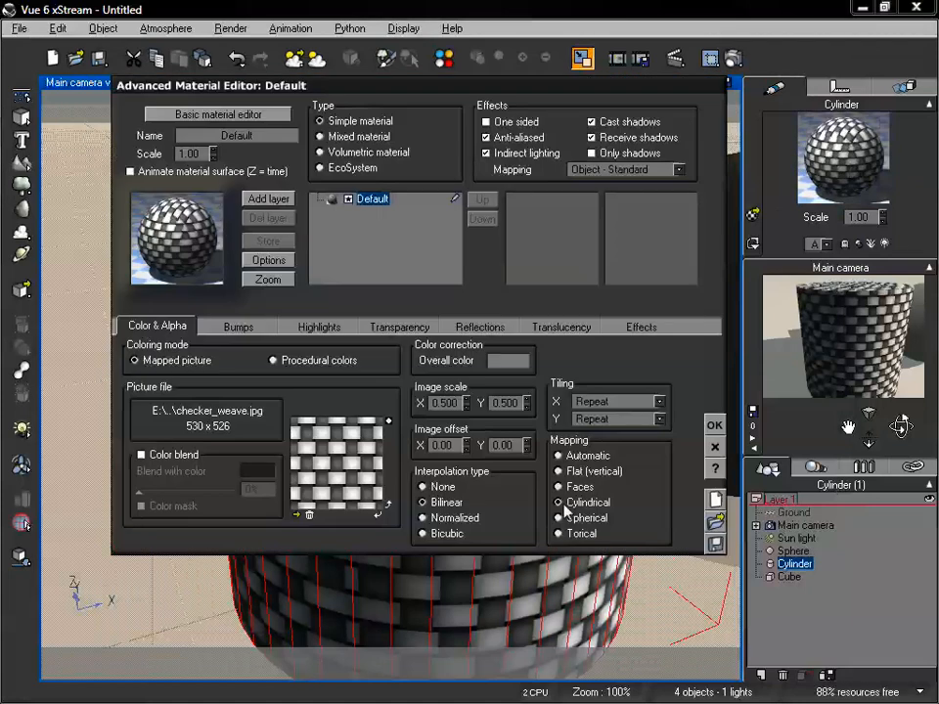
{"action": "left_click", "coordinate": [714, 425]}
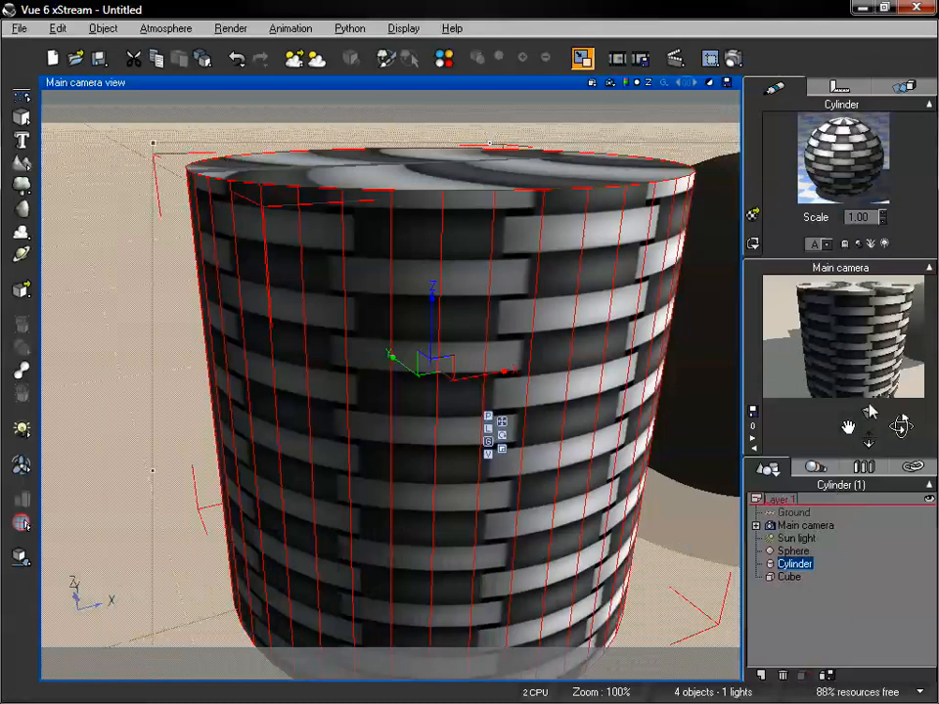
{"action": "left_click_drag", "start_coordinate": [868, 442], "coordinate": [902, 403]}
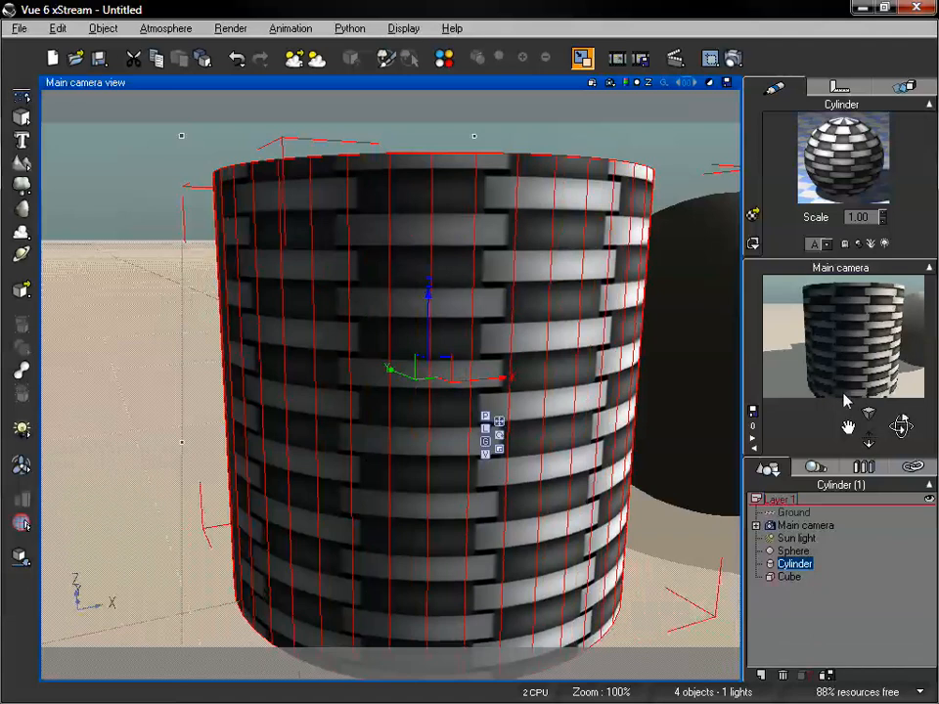
Lower the X image scale of the cylinder's checker_weave picture to 0.2 and on to 0.1, and apply the material
{"action": "mouse_move", "coordinate": [848, 427]}
{"action": "left_mouse_down"}
{"action": "mouse_move", "coordinate": [829, 427]}
{"action": "mouse_move", "coordinate": [845, 428]}
{"action": "left_mouse_up"}
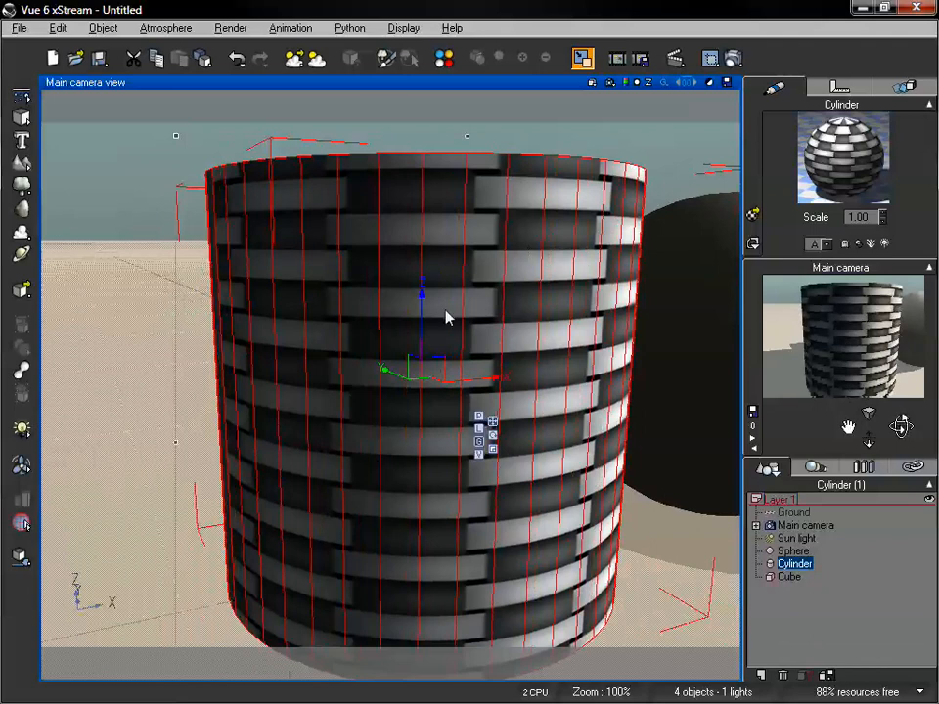
{"action": "mouse_move", "coordinate": [902, 428]}
{"action": "left_mouse_down"}
{"action": "mouse_move", "coordinate": [866, 419]}
{"action": "mouse_move", "coordinate": [898, 420]}
{"action": "left_mouse_up"}
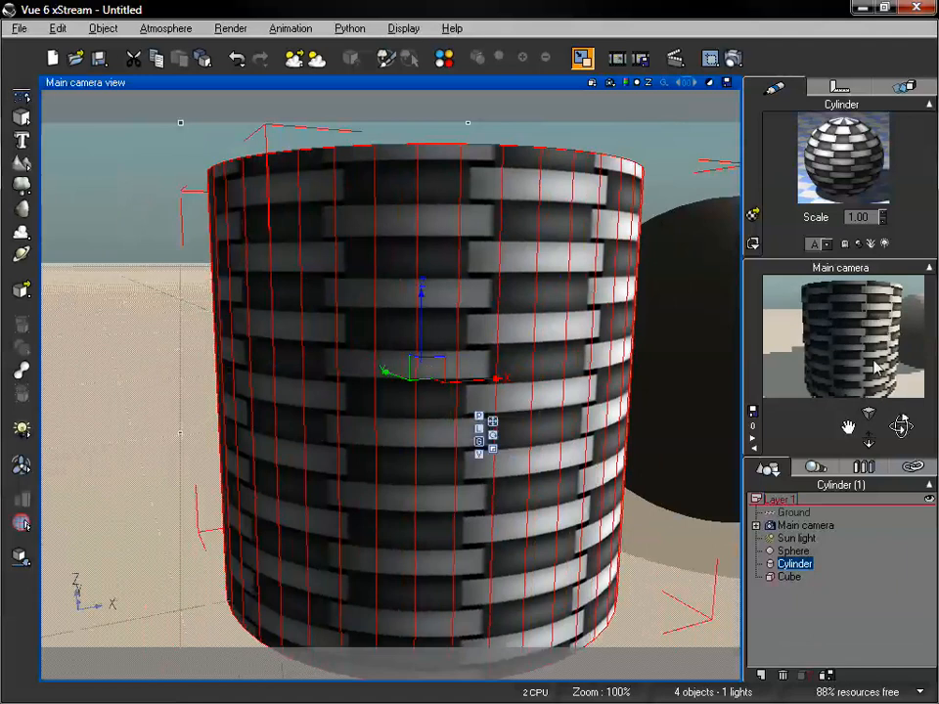
{"action": "double_click", "coordinate": [847, 174]}
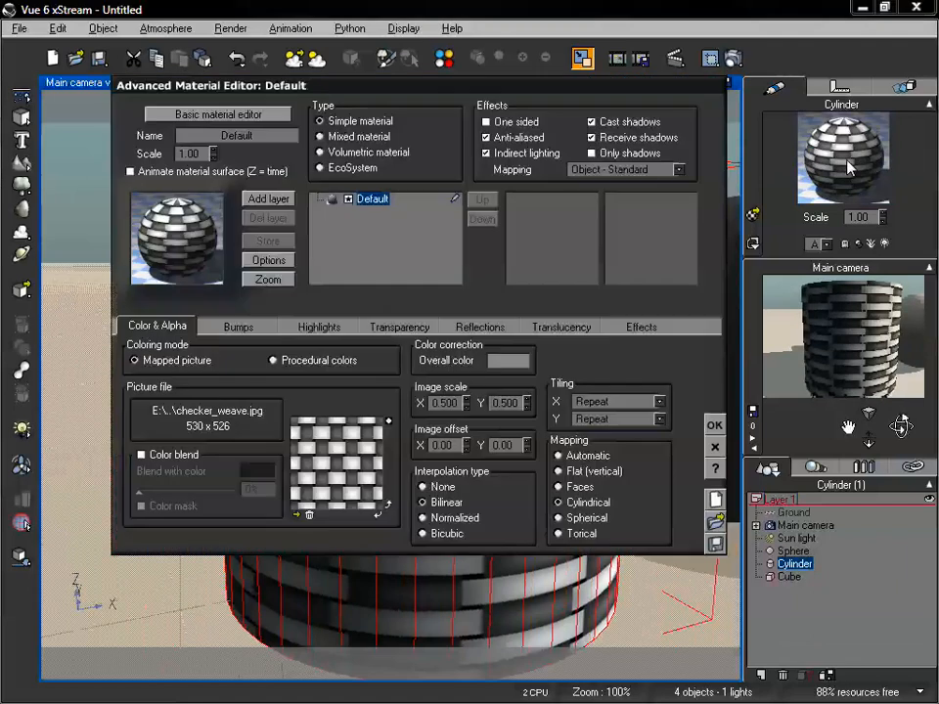
{"action": "double_click", "coordinate": [444, 403]}
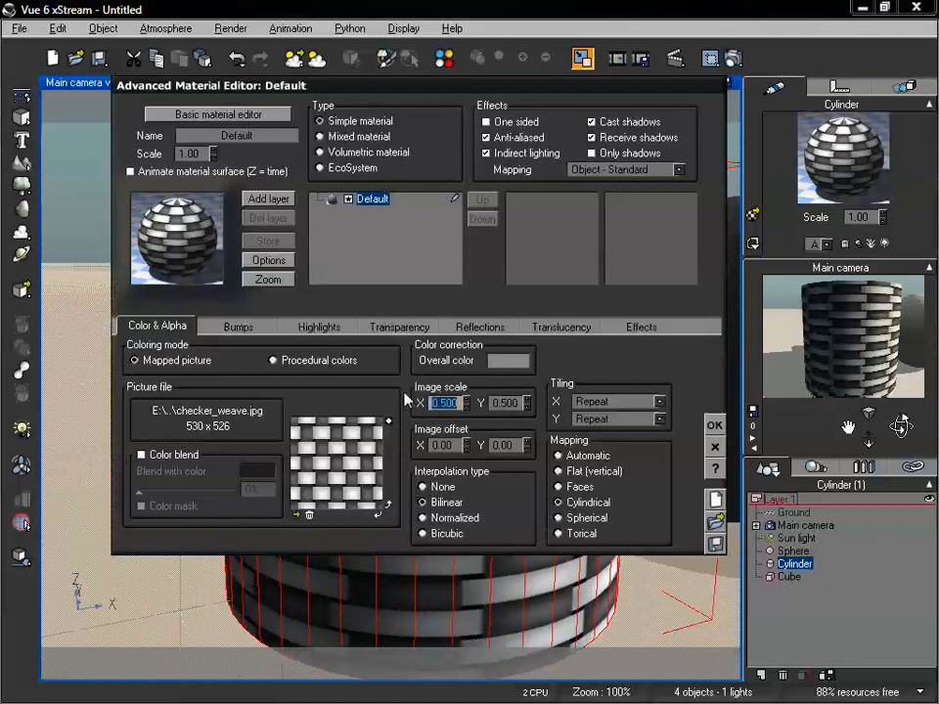
{"action": "type", "text": ".2"}
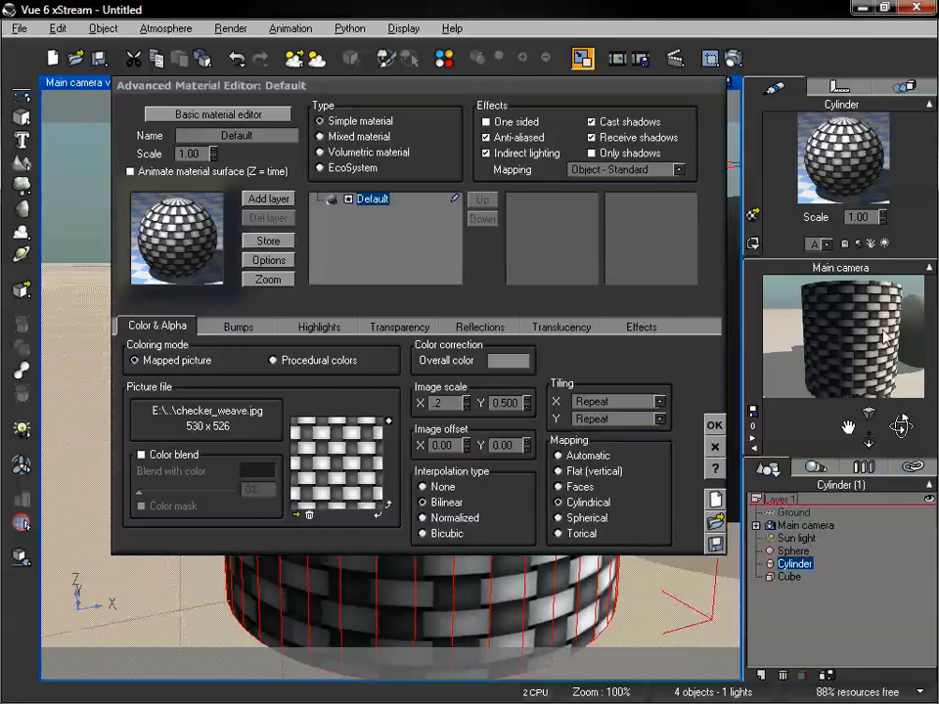
{"action": "double_click", "coordinate": [447, 402]}
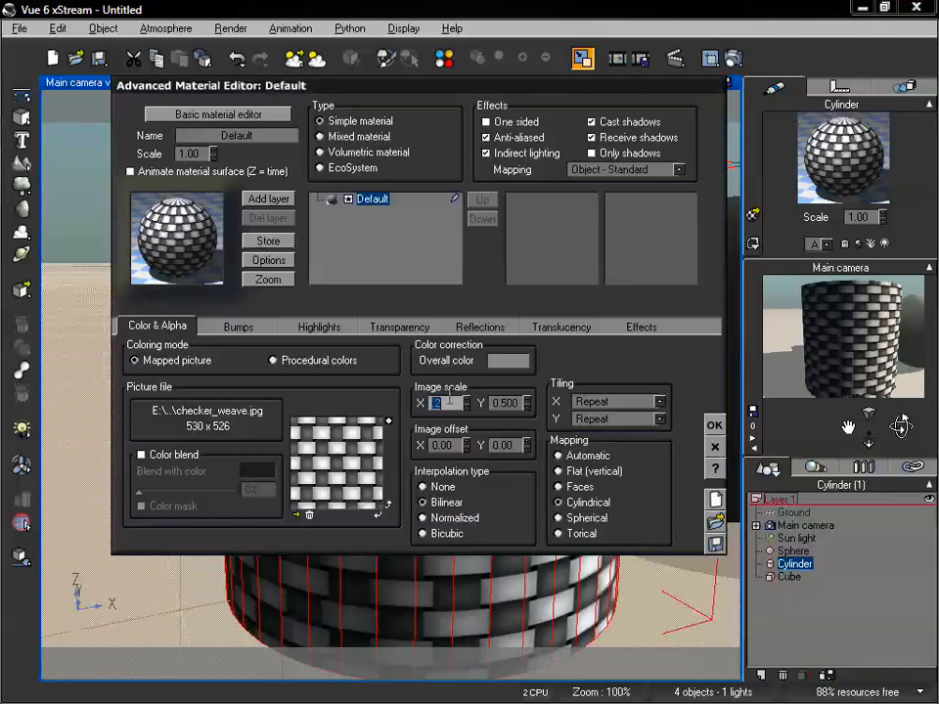
{"action": "type", "text": ".1"}
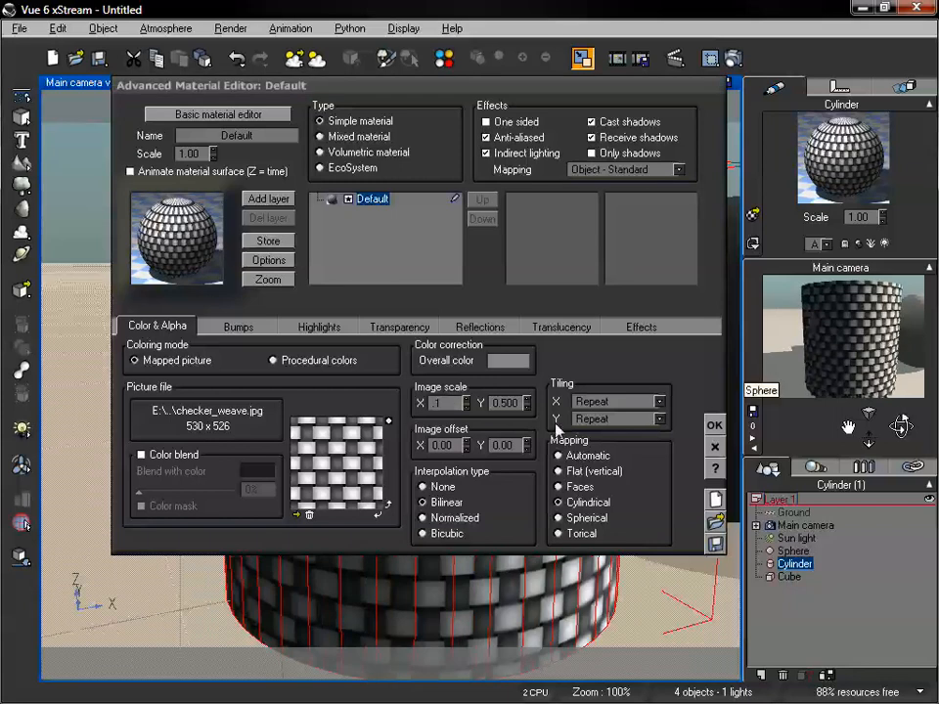
{"action": "left_click", "coordinate": [715, 427]}
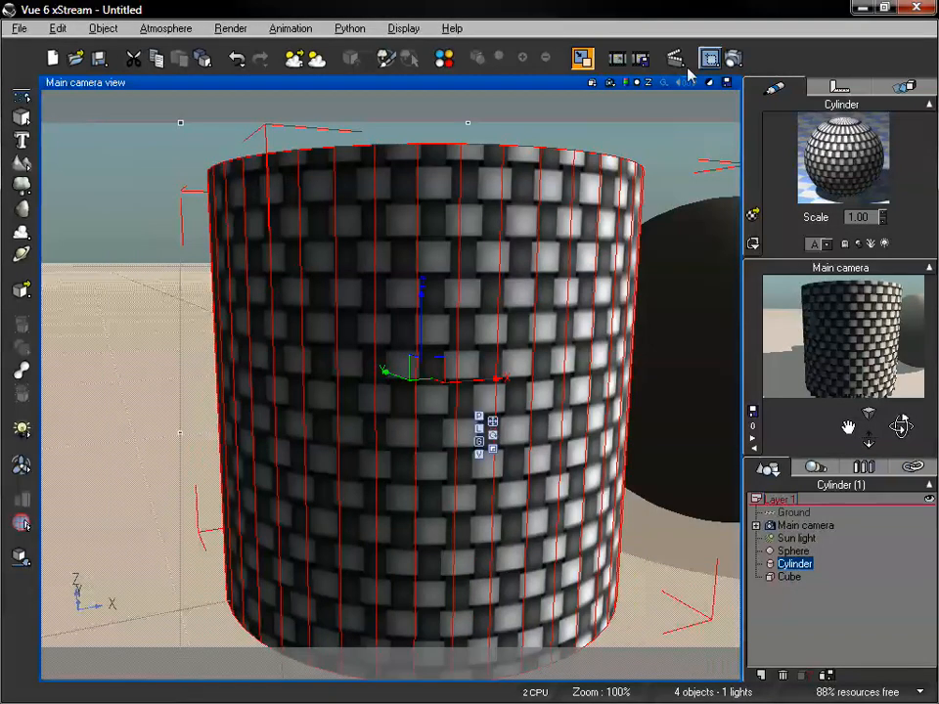
Render the cylinder from the side and again from above its top face, closing each render after viewing
{"action": "left_click", "coordinate": [730, 59]}
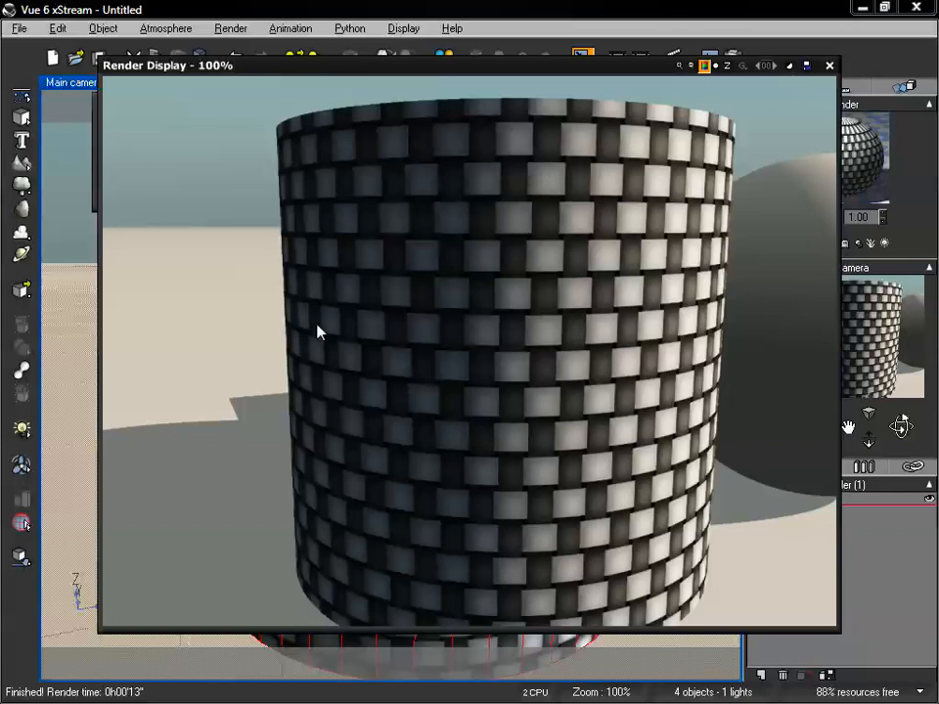
{"action": "left_click", "coordinate": [828, 66]}
{"action": "left_click_drag", "start_coordinate": [846, 420], "coordinate": [901, 428]}
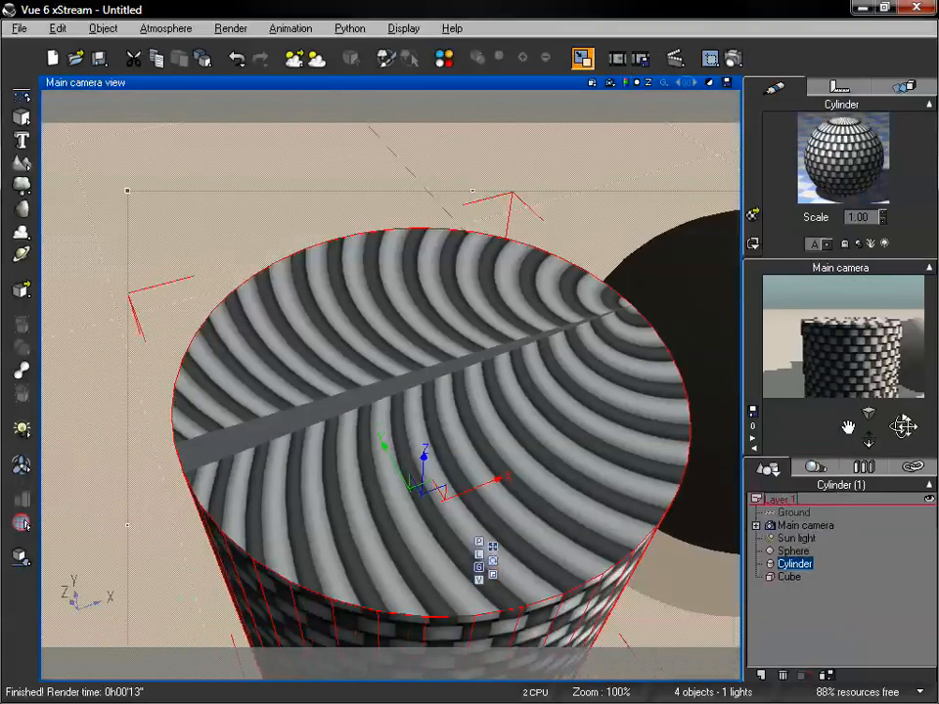
{"action": "left_click", "coordinate": [732, 59]}
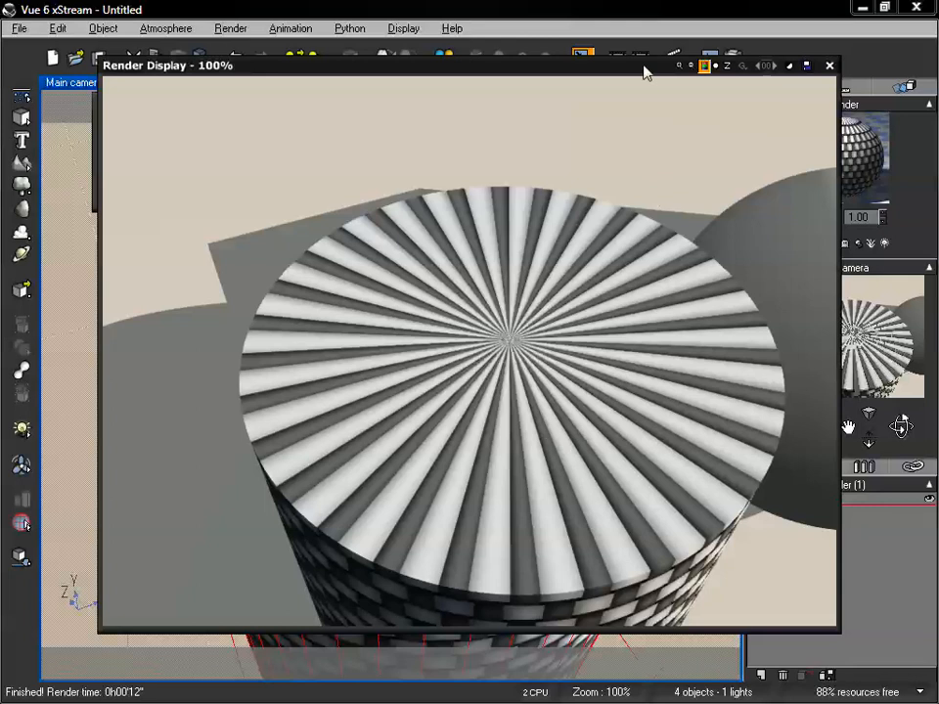
{"action": "left_click_drag", "start_coordinate": [643, 68], "coordinate": [589, 65]}
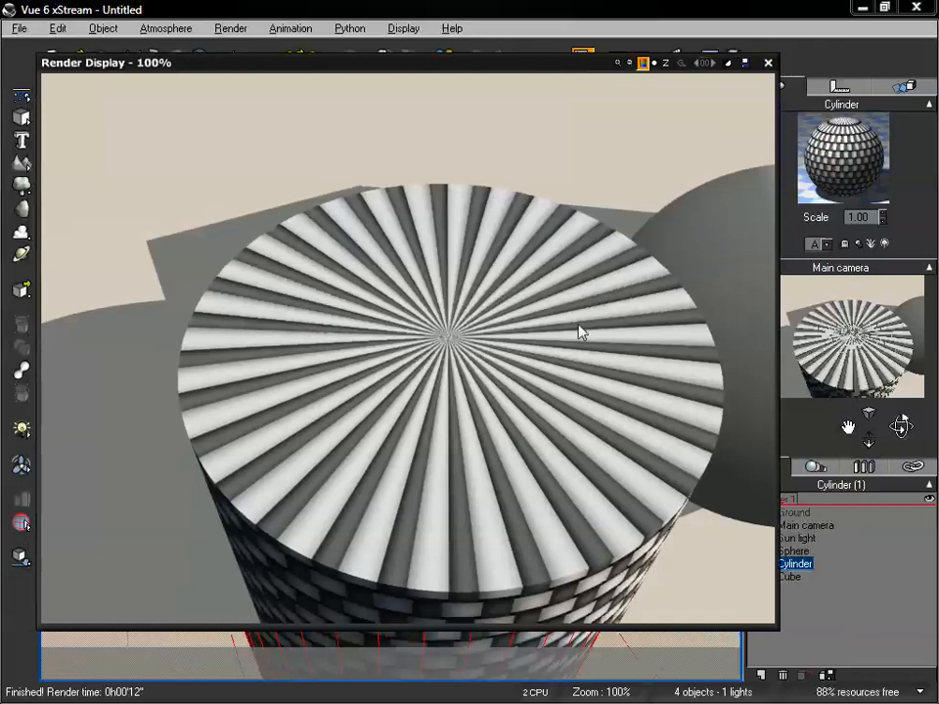
{"action": "left_click", "coordinate": [768, 62]}
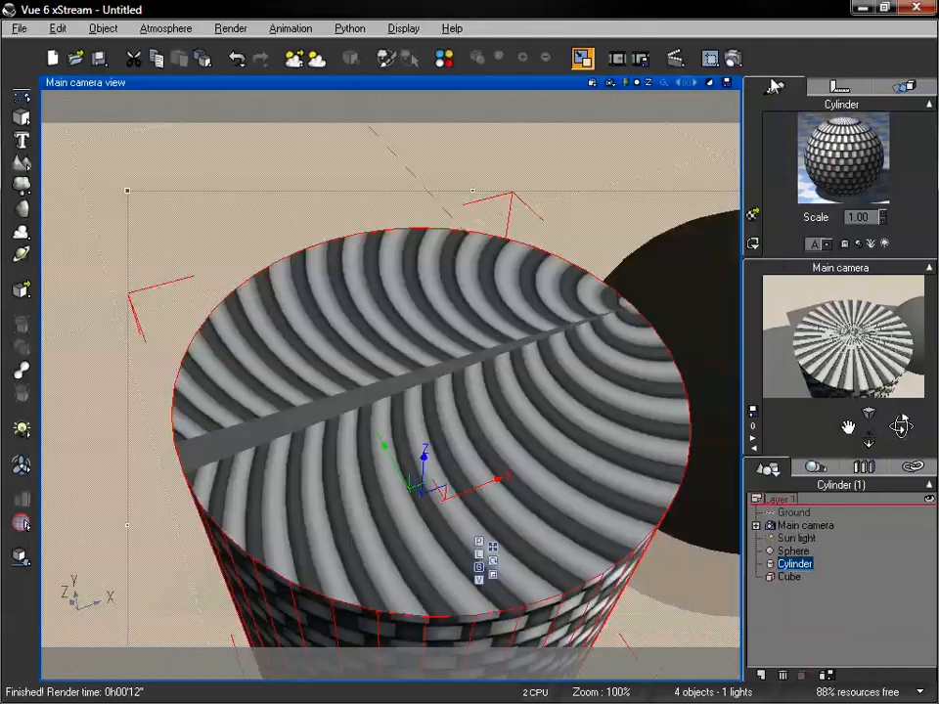
Delete the cylinder and frame the sphere and cube with the main camera
{"action": "left_click_drag", "start_coordinate": [900, 425], "coordinate": [836, 434]}
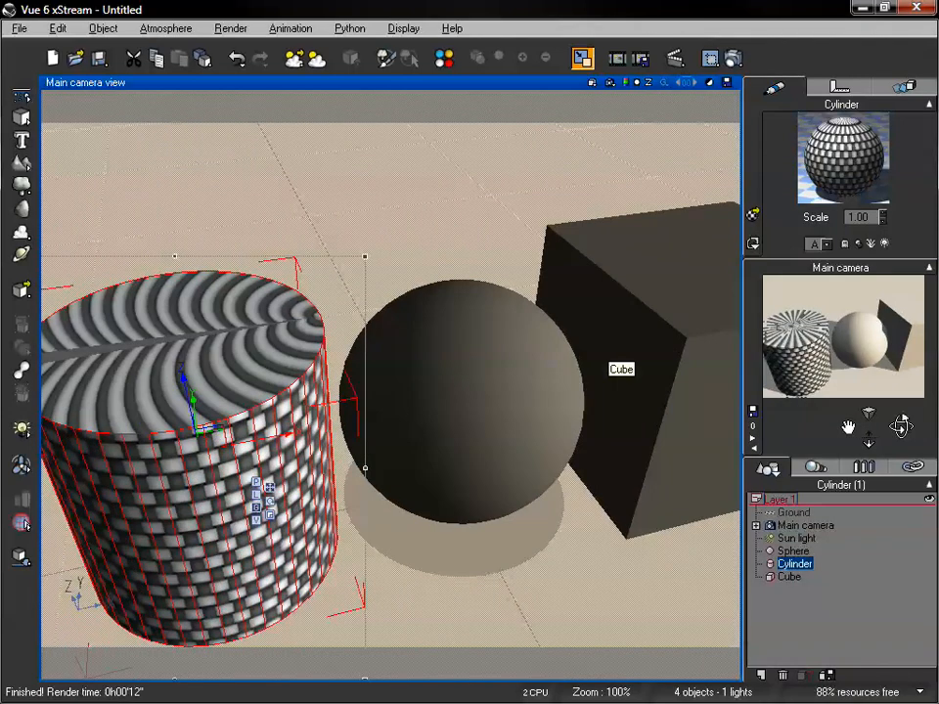
{"action": "key", "text": "Delete"}
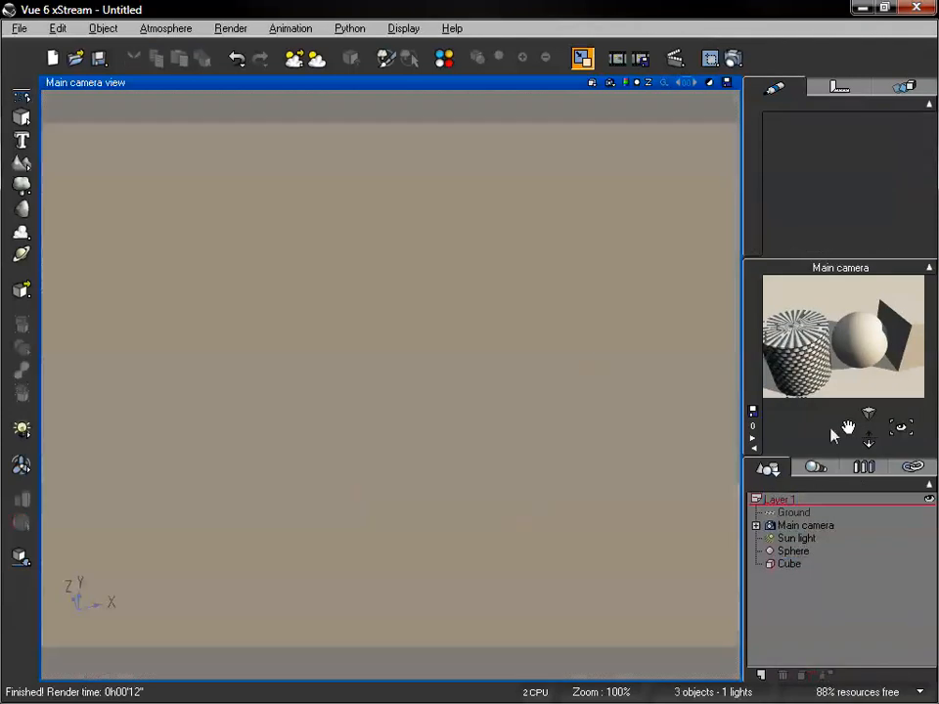
{"action": "left_click_drag", "start_coordinate": [846, 427], "coordinate": [780, 427]}
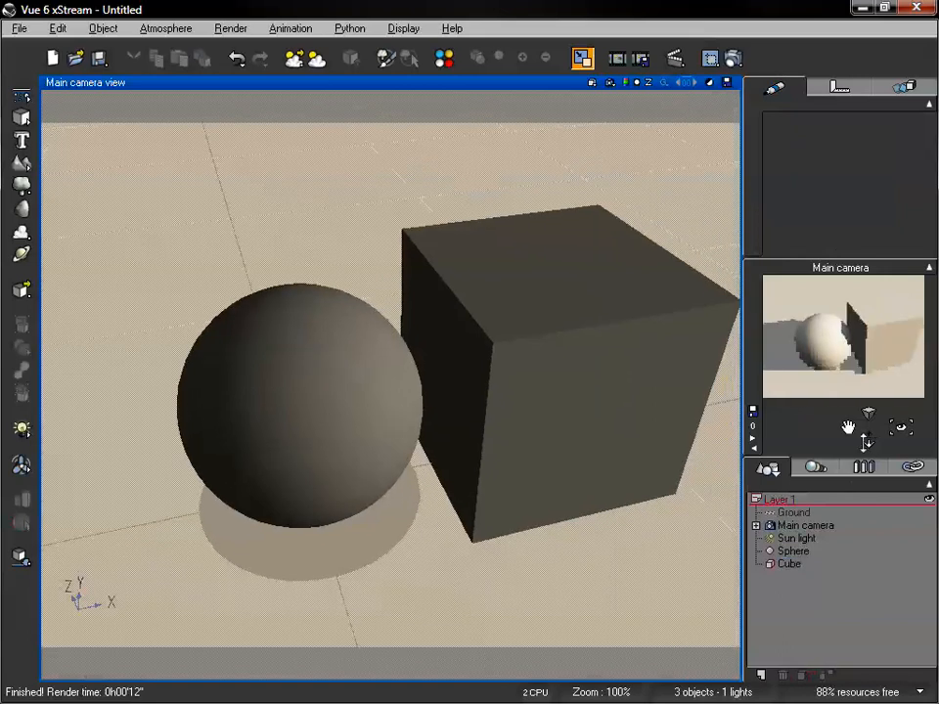
{"action": "left_click_drag", "start_coordinate": [868, 443], "coordinate": [867, 429]}
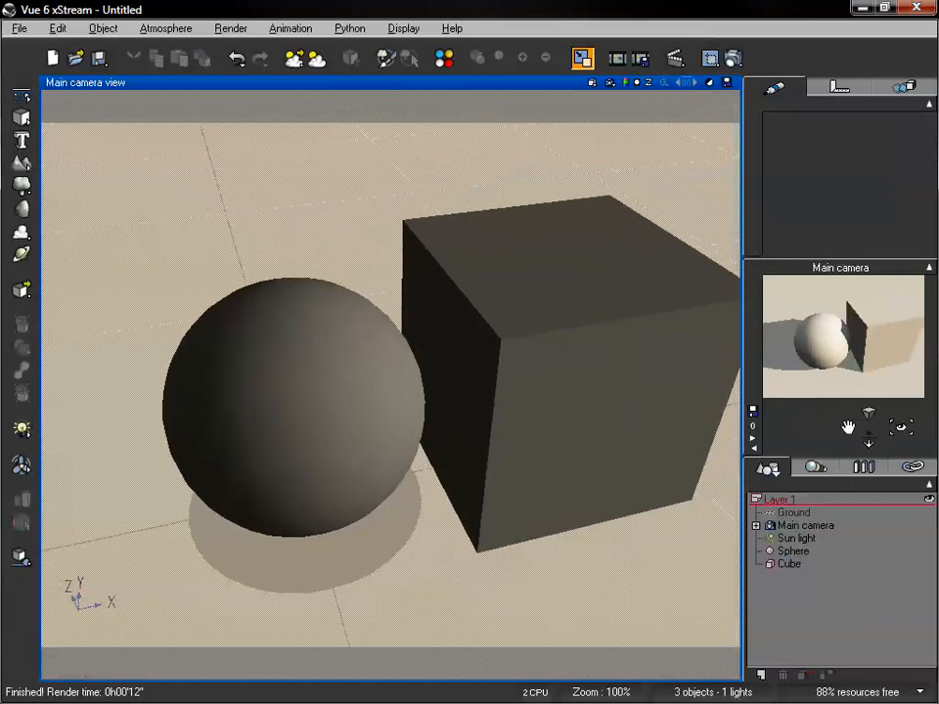
{"action": "key", "text": "ctrl+F9"}
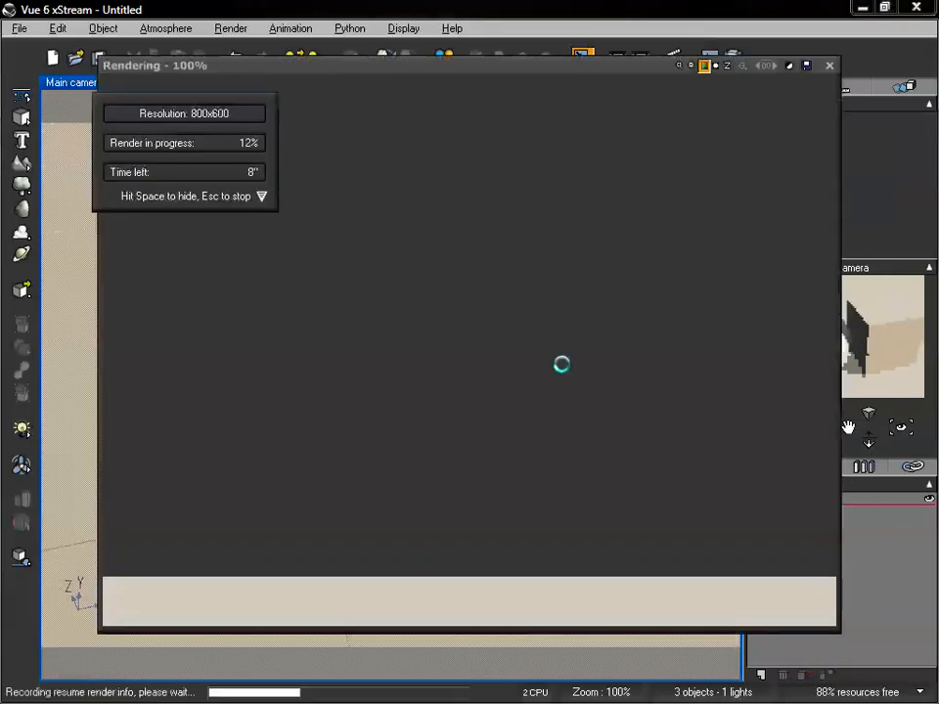
{"action": "key", "text": "Escape"}
{"action": "key", "text": "Escape"}
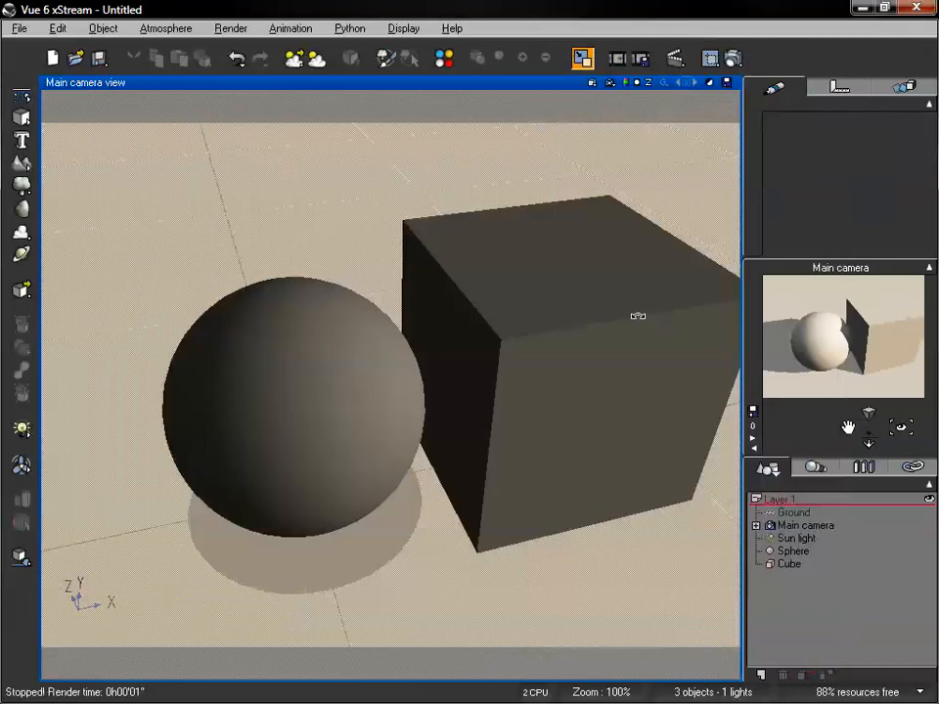
Move the cube farther away from the sphere and bring the main camera close to the sphere
{"action": "left_click", "coordinate": [793, 550]}
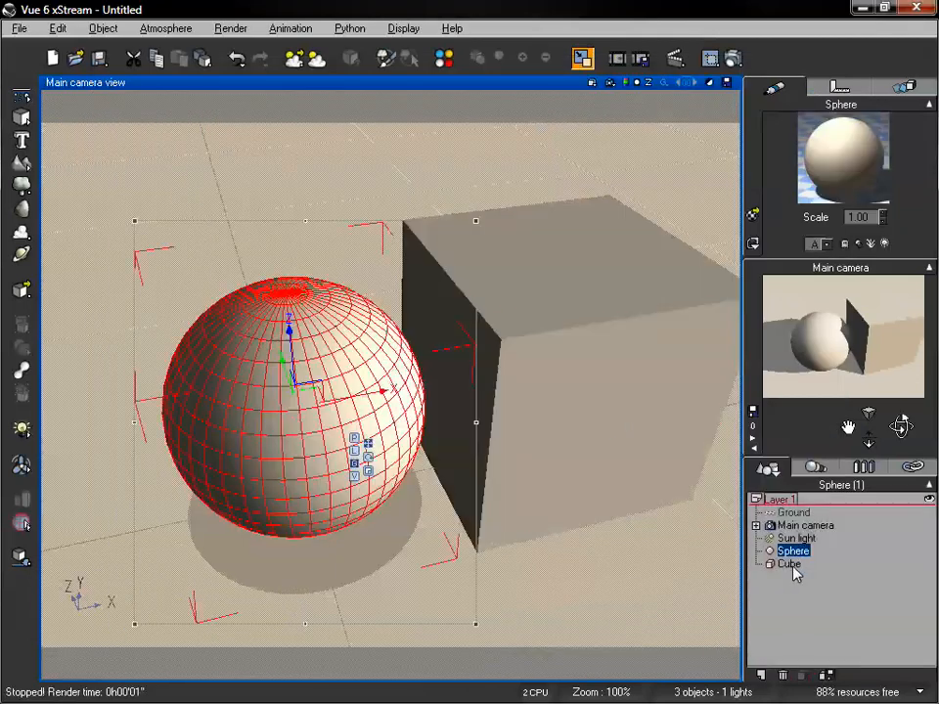
{"action": "left_click", "coordinate": [788, 563]}
{"action": "left_click_drag", "start_coordinate": [627, 352], "coordinate": [671, 340]}
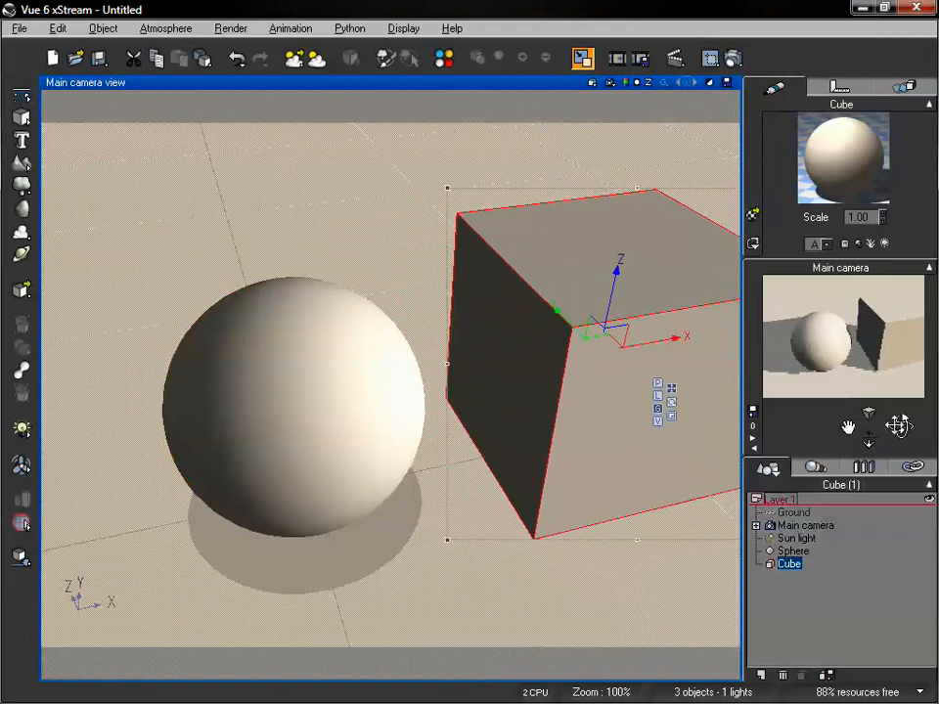
{"action": "left_click_drag", "start_coordinate": [901, 422], "coordinate": [846, 428]}
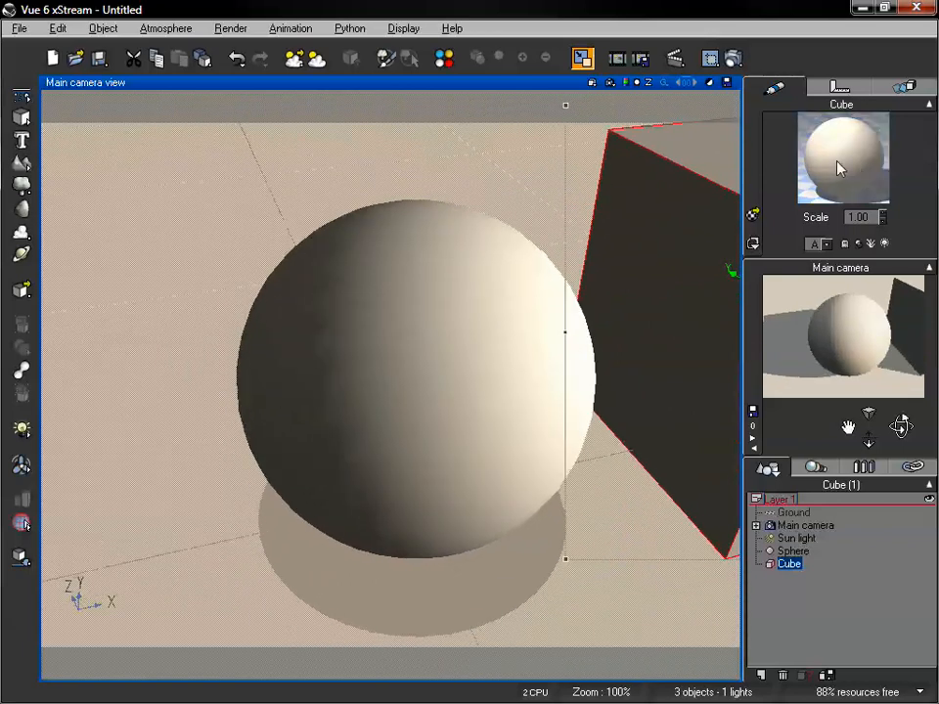
Open the sphere's material for editing and set its effects mapping to Object - Standard
{"action": "left_click", "coordinate": [792, 553]}
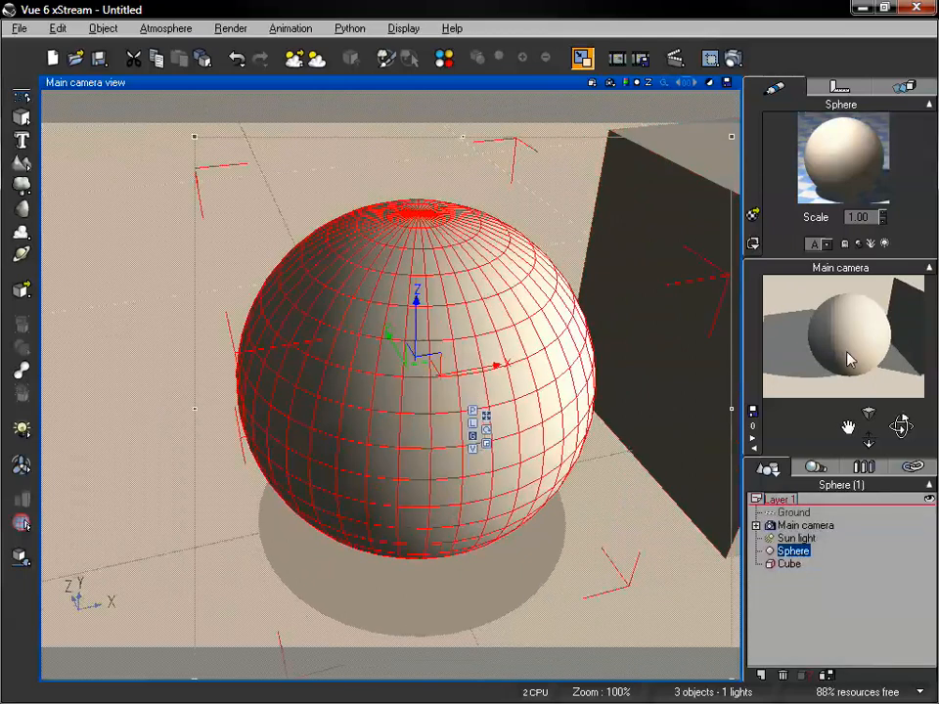
{"action": "double_click", "coordinate": [856, 164]}
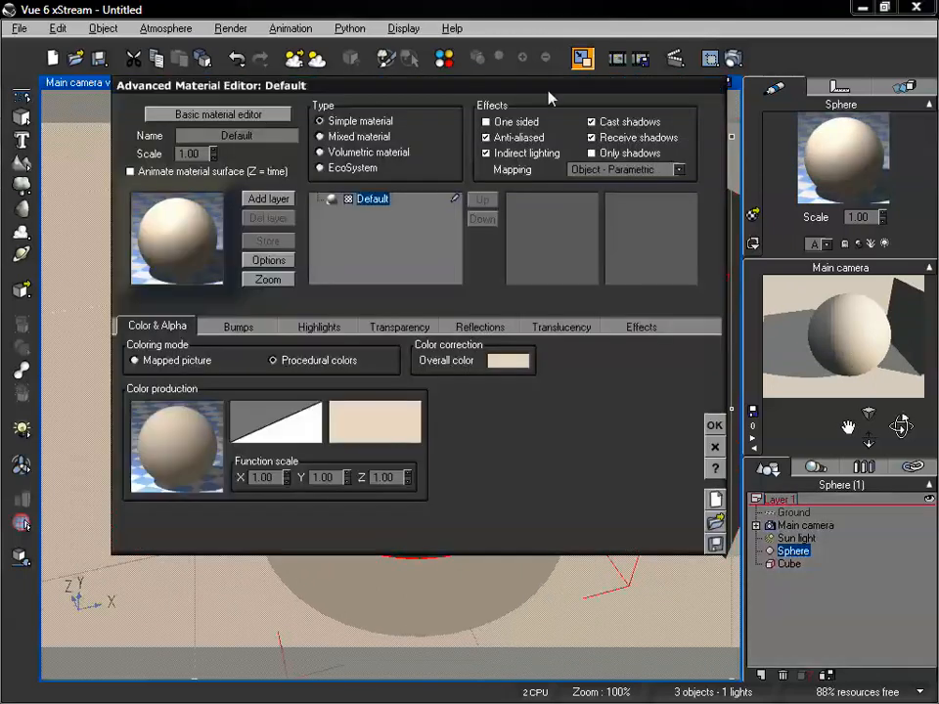
{"action": "left_click_drag", "start_coordinate": [548, 94], "coordinate": [503, 99]}
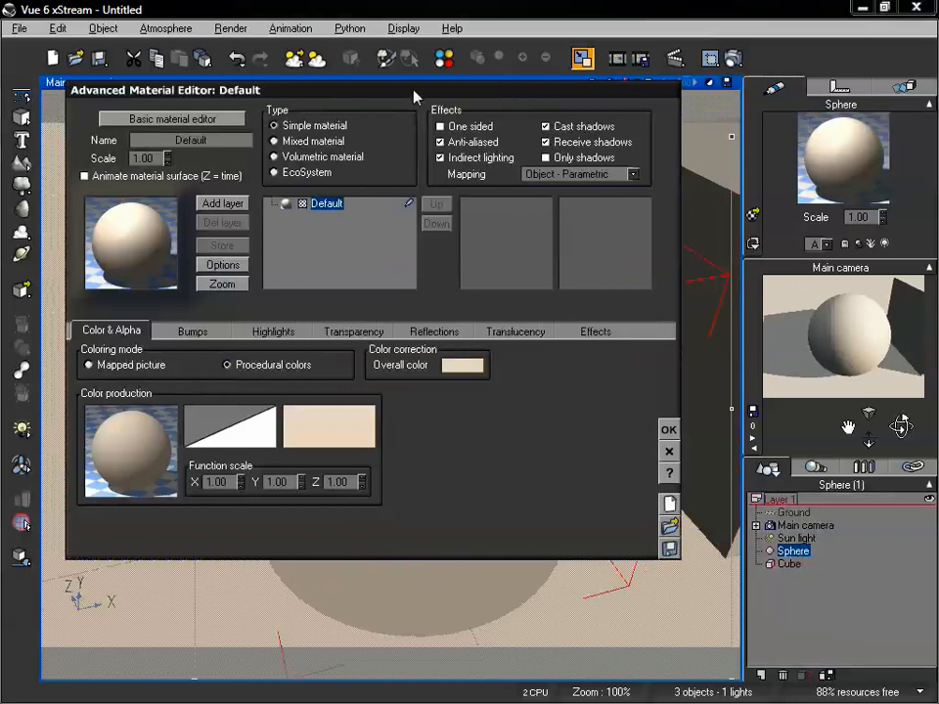
{"action": "left_click_drag", "start_coordinate": [414, 97], "coordinate": [471, 88]}
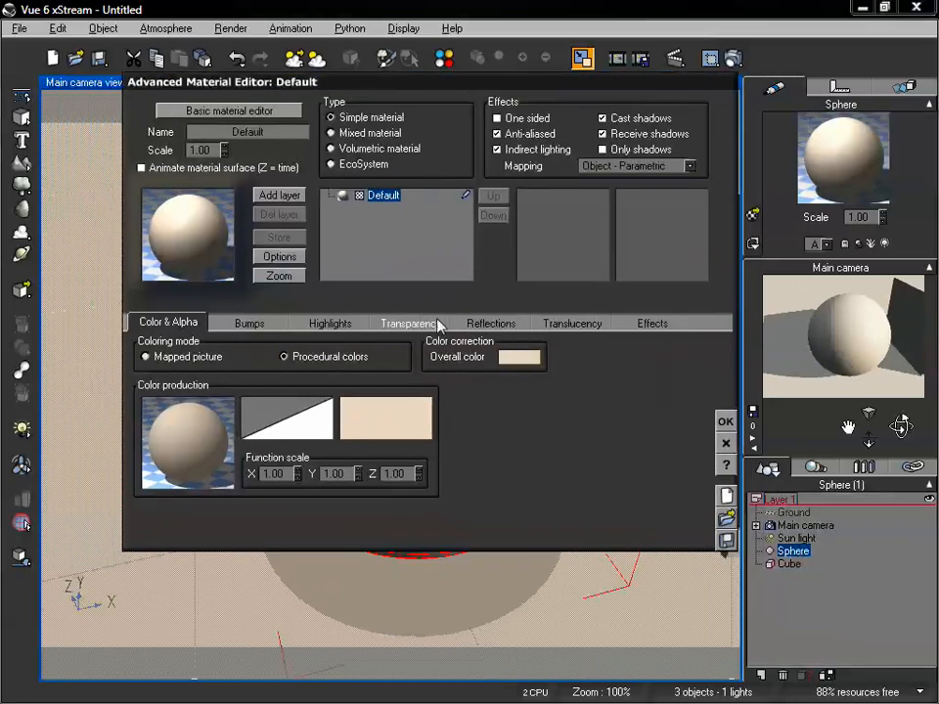
{"action": "left_click", "coordinate": [627, 166]}
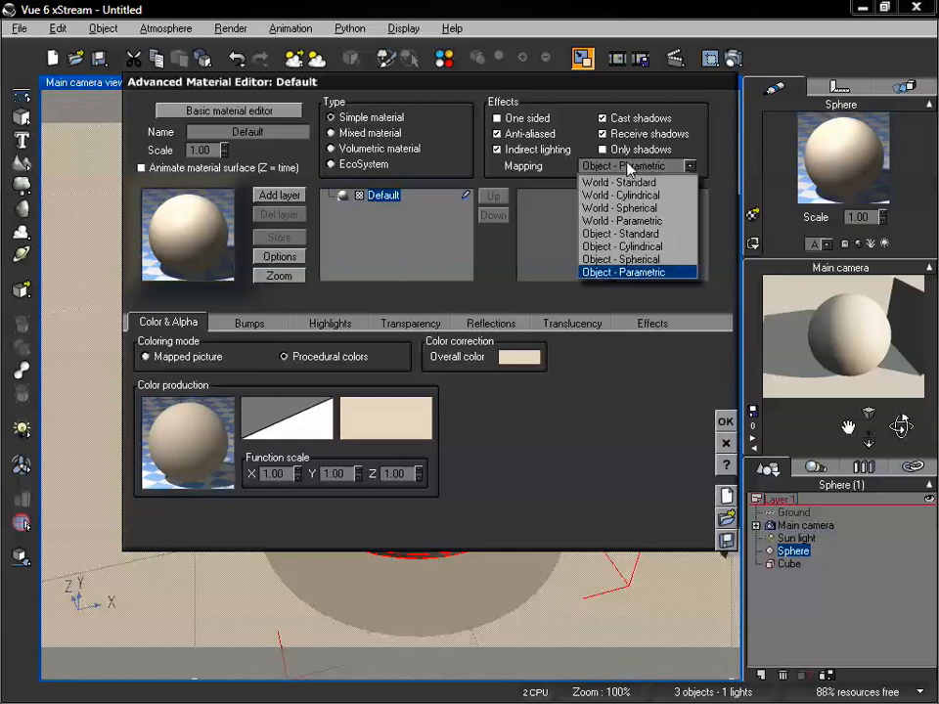
{"action": "left_click", "coordinate": [629, 235]}
Colour the sphere's material with the mapped picture checker_weave and set its image scale to 0.5 in X and Y
{"action": "left_click", "coordinate": [153, 356]}
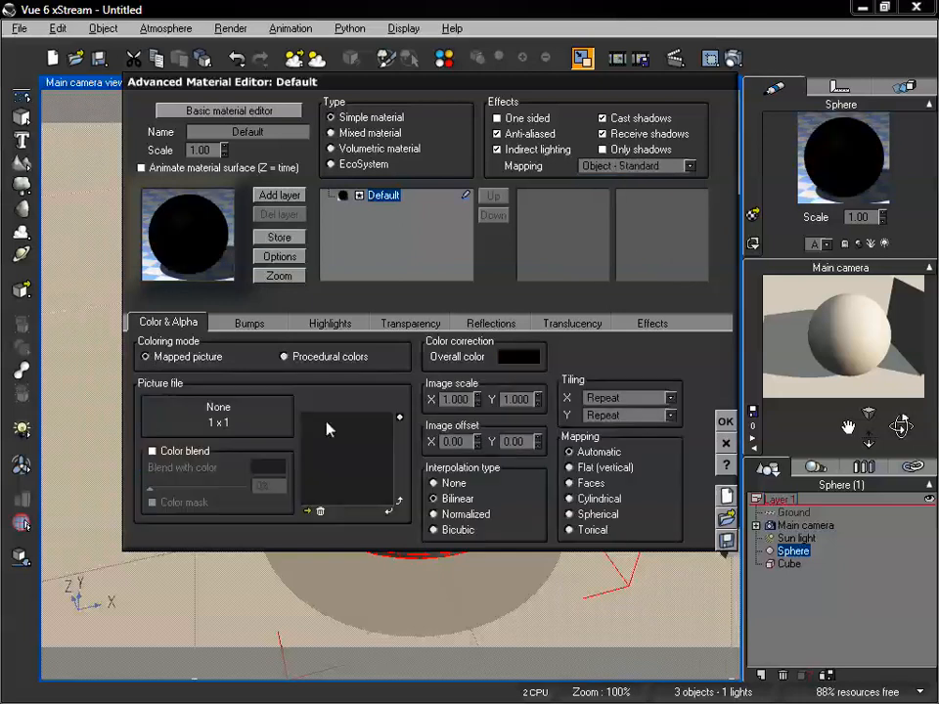
{"action": "left_click", "coordinate": [308, 510]}
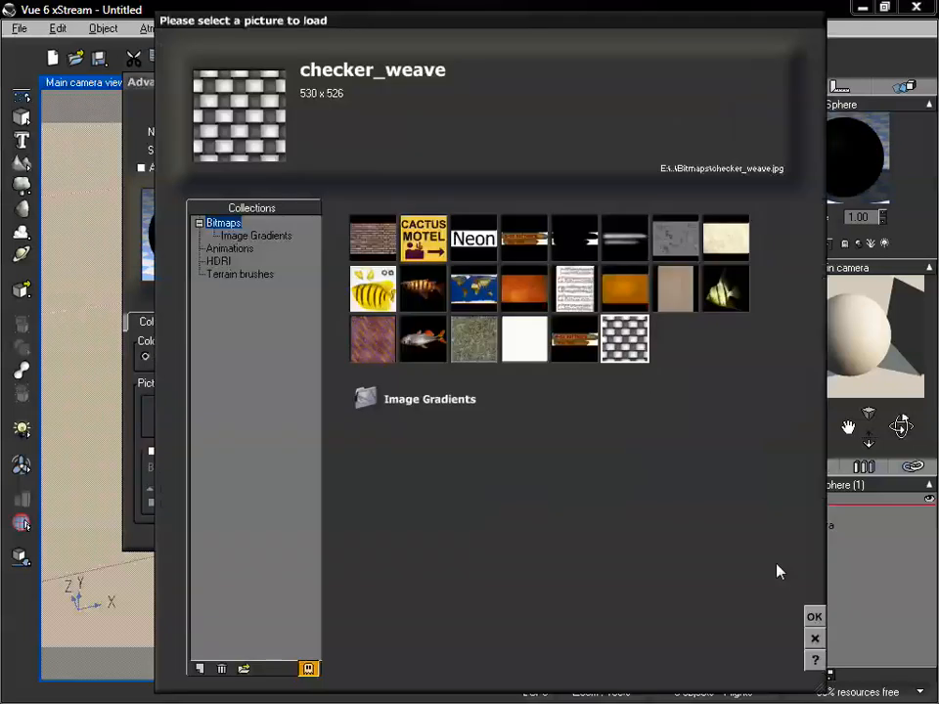
{"action": "left_click", "coordinate": [813, 616]}
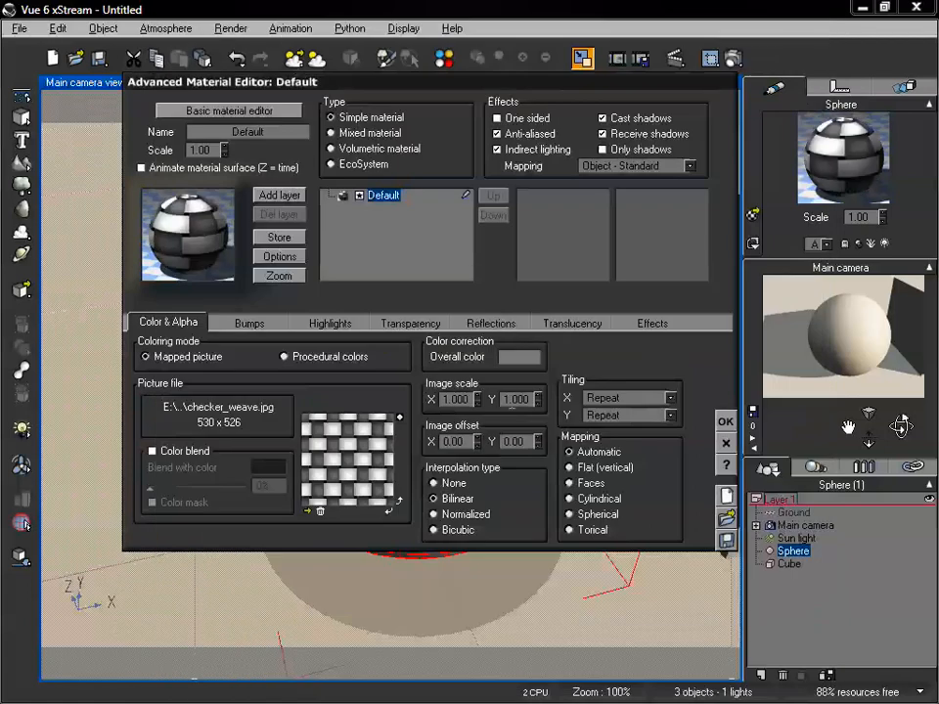
{"action": "double_click", "coordinate": [455, 399]}
{"action": "type", "text": "5"}
{"action": "key", "text": "Tab"}
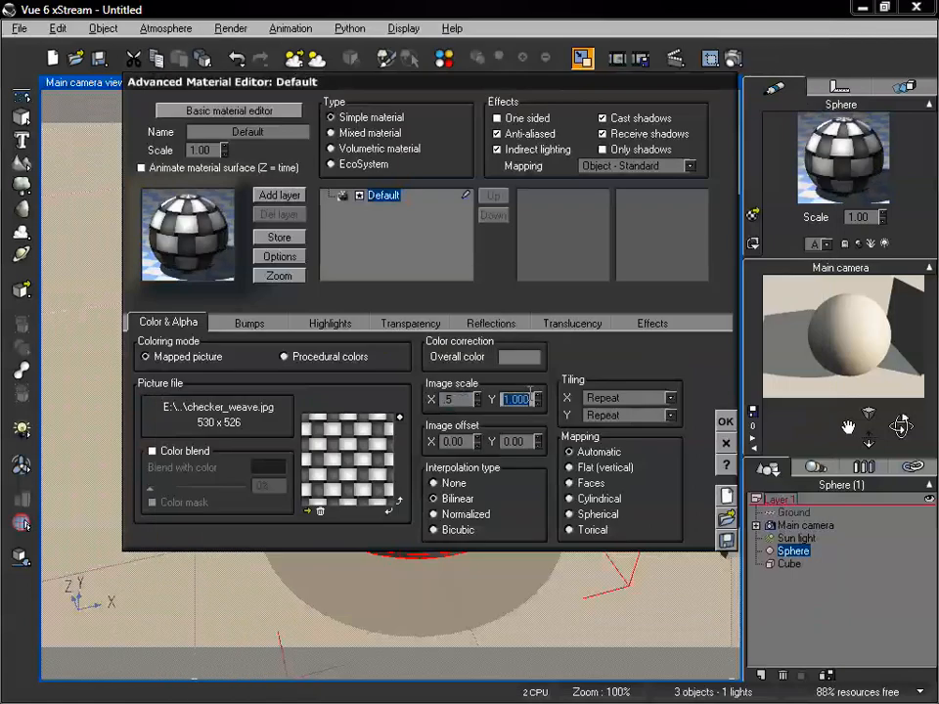
{"action": "type", "text": "5"}
{"action": "left_click", "coordinate": [849, 303]}
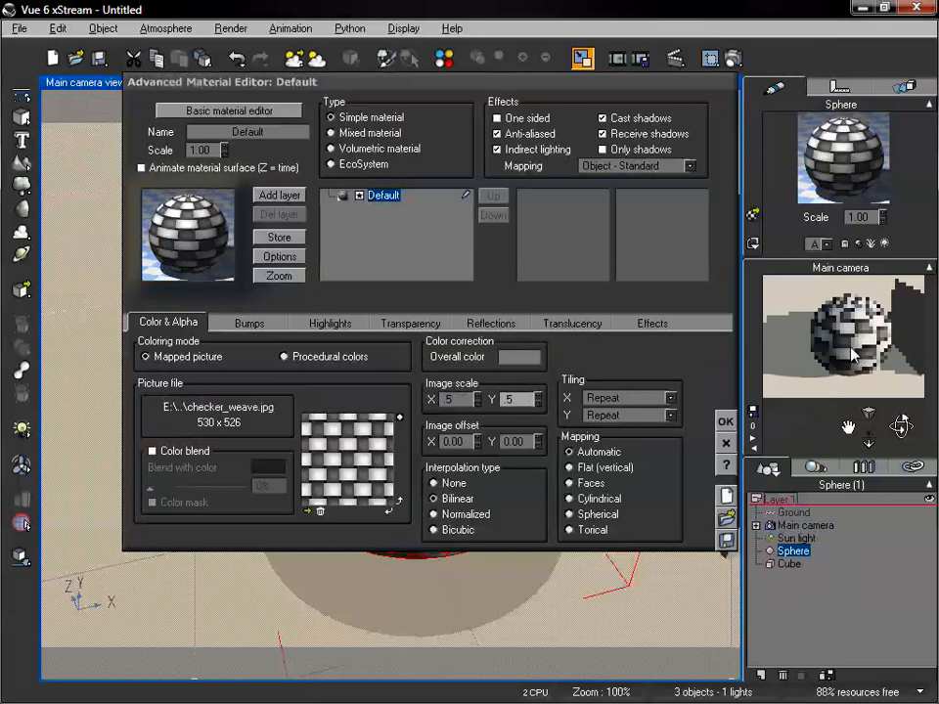
Set the picture mapping of the sphere's material to Spherical and refresh the camera preview
{"action": "left_click_drag", "start_coordinate": [588, 92], "coordinate": [524, 93]}
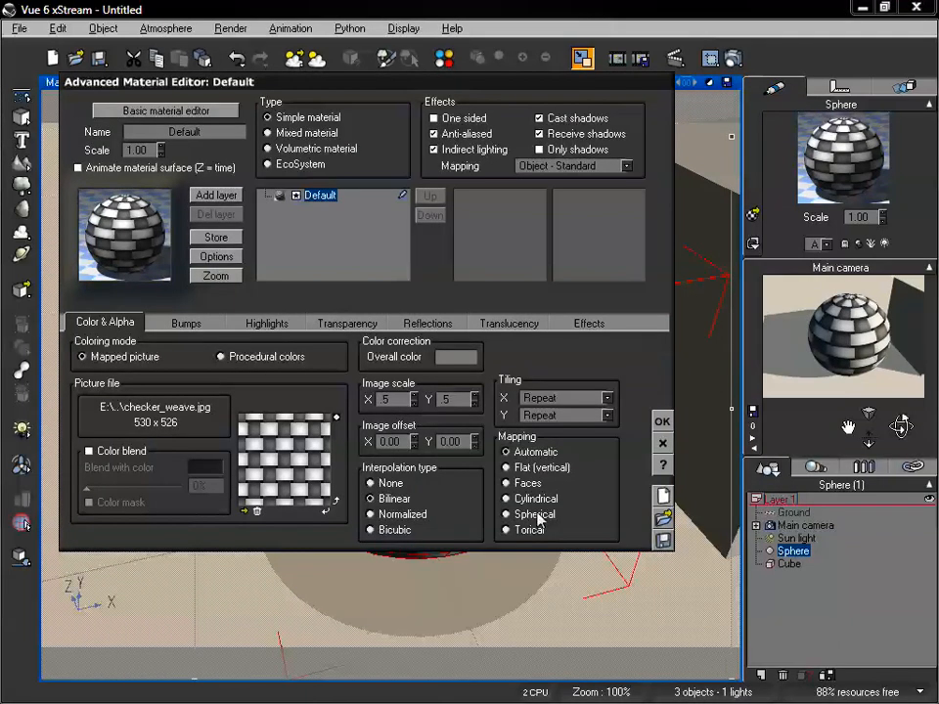
{"action": "left_click", "coordinate": [528, 516]}
{"action": "left_click", "coordinate": [867, 358]}
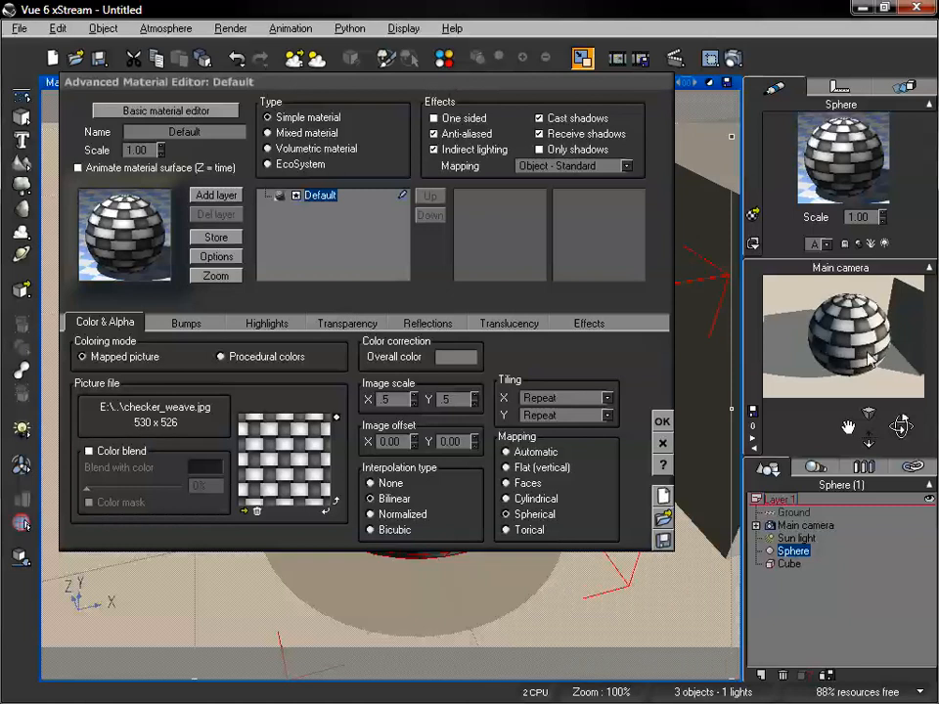
Try the Cylindrical picture mapping on the sphere's material, compare the sphere's pole from above, and return the mapping to Spherical
{"action": "left_click", "coordinate": [624, 168]}
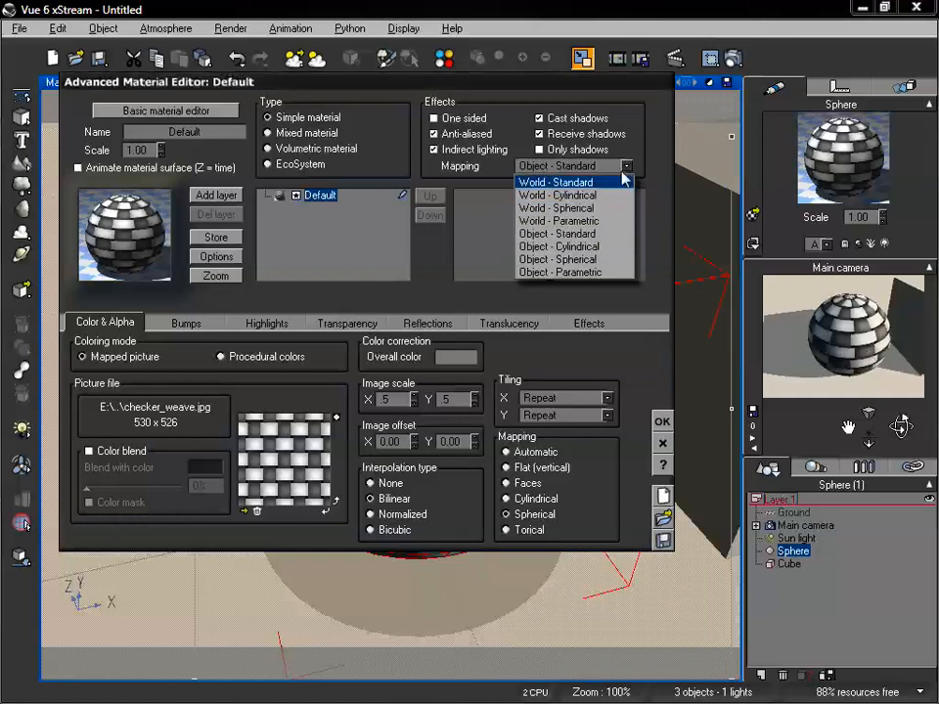
{"action": "left_click", "coordinate": [661, 166]}
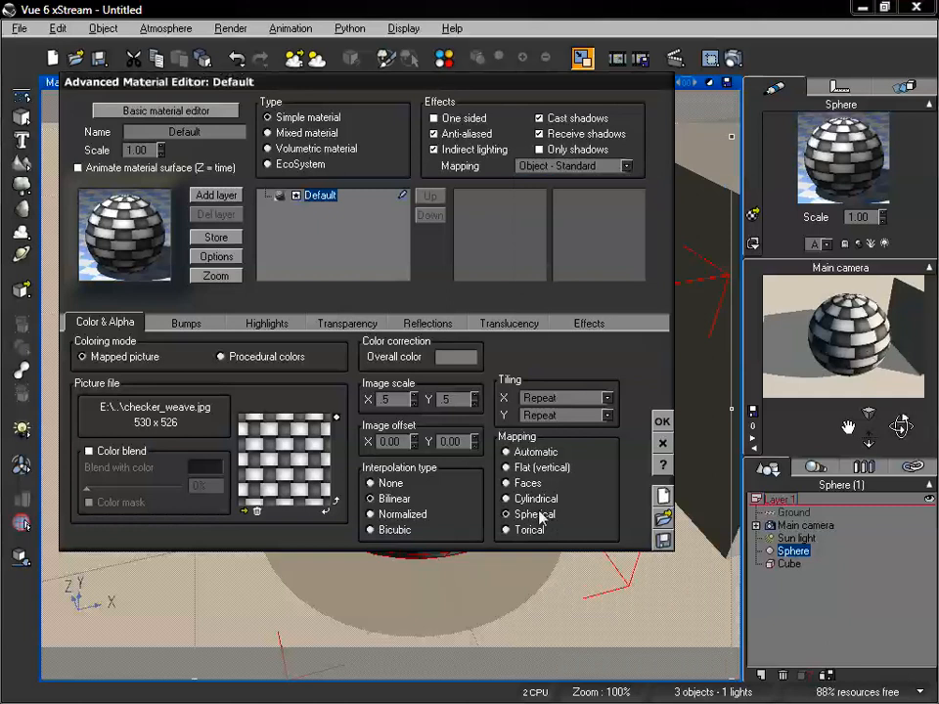
{"action": "left_click_drag", "start_coordinate": [477, 88], "coordinate": [422, 44]}
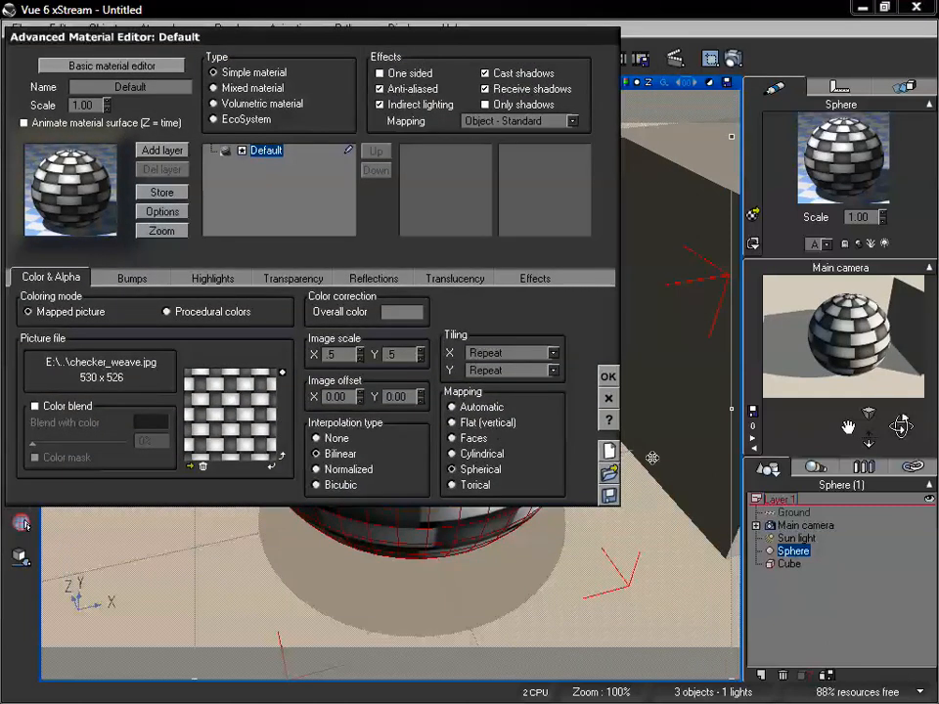
{"action": "left_click_drag", "start_coordinate": [869, 438], "coordinate": [869, 442]}
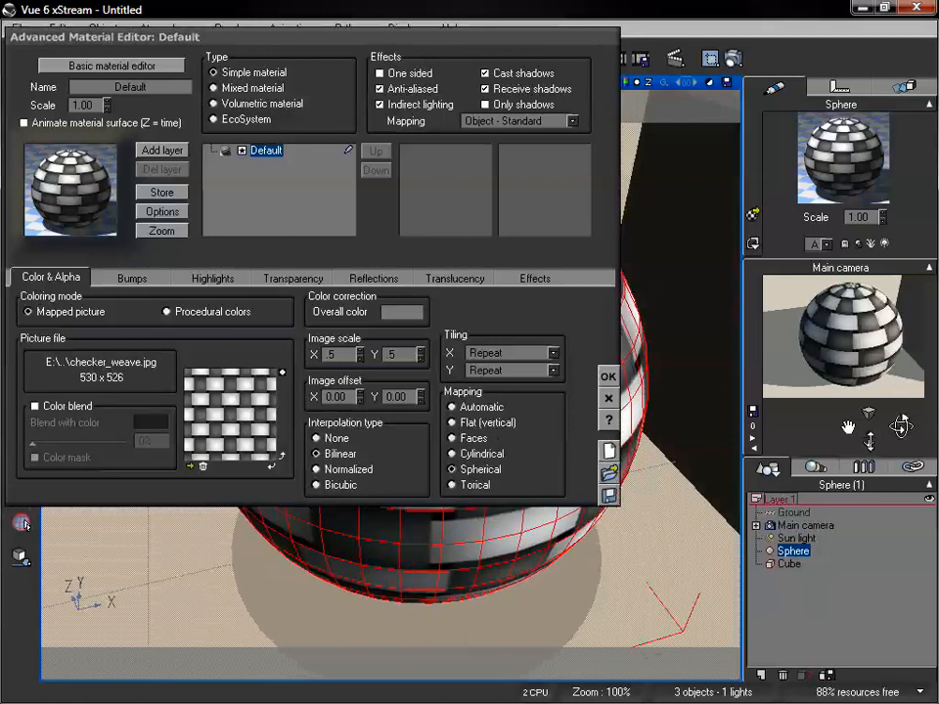
{"action": "left_click", "coordinate": [460, 454]}
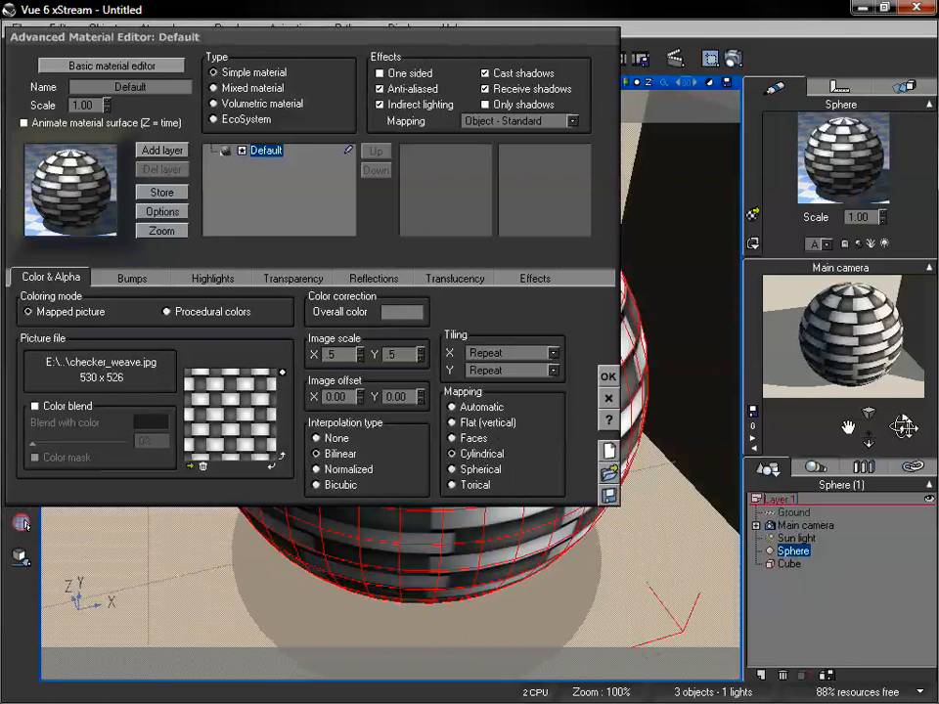
{"action": "left_click_drag", "start_coordinate": [900, 425], "coordinate": [901, 426]}
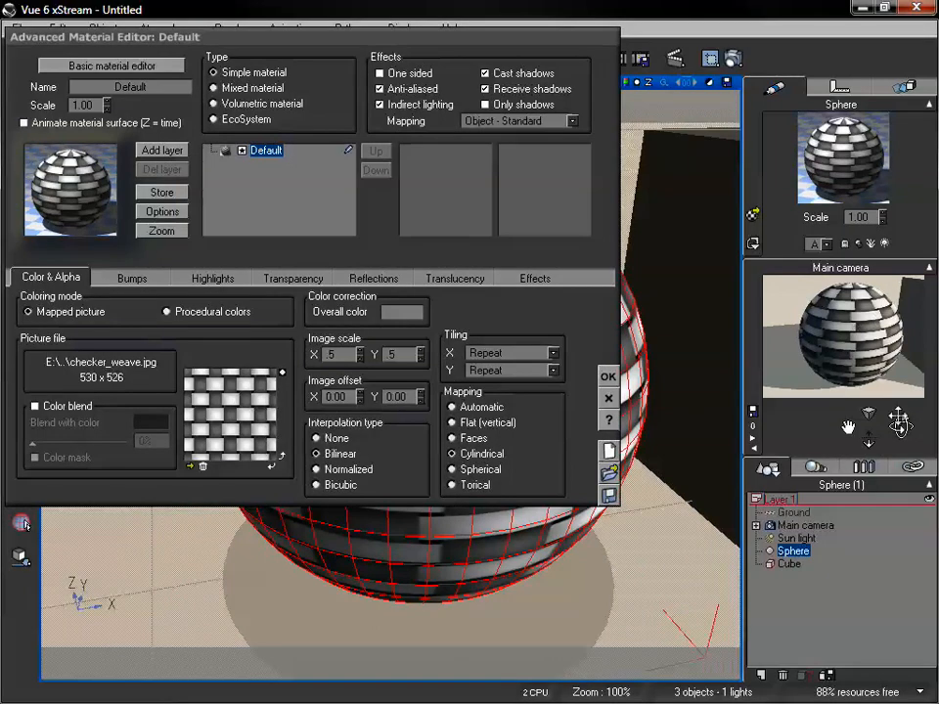
{"action": "left_click_drag", "start_coordinate": [900, 425], "coordinate": [900, 423]}
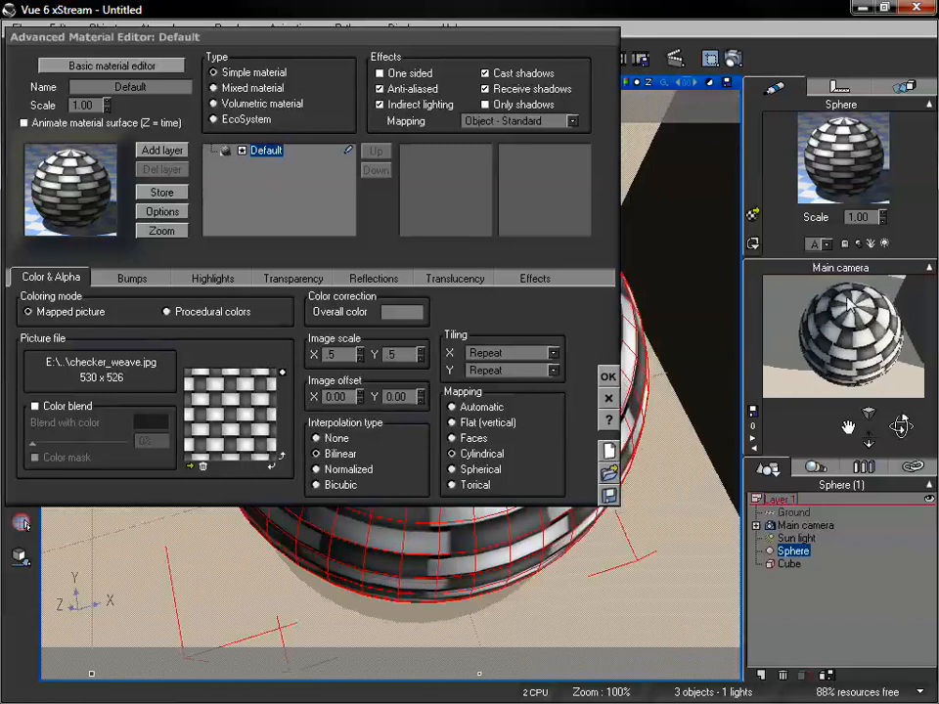
{"action": "left_click", "coordinate": [452, 470]}
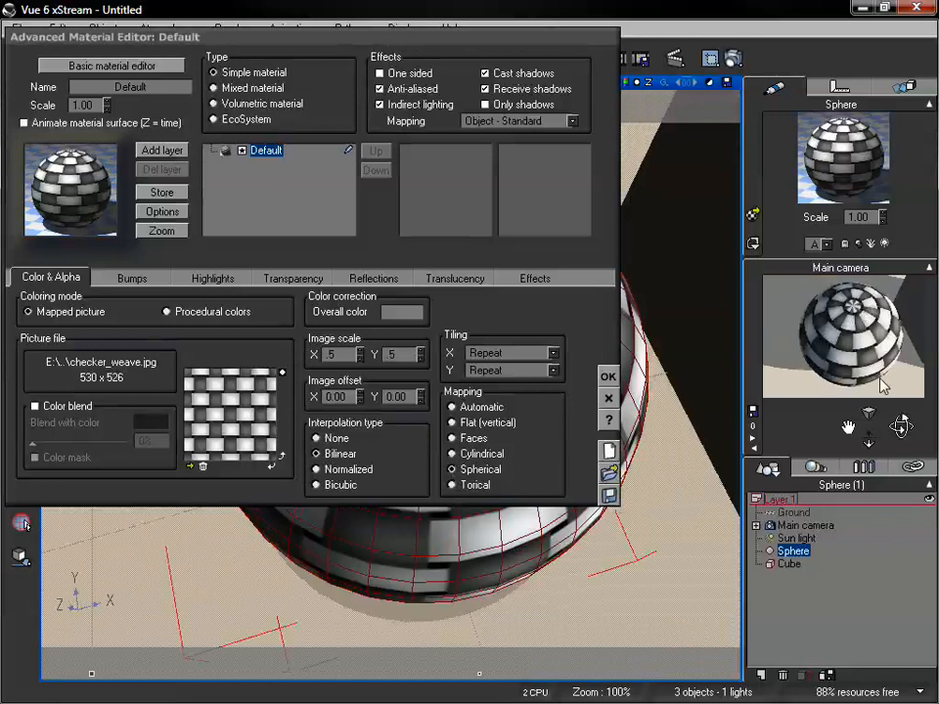
{"action": "left_click_drag", "start_coordinate": [901, 425], "coordinate": [901, 427]}
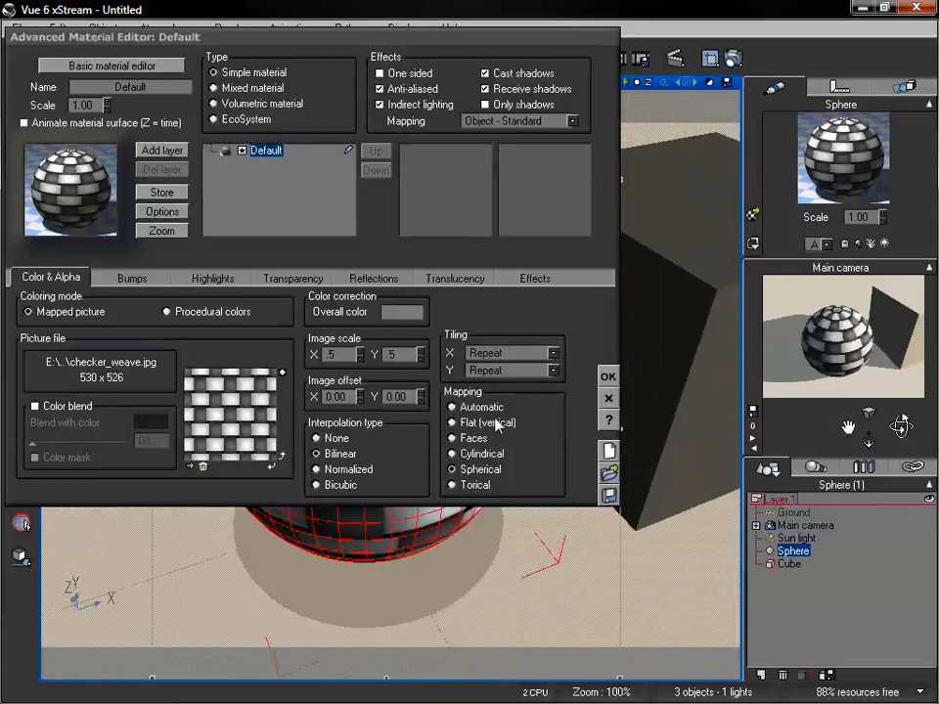
Set the X image scale of the sphere's picture to 0.2 and inspect the sphere close up
{"action": "left_click", "coordinate": [334, 354]}
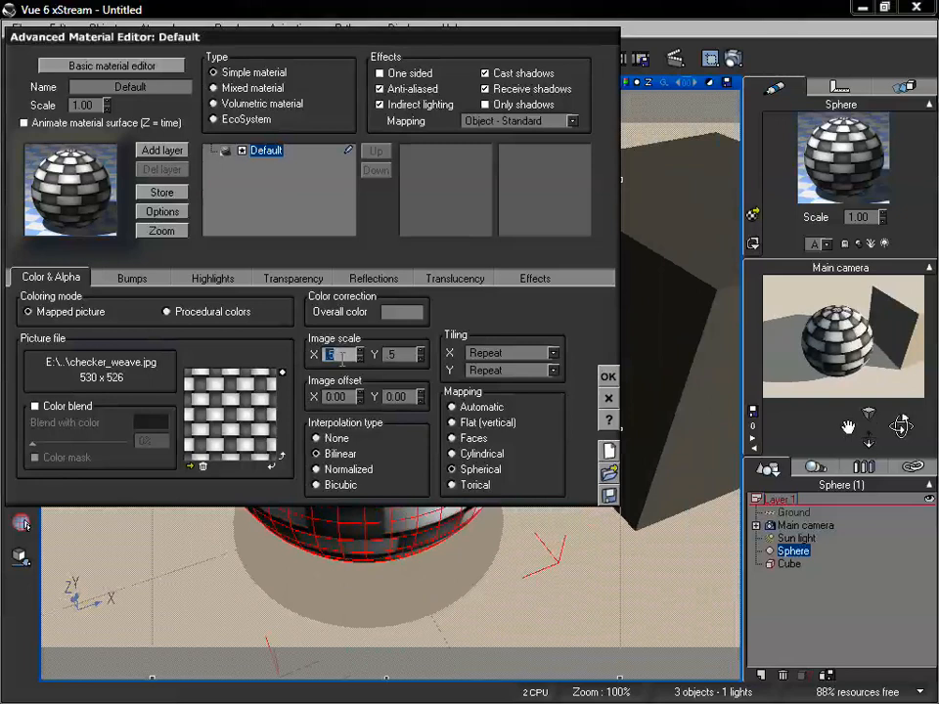
{"action": "type", "text": "2"}
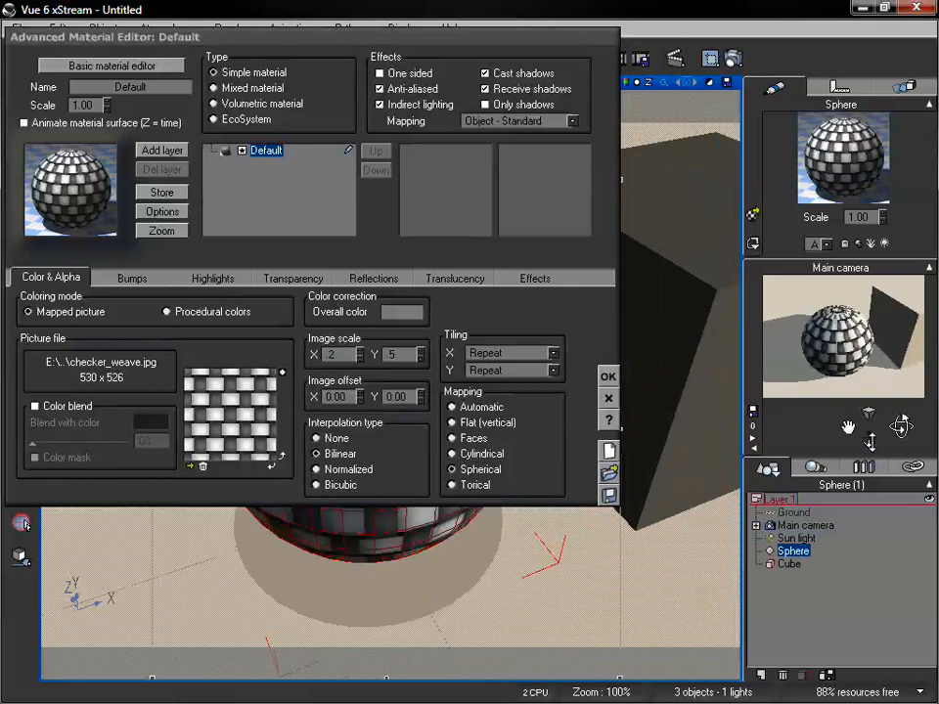
{"action": "left_click_drag", "start_coordinate": [870, 437], "coordinate": [869, 391]}
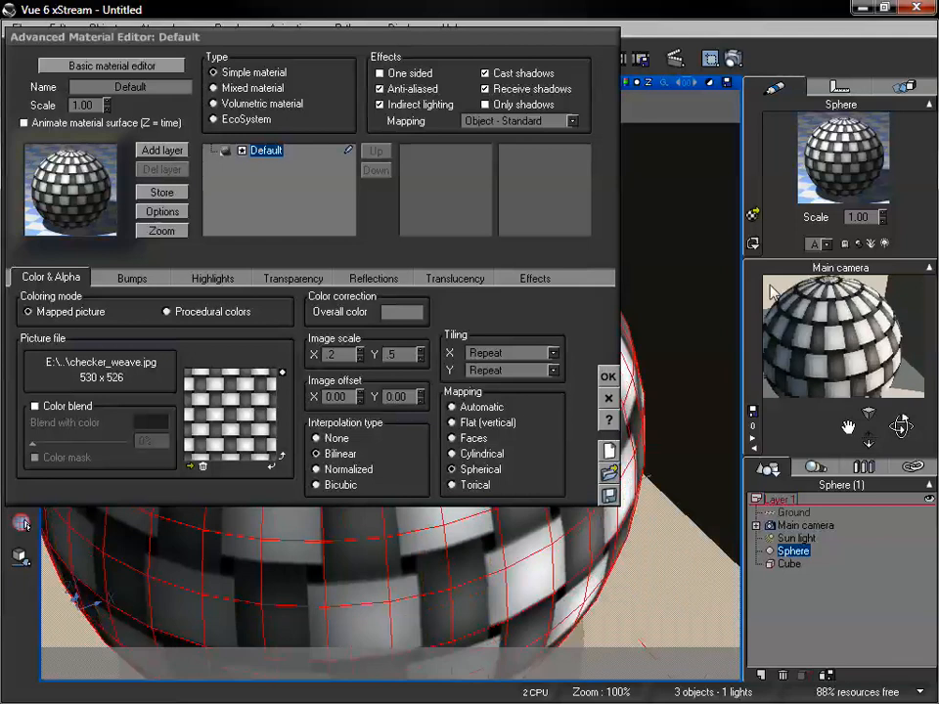
{"action": "mouse_move", "coordinate": [899, 425]}
{"action": "left_mouse_down"}
{"action": "mouse_move", "coordinate": [897, 417]}
{"action": "mouse_move", "coordinate": [899, 424]}
{"action": "left_mouse_up"}
Try a Y image scale of 0.3 for the sphere's picture, change it to 0.4, and render the scene
{"action": "double_click", "coordinate": [403, 353]}
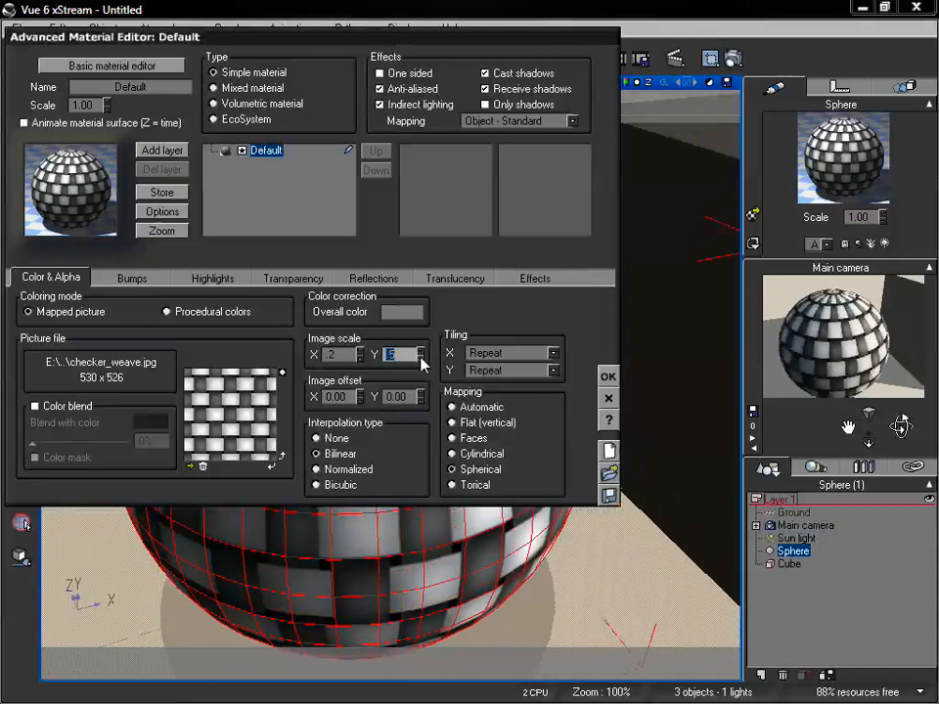
{"action": "type", "text": "3"}
{"action": "key", "text": "Return"}
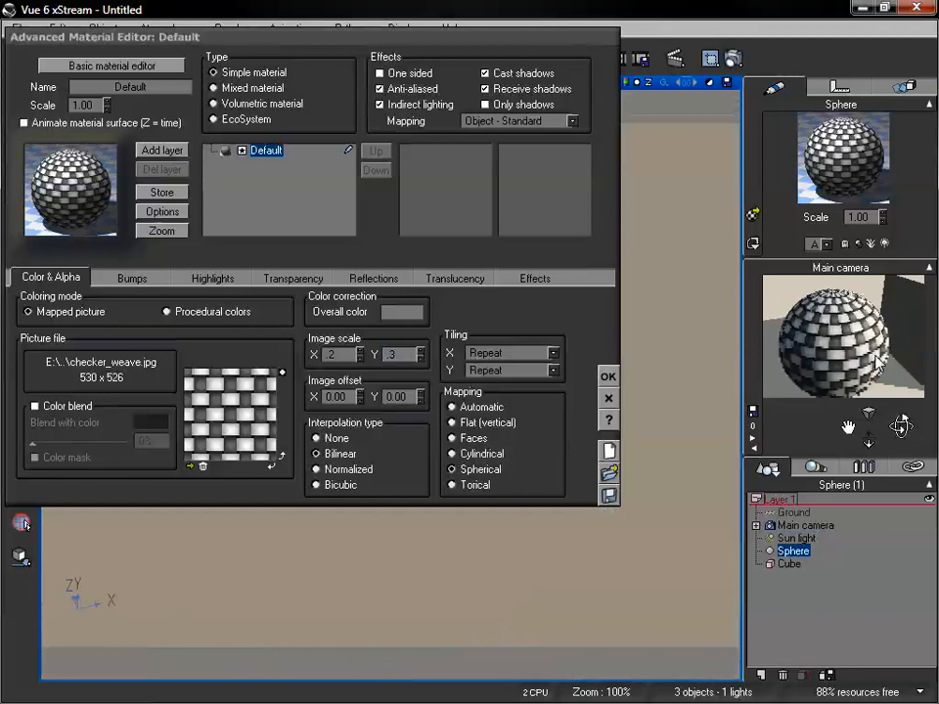
{"action": "double_click", "coordinate": [401, 355]}
{"action": "type", "text": "4"}
{"action": "key", "text": "Return"}
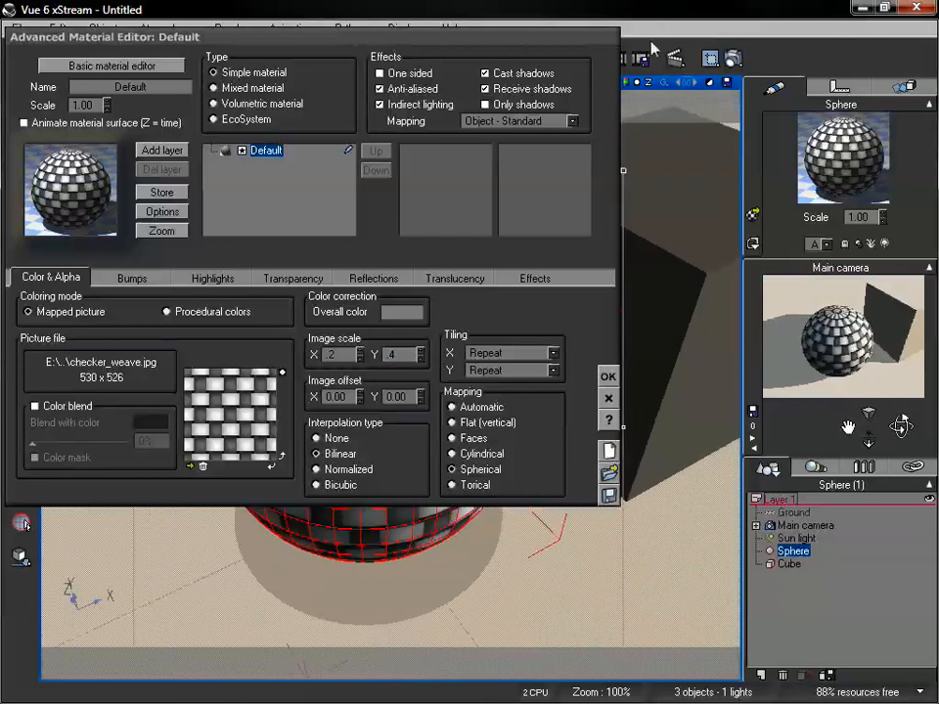
{"action": "left_click", "coordinate": [732, 57]}
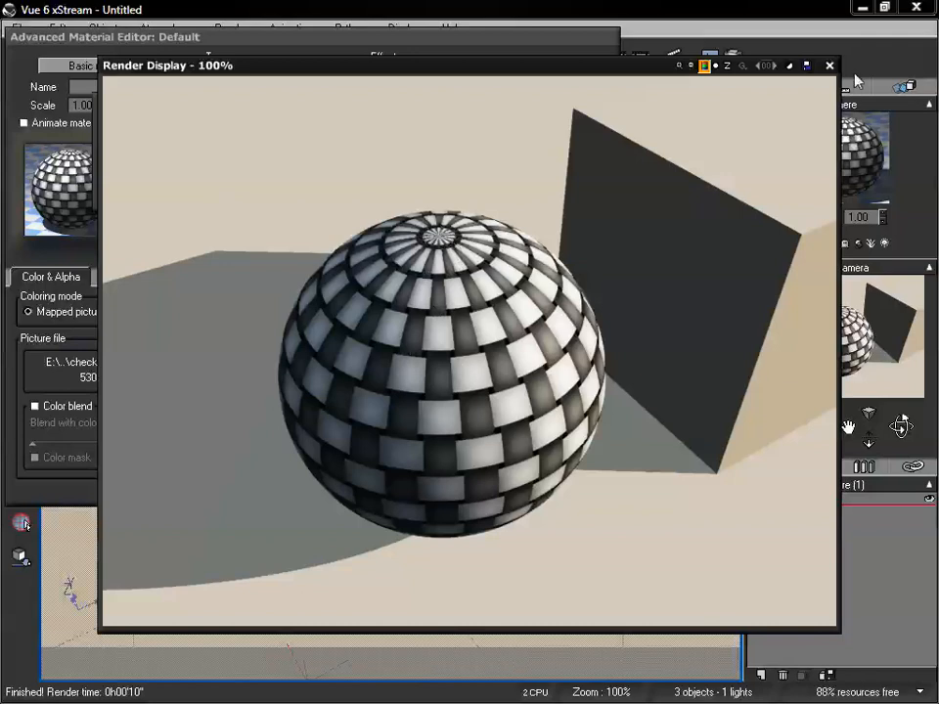
{"action": "left_click", "coordinate": [828, 66]}
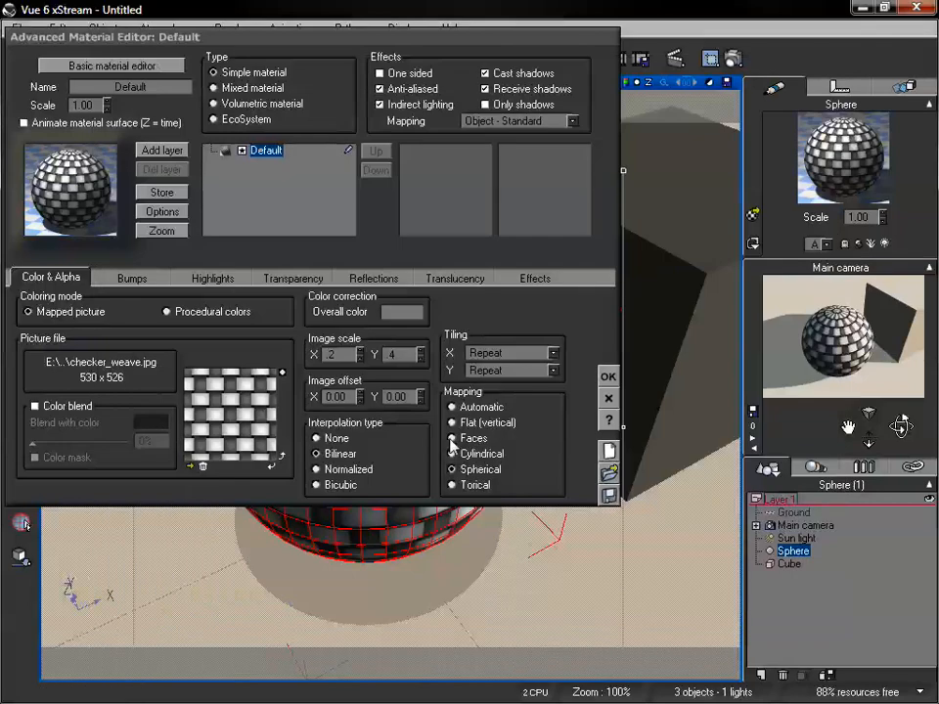
Set the picture mapping of the sphere's material to Faces and render the sphere from closer up
{"action": "left_click", "coordinate": [452, 438]}
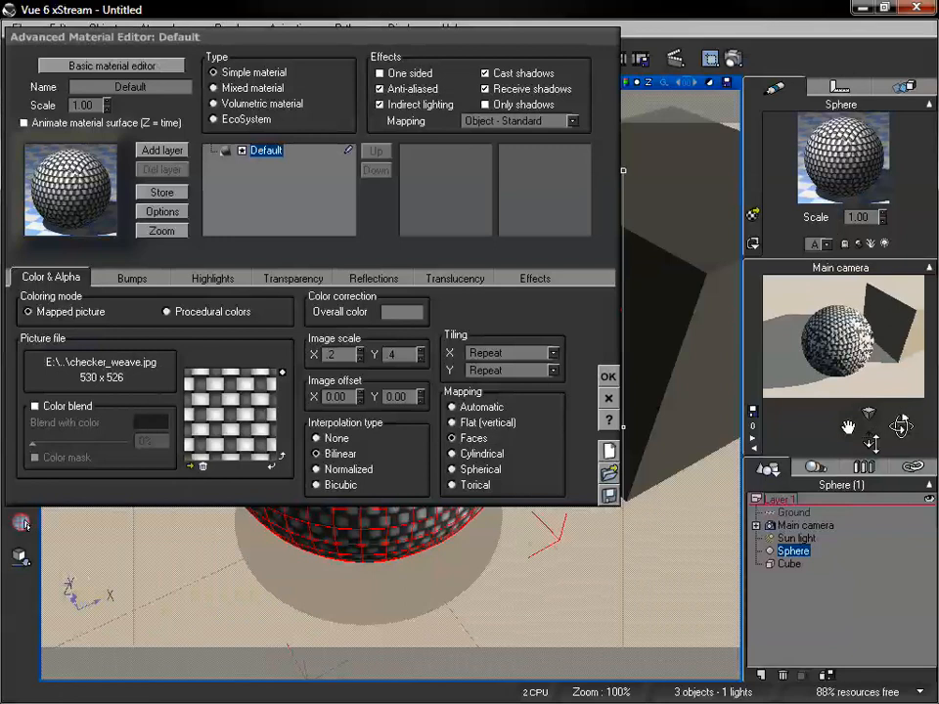
{"action": "left_click_drag", "start_coordinate": [868, 440], "coordinate": [848, 429]}
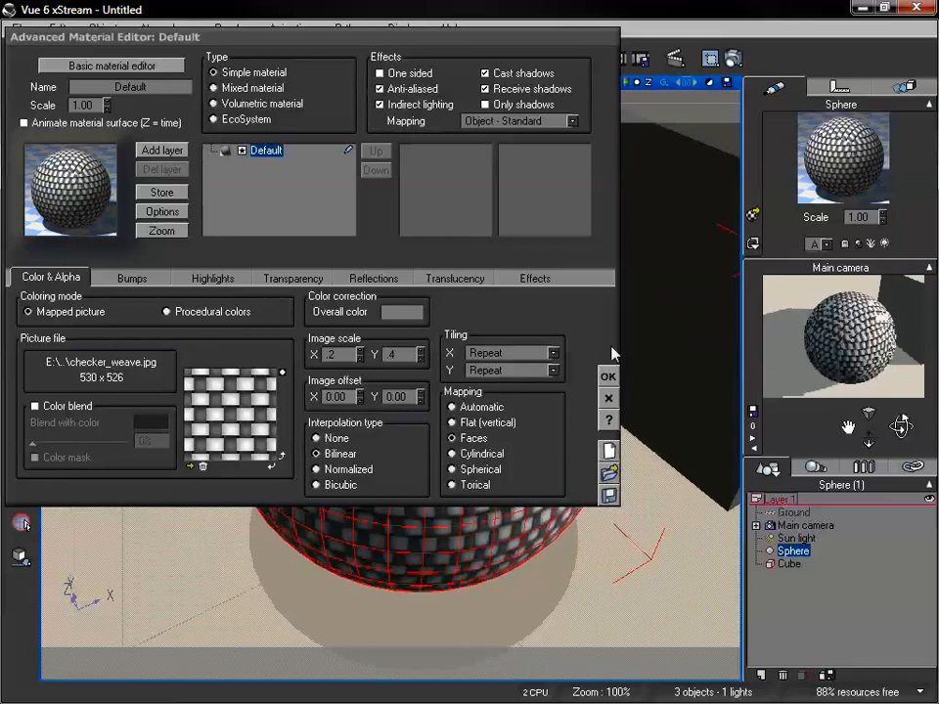
{"action": "left_click", "coordinate": [732, 60]}
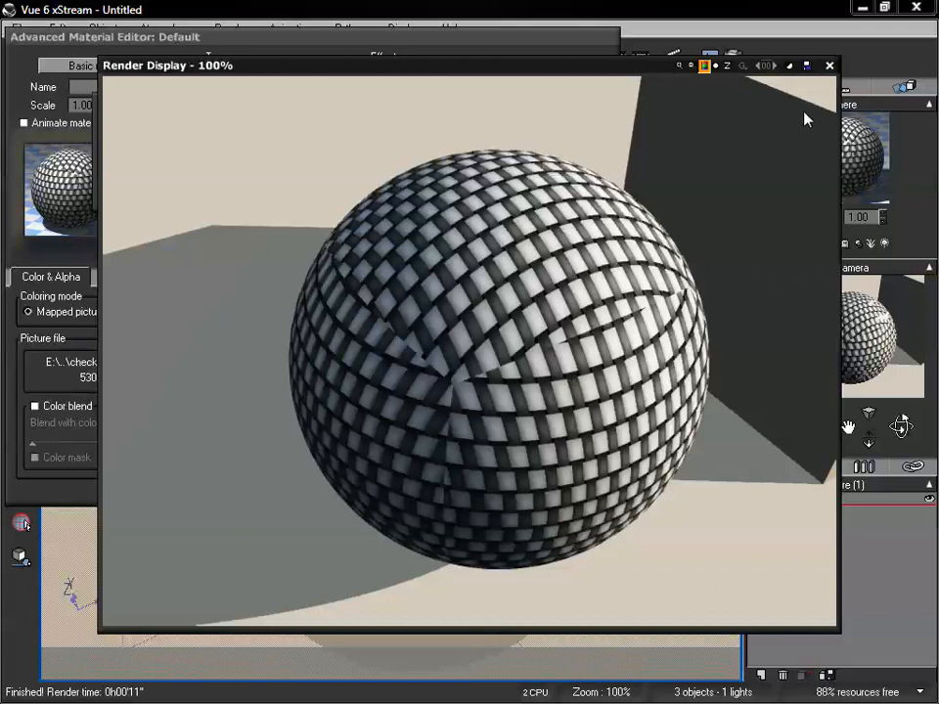
{"action": "left_click", "coordinate": [829, 65]}
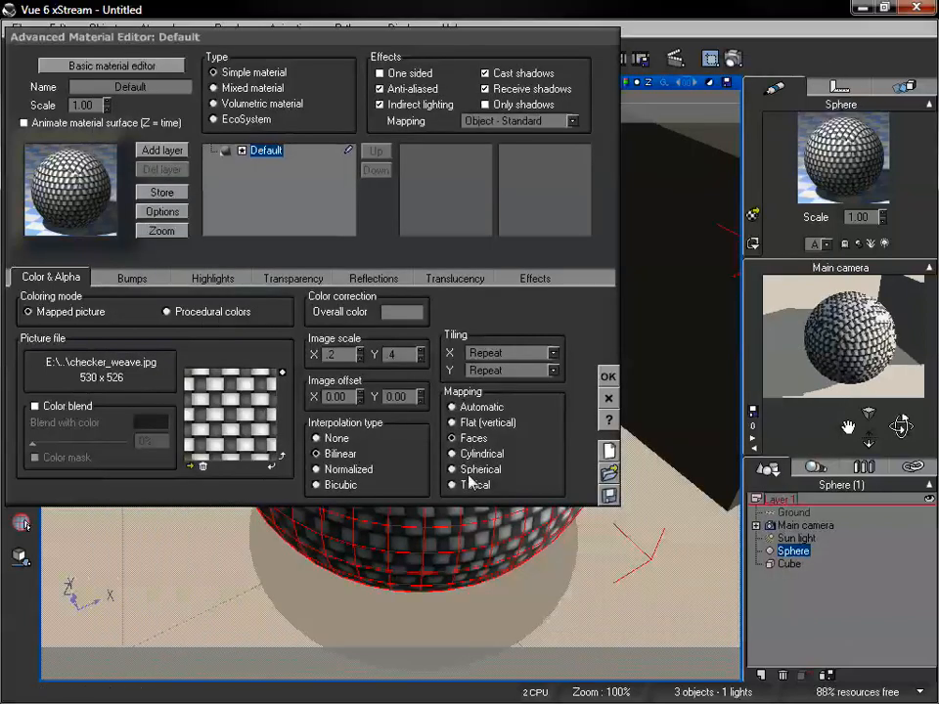
Accept the sphere's material, delete the sphere, and centre the main camera on the cube
{"action": "left_click", "coordinate": [608, 376]}
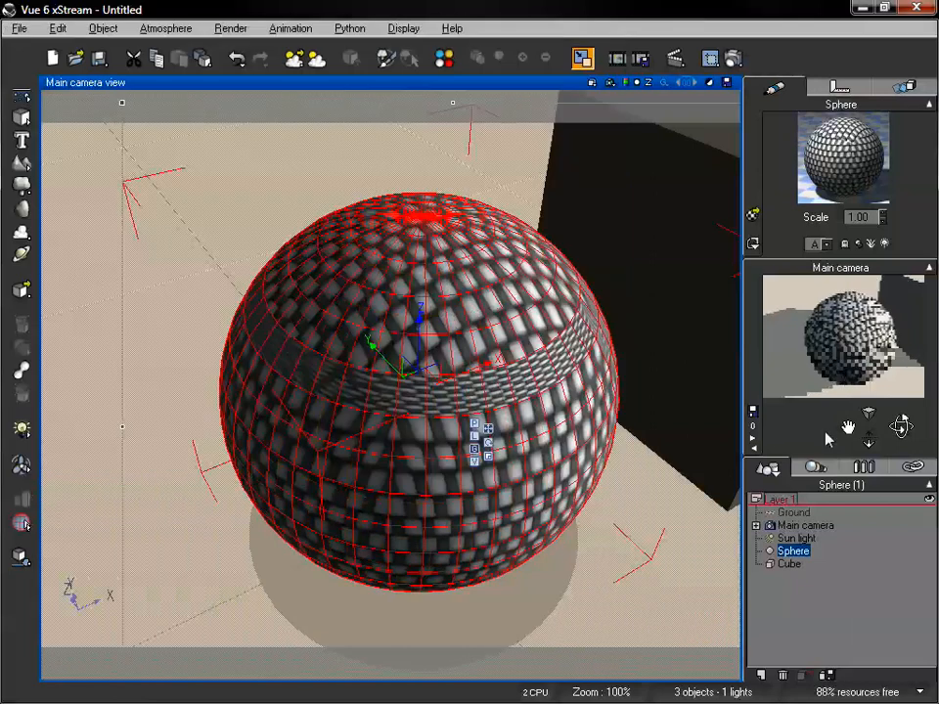
{"action": "left_click_drag", "start_coordinate": [869, 442], "coordinate": [869, 492]}
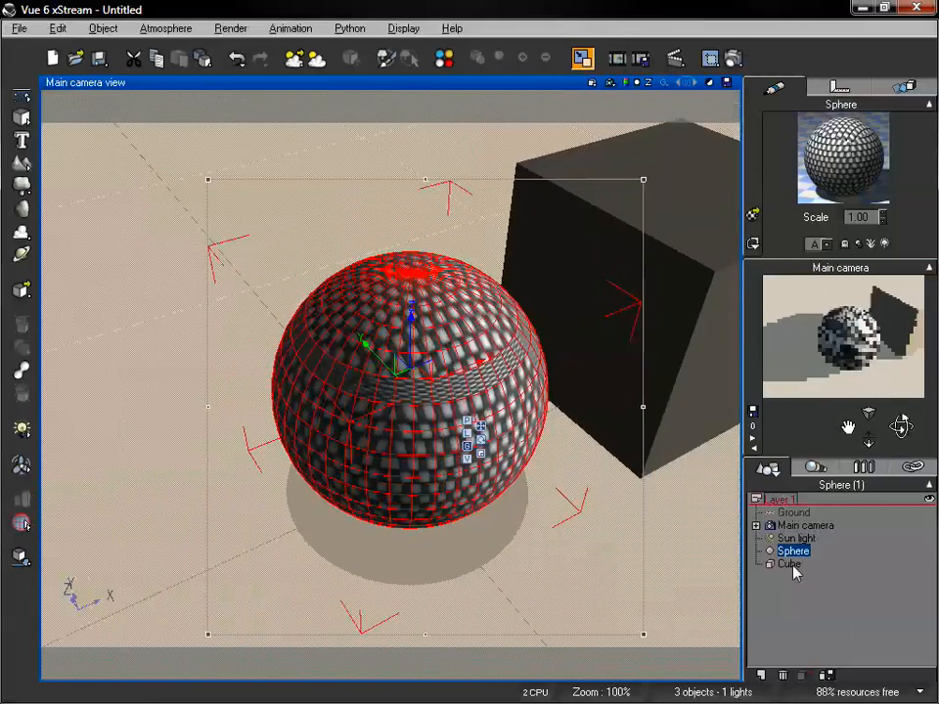
{"action": "key", "text": "Delete"}
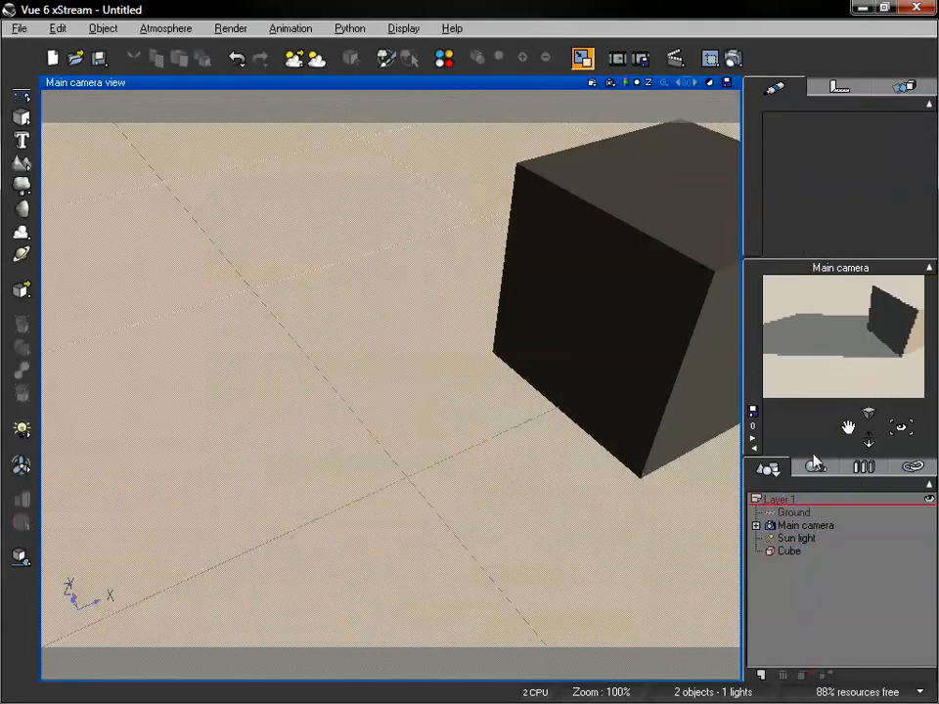
{"action": "left_click_drag", "start_coordinate": [850, 423], "coordinate": [423, 211]}
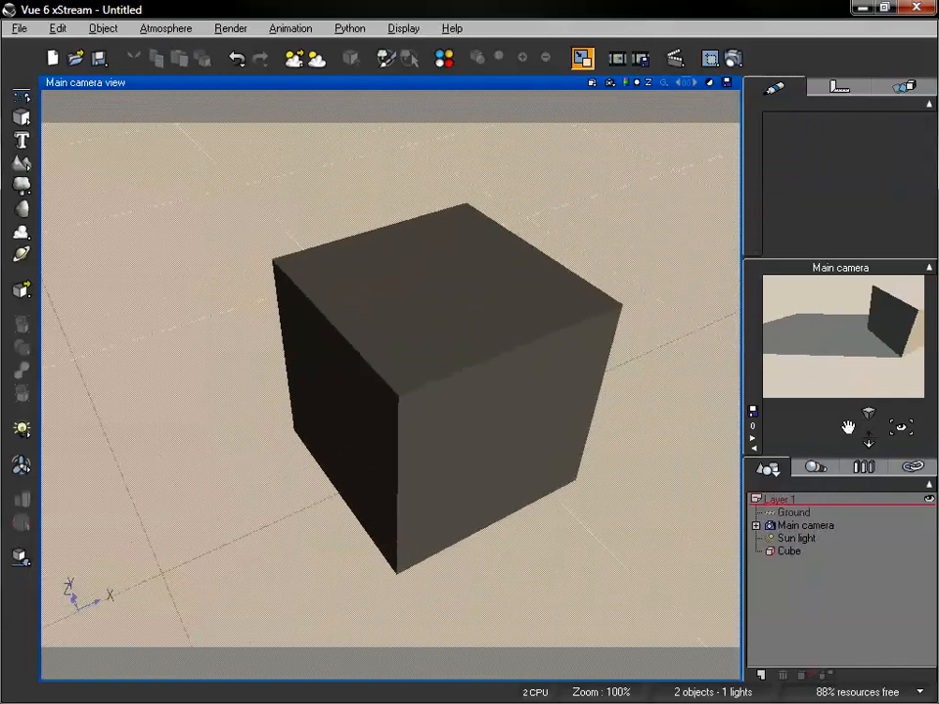
{"action": "left_click_drag", "start_coordinate": [901, 428], "coordinate": [818, 428]}
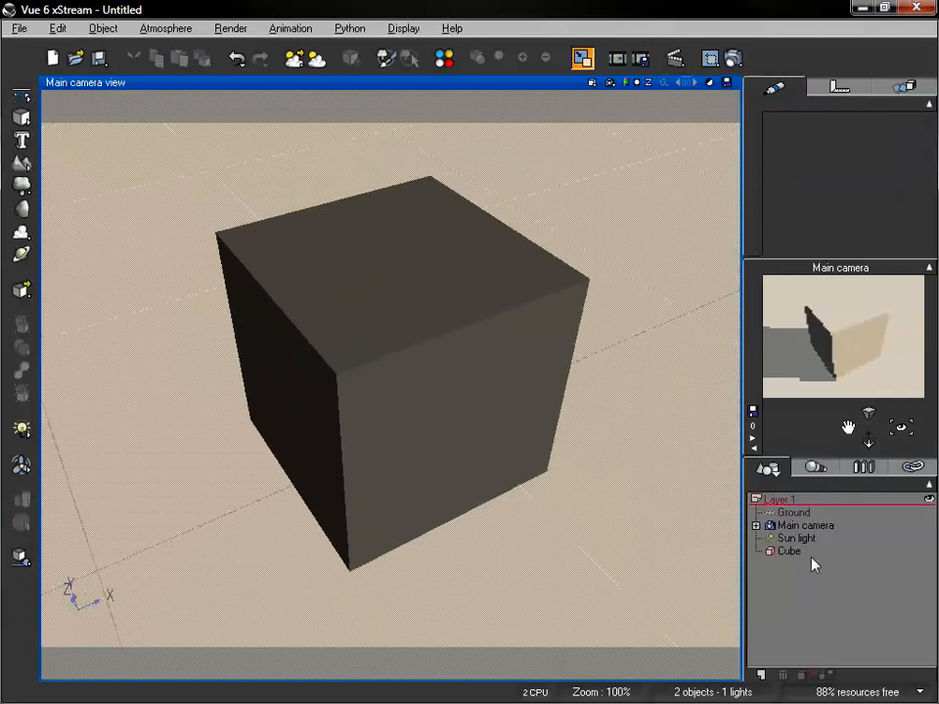
Open the cube's material for editing and colour it with the mapped picture checker_weave
{"action": "left_click", "coordinate": [790, 551]}
{"action": "double_click", "coordinate": [839, 168]}
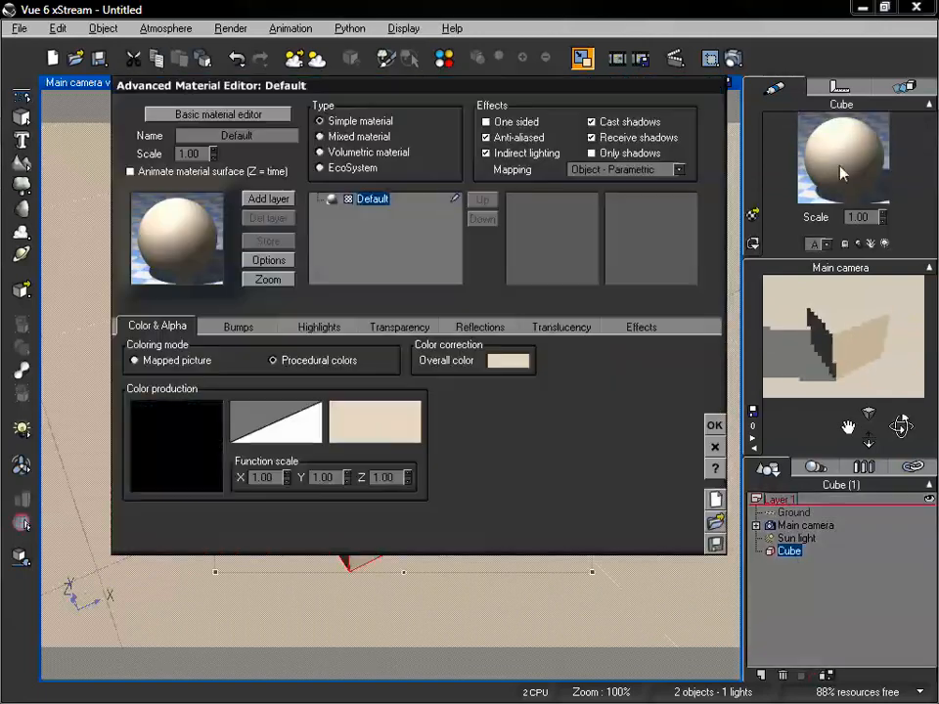
{"action": "left_click", "coordinate": [168, 368]}
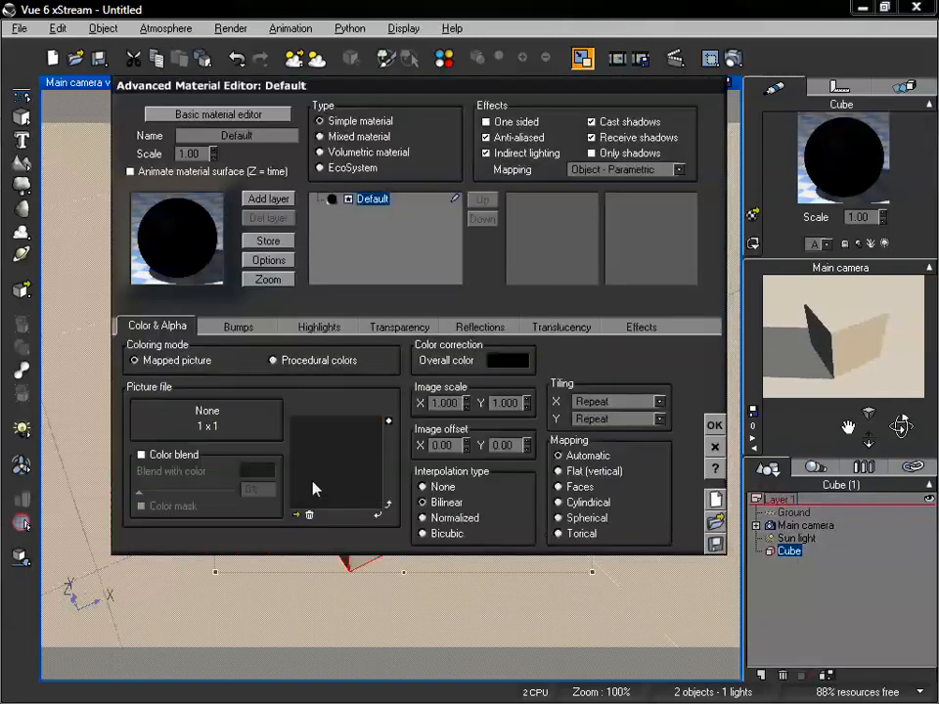
{"action": "left_click", "coordinate": [294, 514]}
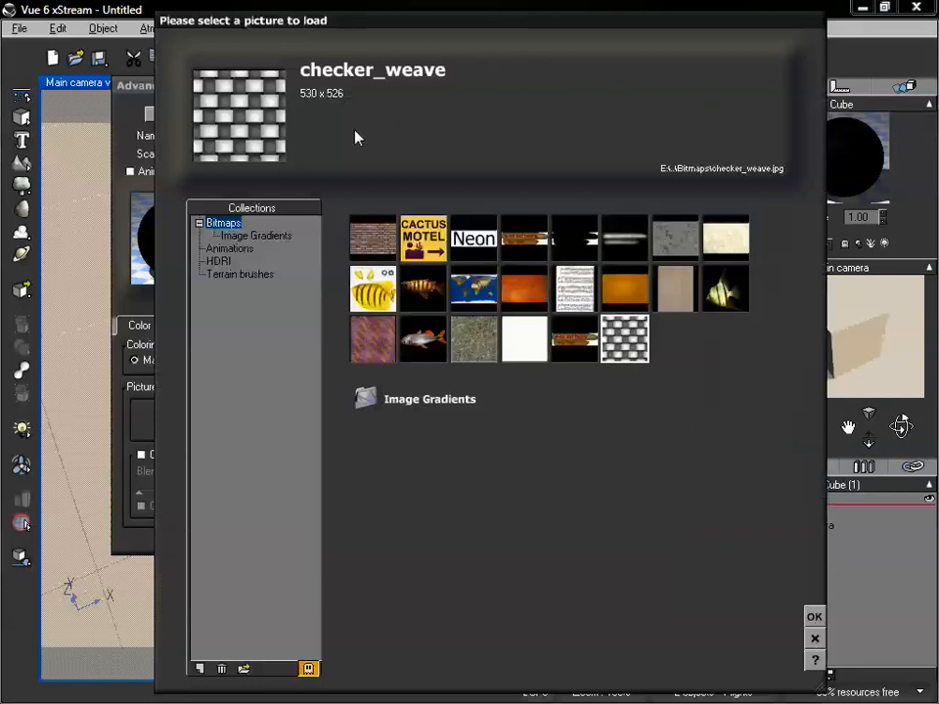
{"action": "left_click", "coordinate": [814, 616]}
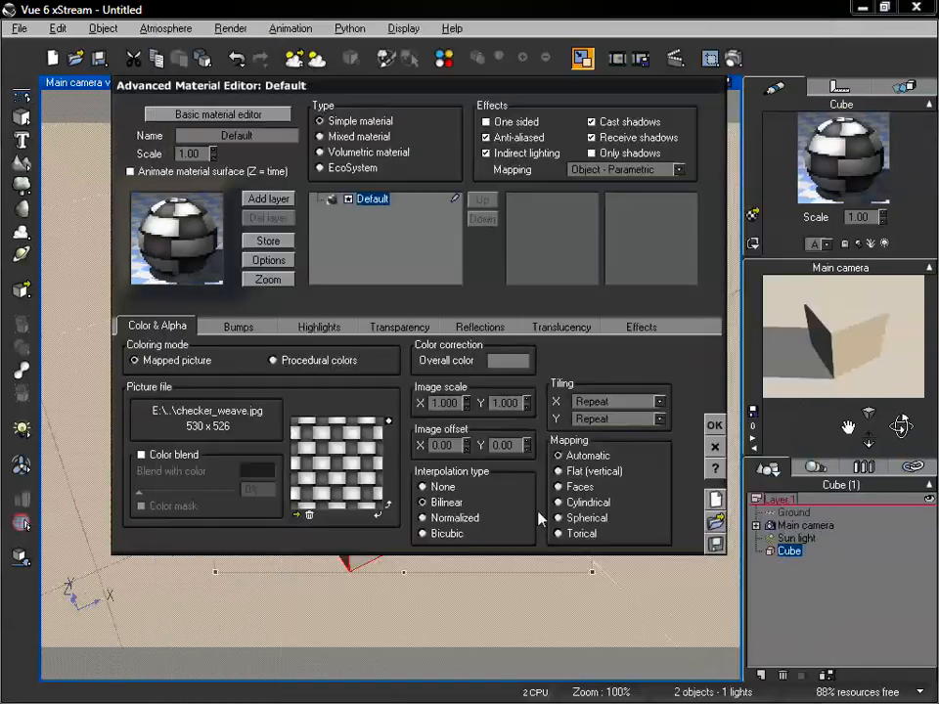
Set the image scale of the cube's picture to 0.5 in X and Y
{"action": "double_click", "coordinate": [446, 405]}
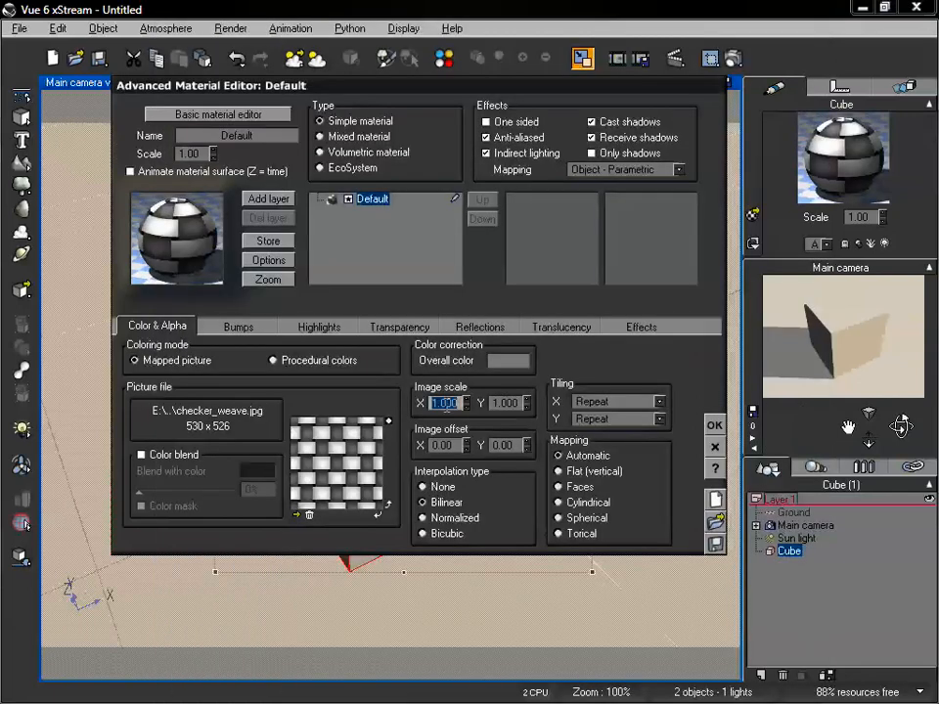
{"action": "type", "text": ".5"}
{"action": "key", "text": "Tab"}
{"action": "type", "text": ".5"}
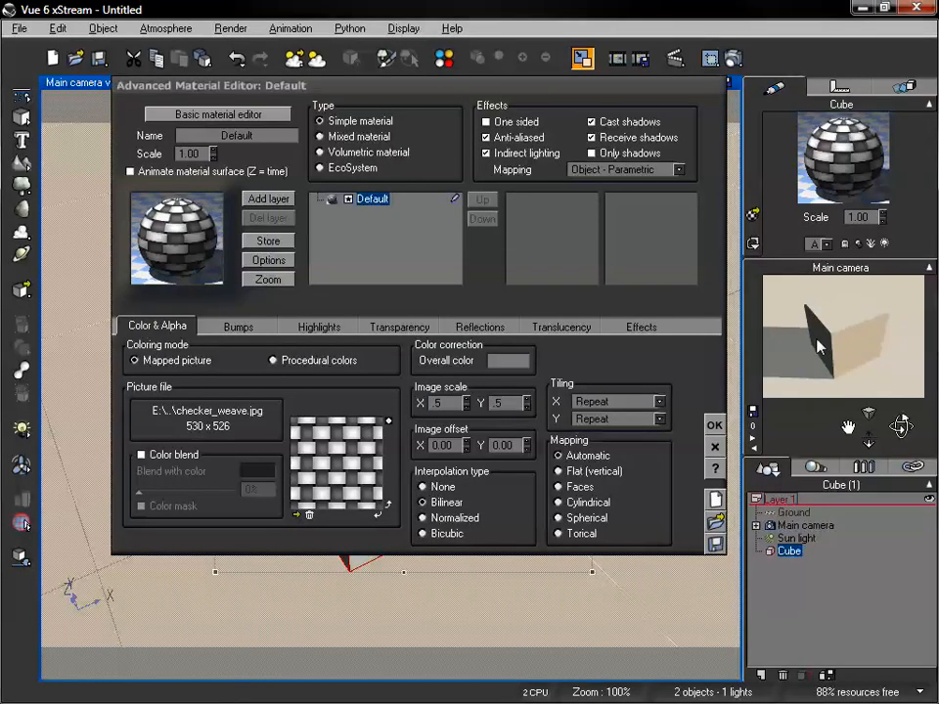
Set the picture mapping of the cube's material to Faces and inspect the cube's sides close up
{"action": "left_click_drag", "start_coordinate": [566, 96], "coordinate": [498, 114]}
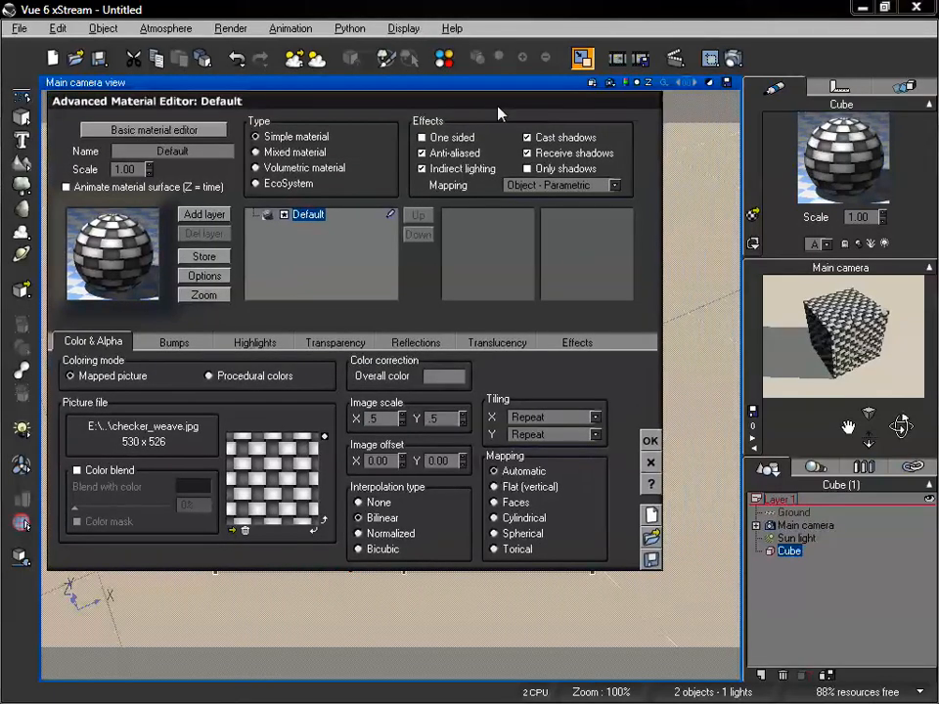
{"action": "left_click", "coordinate": [495, 503]}
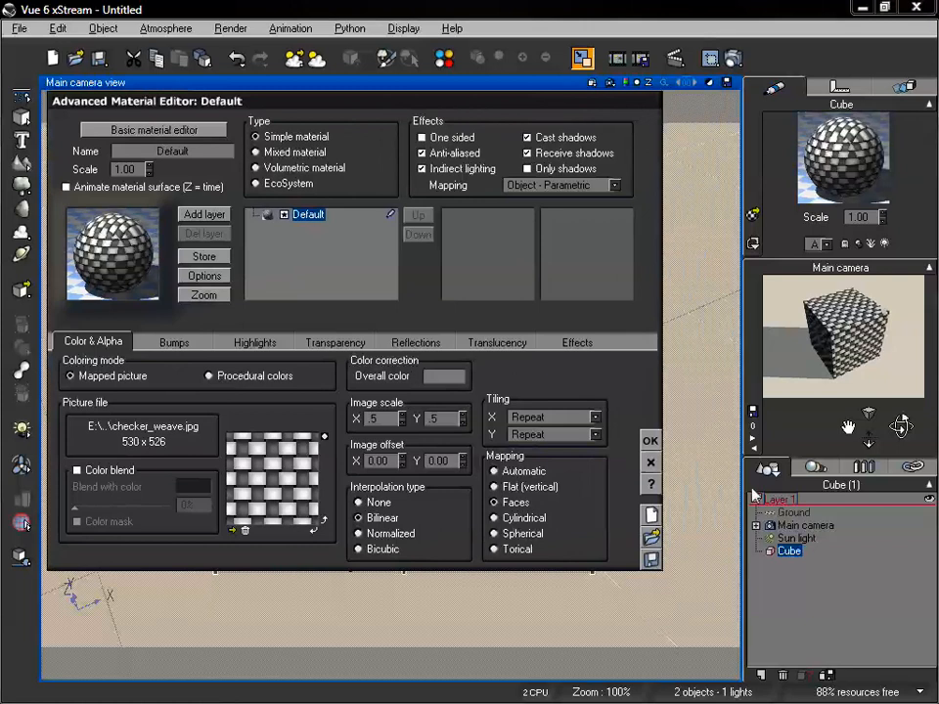
{"action": "left_click_drag", "start_coordinate": [868, 440], "coordinate": [861, 433]}
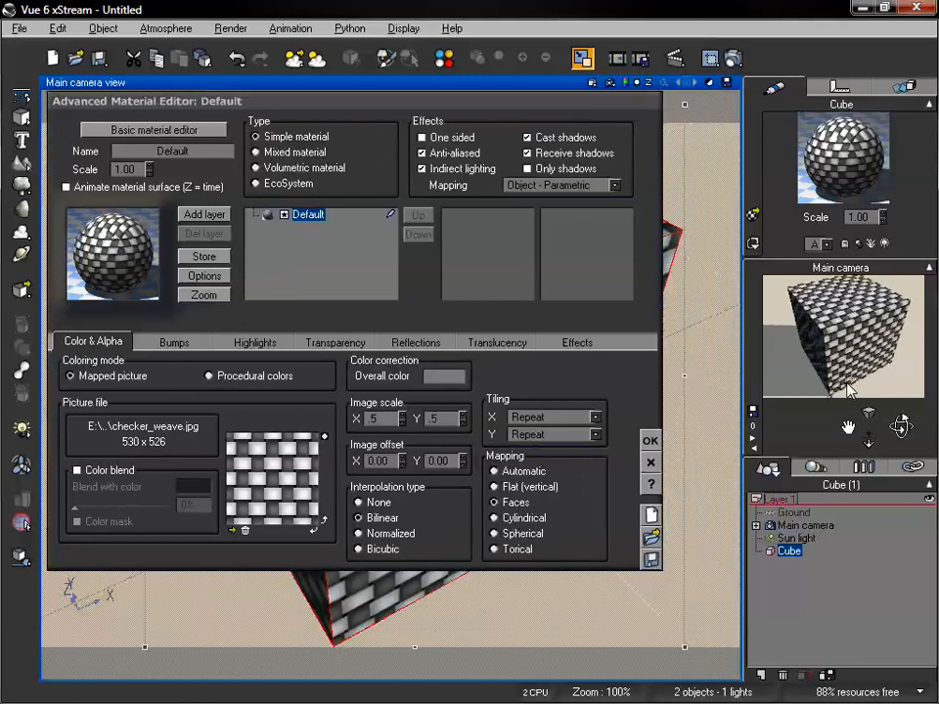
{"action": "left_click_drag", "start_coordinate": [900, 425], "coordinate": [896, 420]}
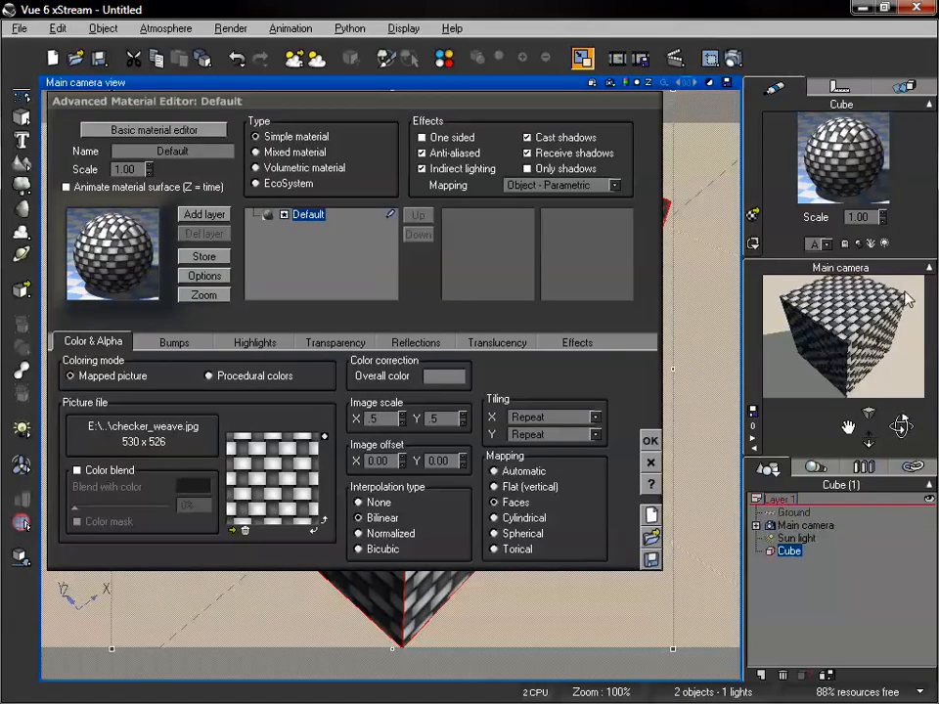
Render the cube with Faces mapping from an angle showing its upper face and two sides, then close the render
{"action": "left_click_drag", "start_coordinate": [900, 425], "coordinate": [897, 422]}
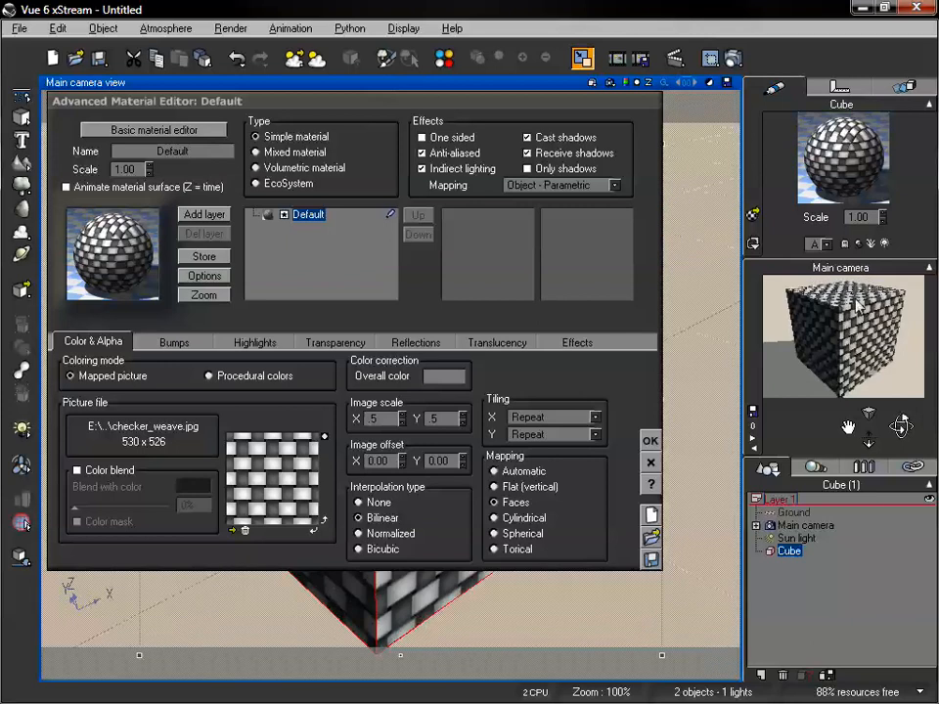
{"action": "left_click_drag", "start_coordinate": [897, 425], "coordinate": [901, 424]}
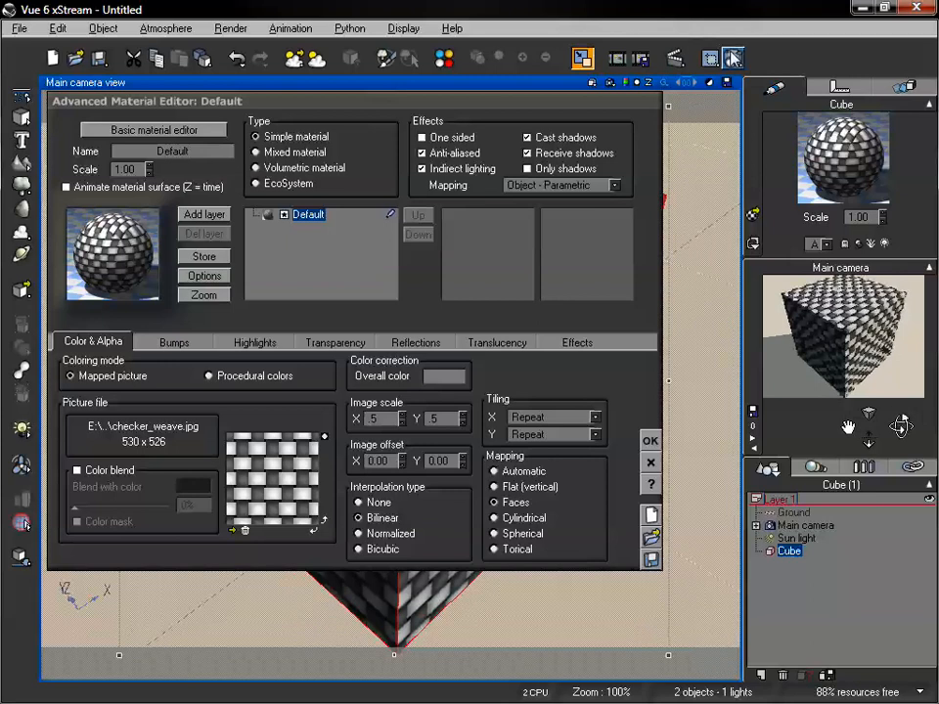
{"action": "left_click", "coordinate": [23, 524]}
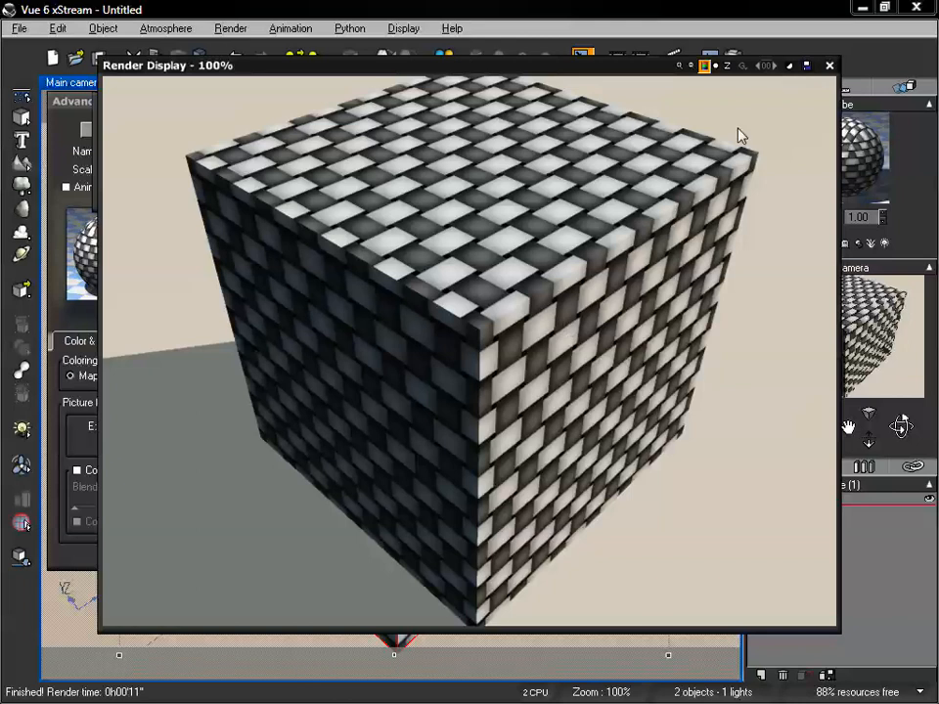
{"action": "left_click", "coordinate": [830, 67]}
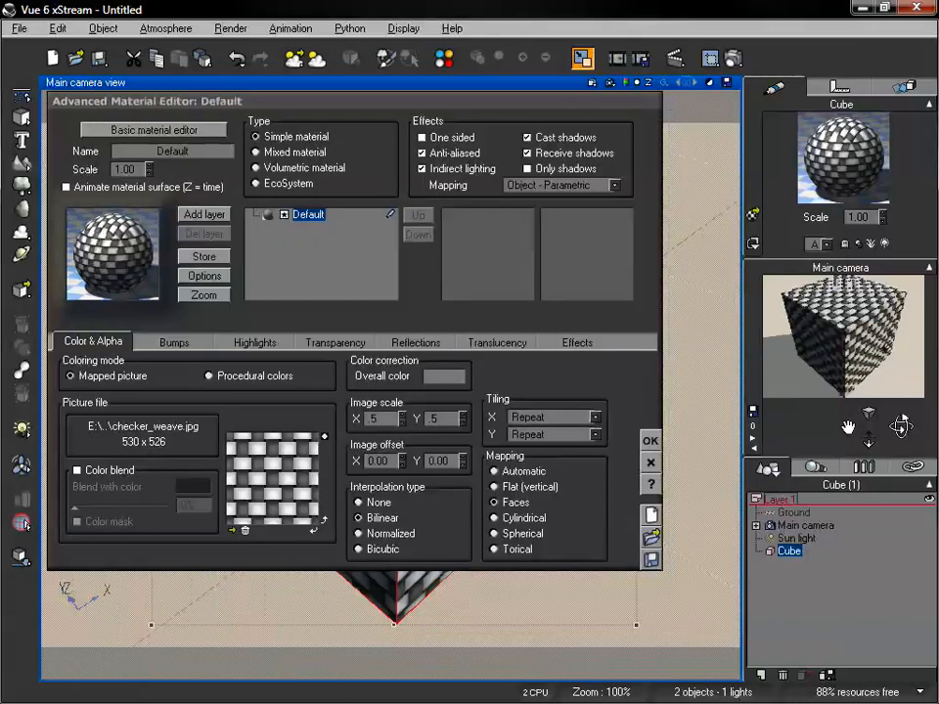
Set the cube's picture mapping to Flat (vertical), render the main camera view to check the sides, and close the render
{"action": "left_click_drag", "start_coordinate": [868, 439], "coordinate": [917, 426]}
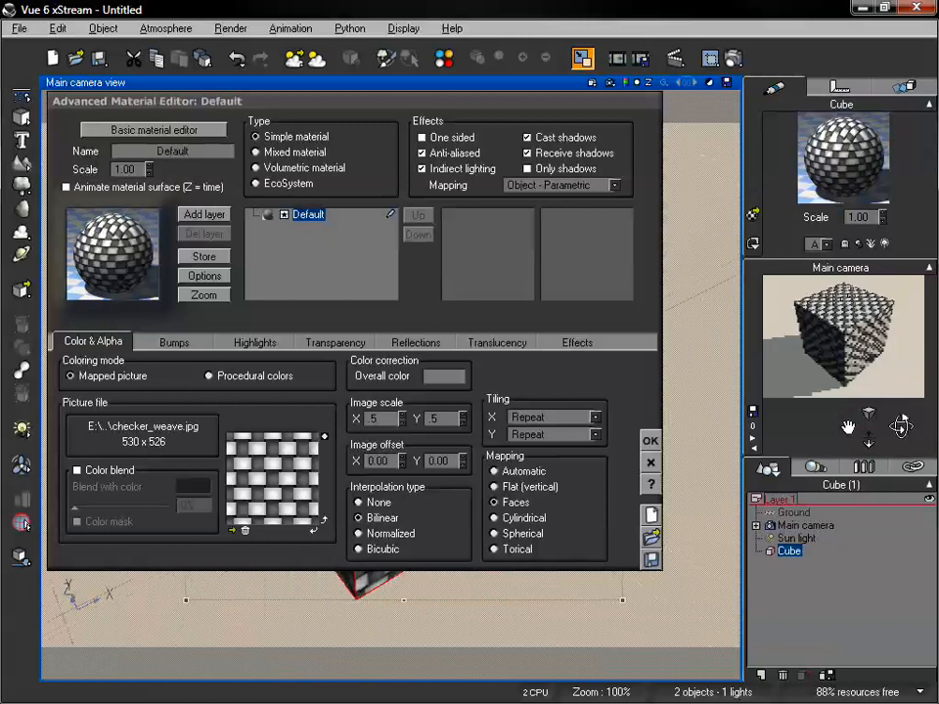
{"action": "left_click", "coordinate": [495, 486]}
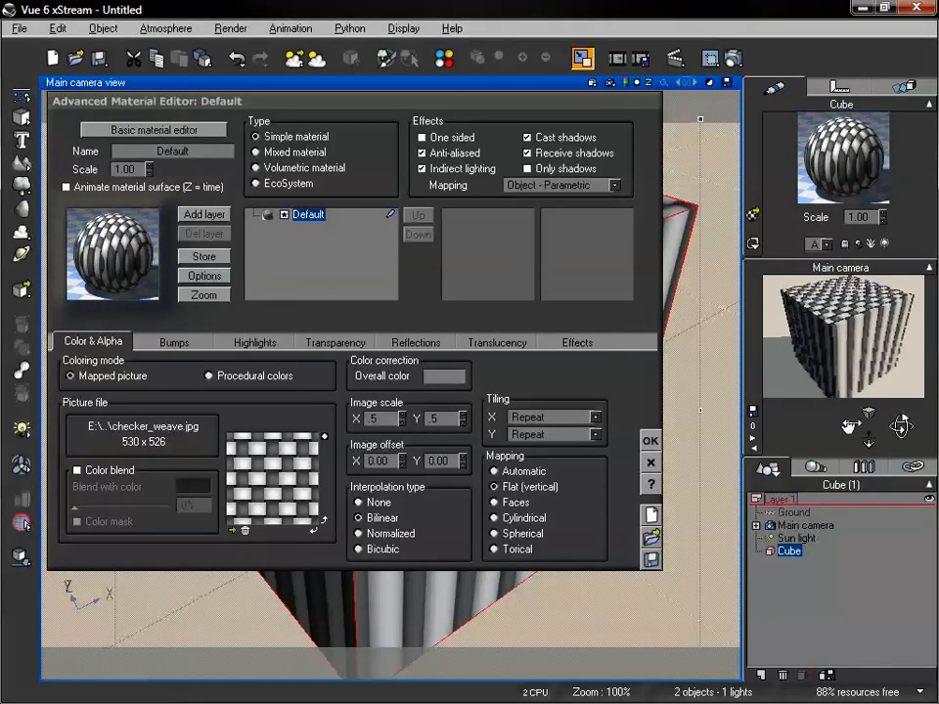
{"action": "left_click_drag", "start_coordinate": [868, 443], "coordinate": [868, 456]}
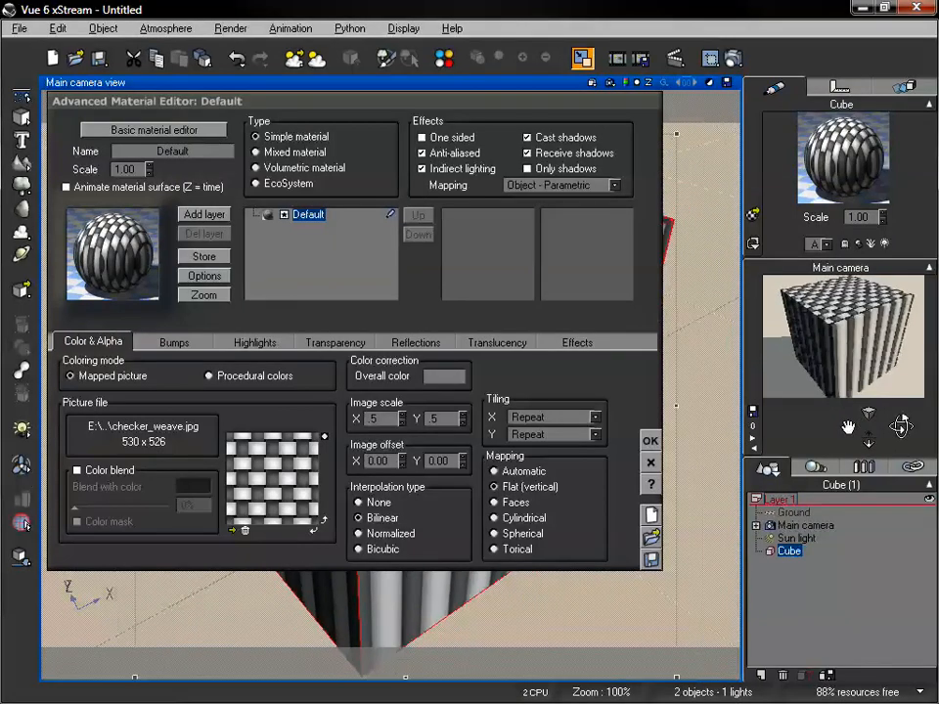
{"action": "left_click", "coordinate": [732, 59]}
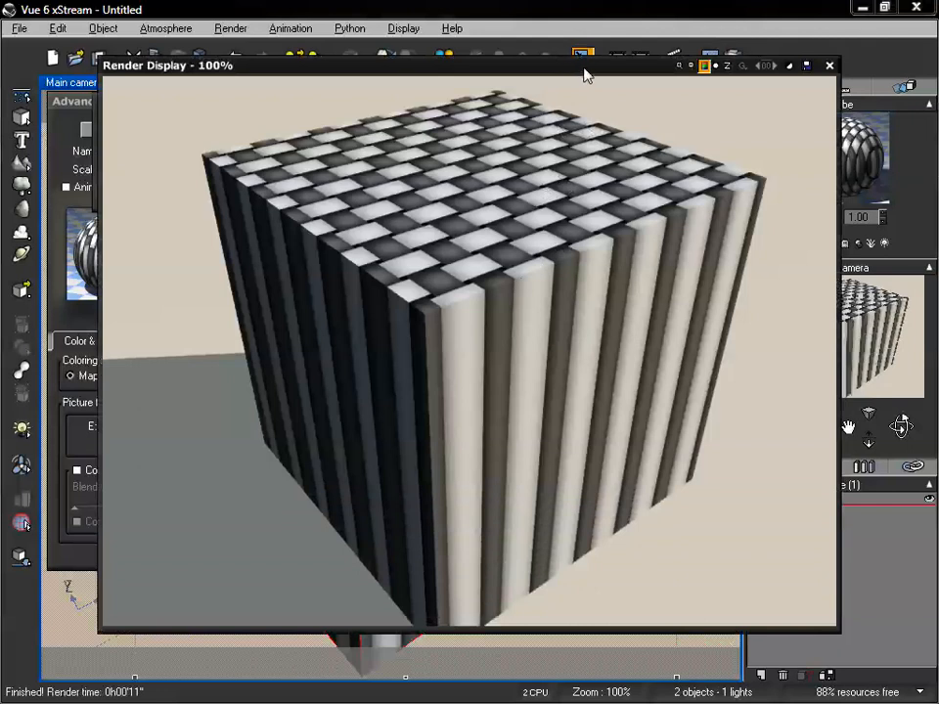
{"action": "left_click_drag", "start_coordinate": [584, 70], "coordinate": [555, 69]}
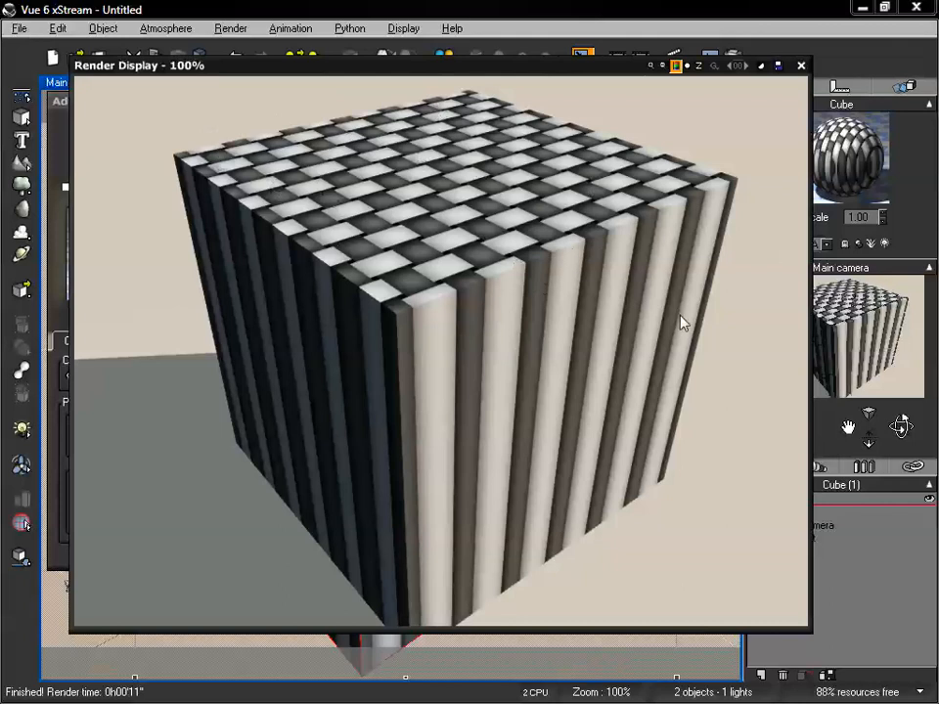
{"action": "left_click", "coordinate": [800, 66]}
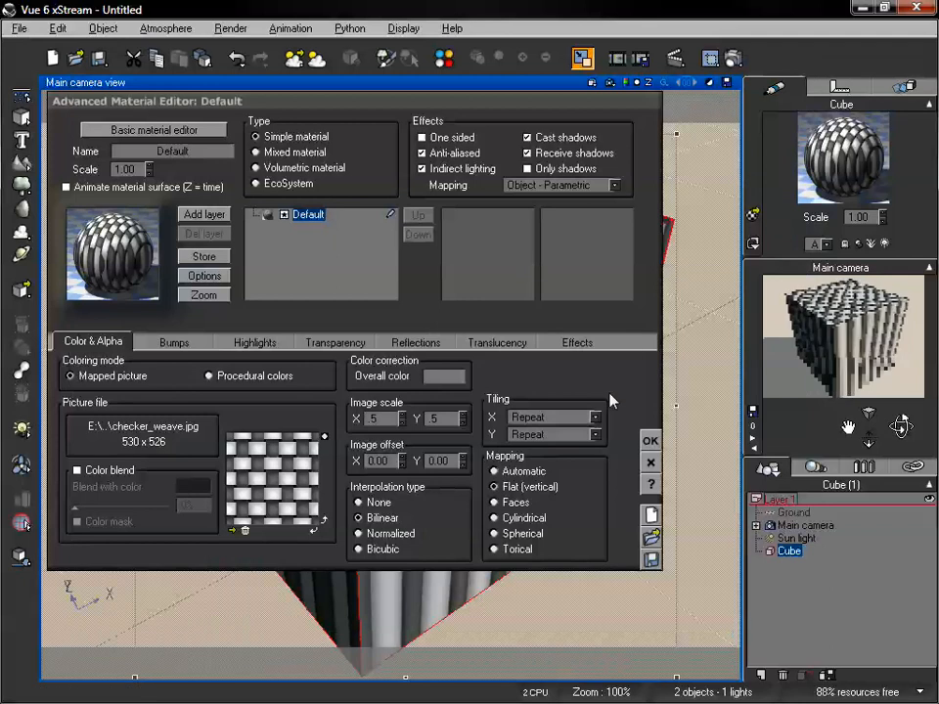
Set the cube's picture mapping to Cylindrical with an X image scale of 0.1 and inspect its sides and upper face
{"action": "left_click", "coordinate": [496, 517]}
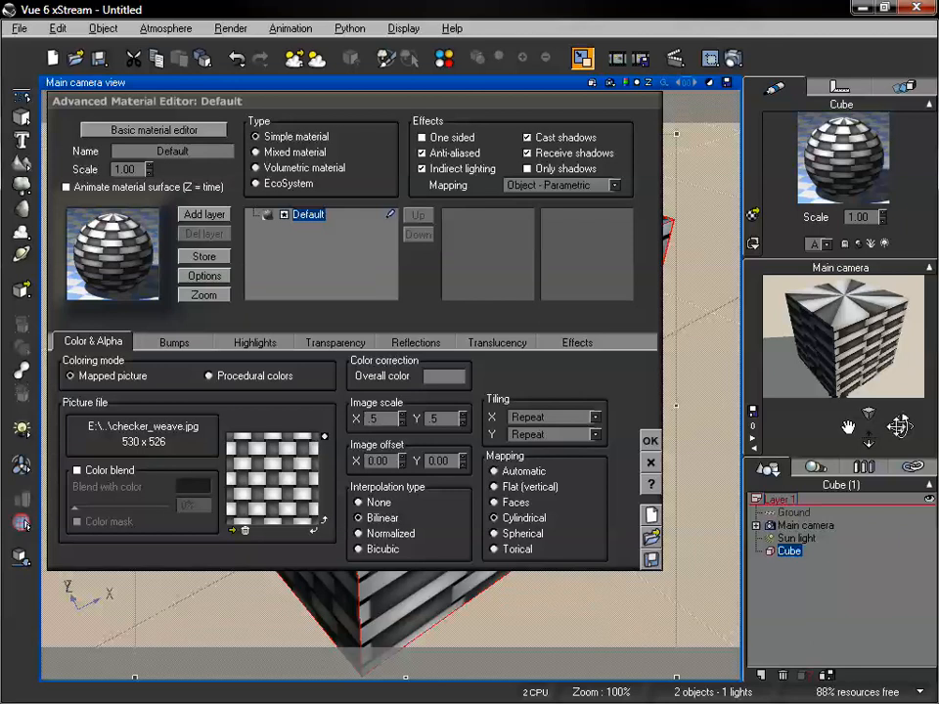
{"action": "left_click_drag", "start_coordinate": [900, 427], "coordinate": [477, 405]}
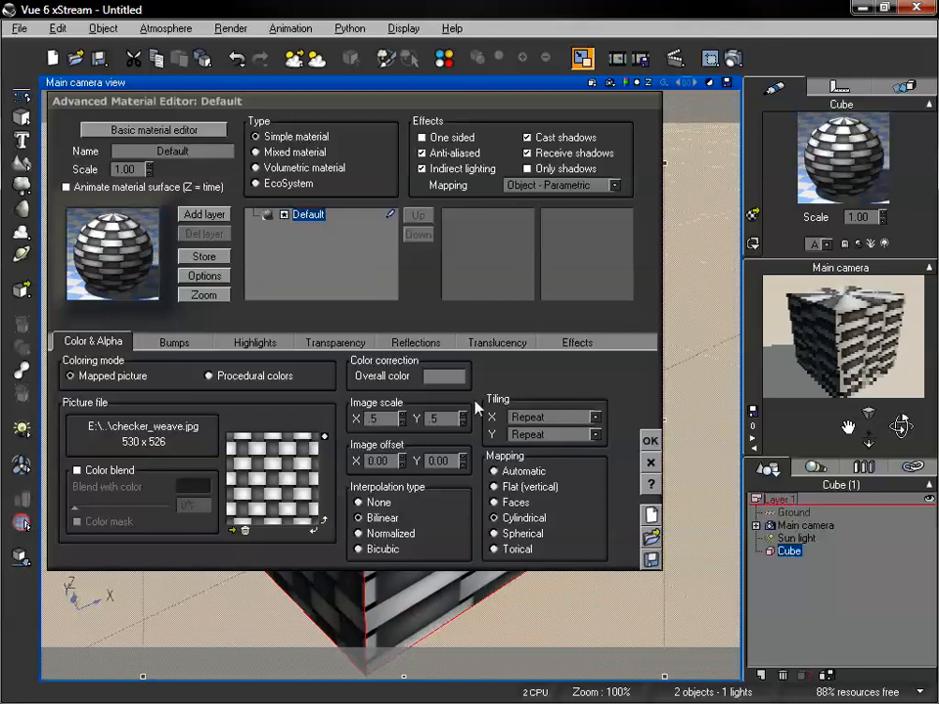
{"action": "left_click", "coordinate": [368, 420]}
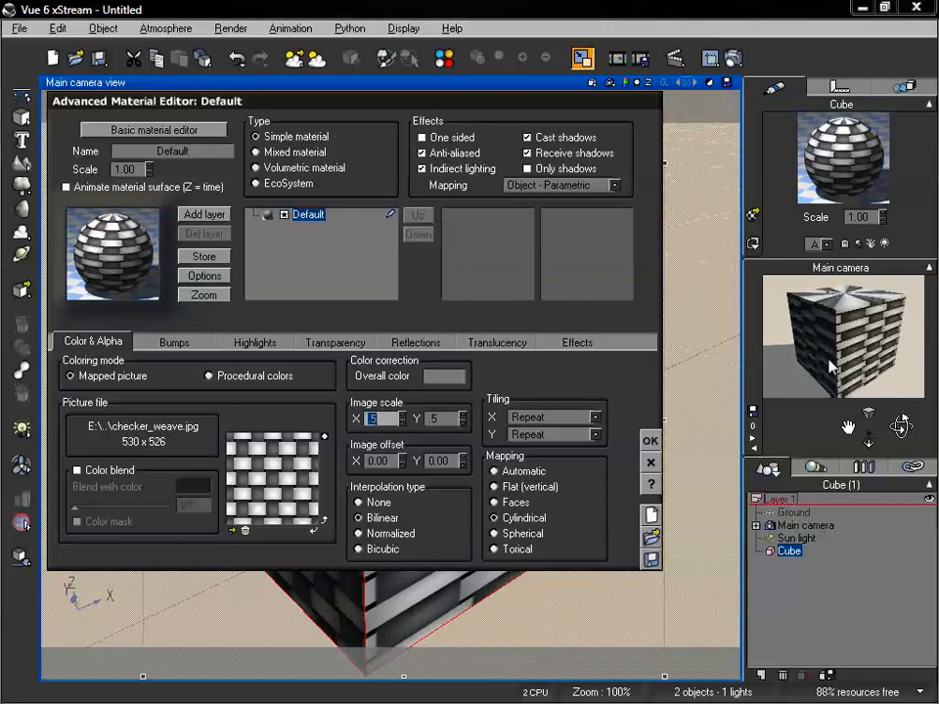
{"action": "type", "text": "1"}
{"action": "key", "text": "Return"}
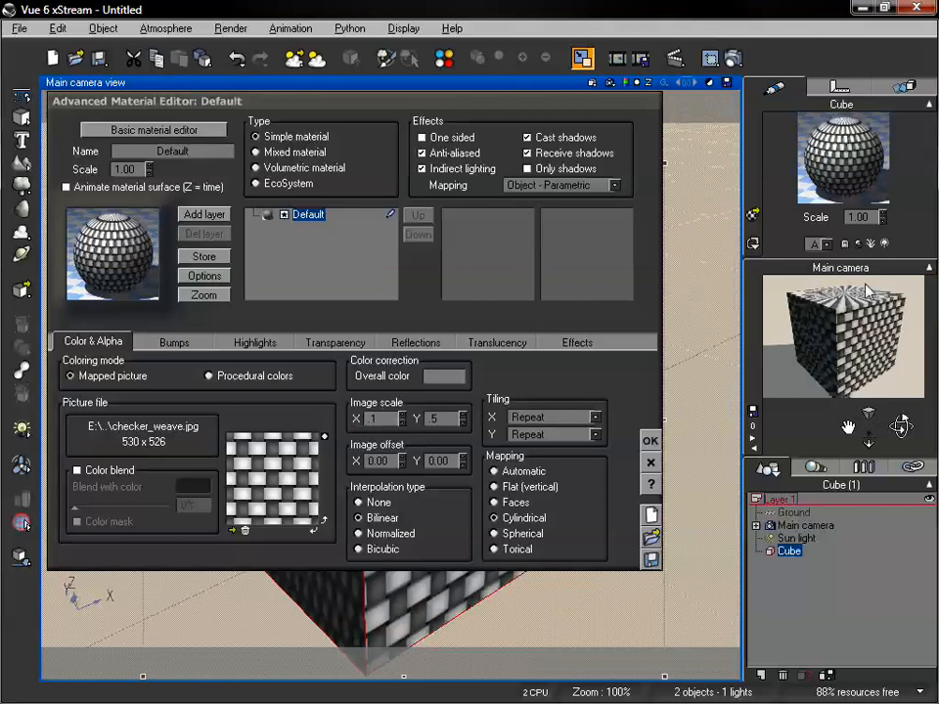
{"action": "left_click_drag", "start_coordinate": [899, 427], "coordinate": [847, 427]}
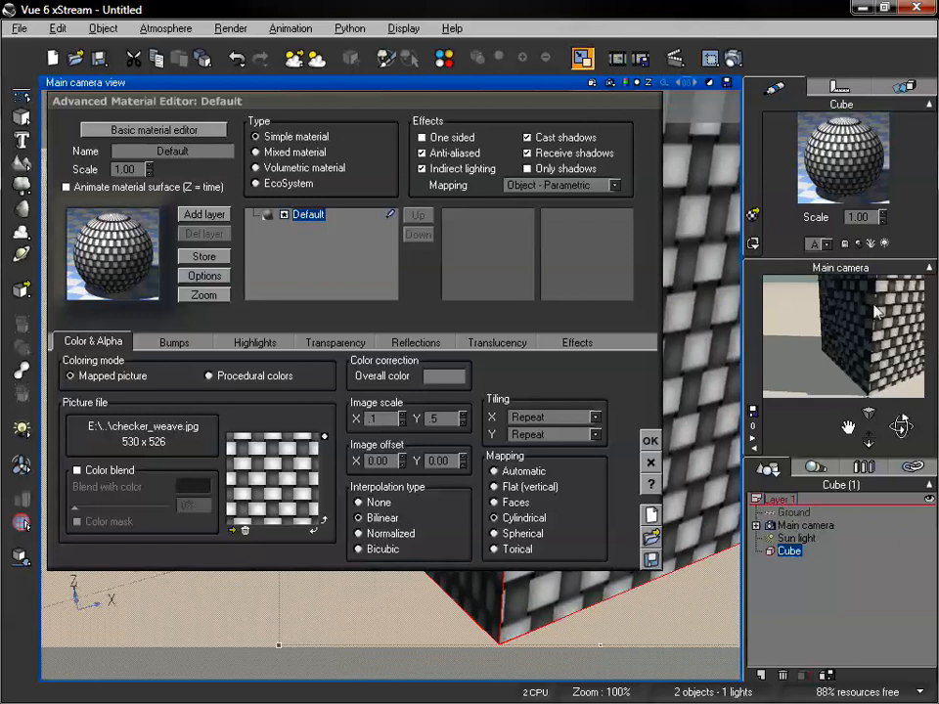
{"action": "left_click_drag", "start_coordinate": [900, 424], "coordinate": [890, 416]}
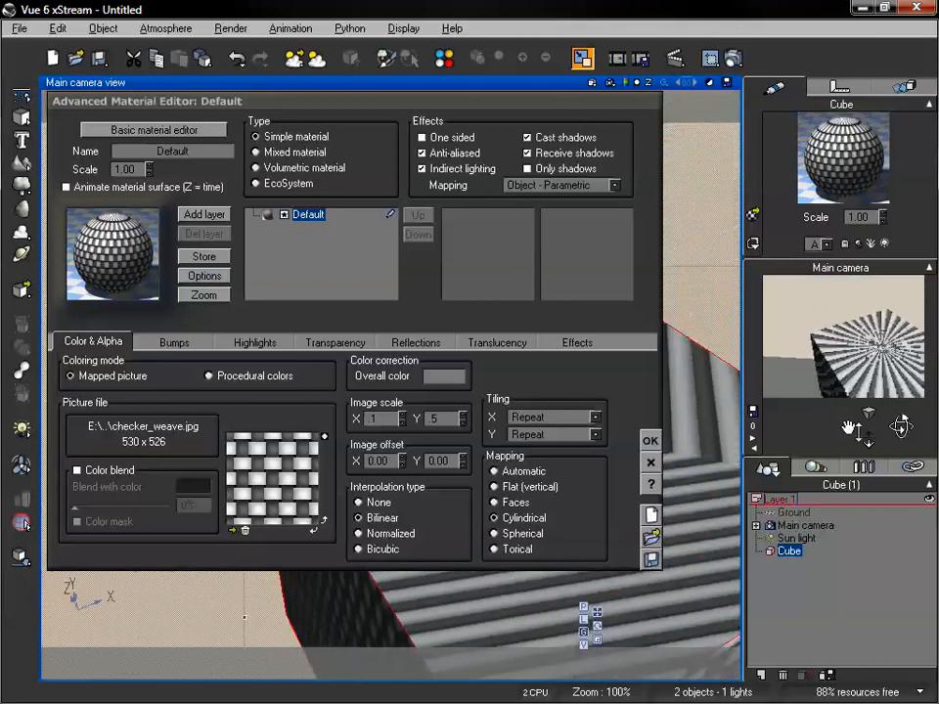
{"action": "left_click_drag", "start_coordinate": [901, 424], "coordinate": [901, 424]}
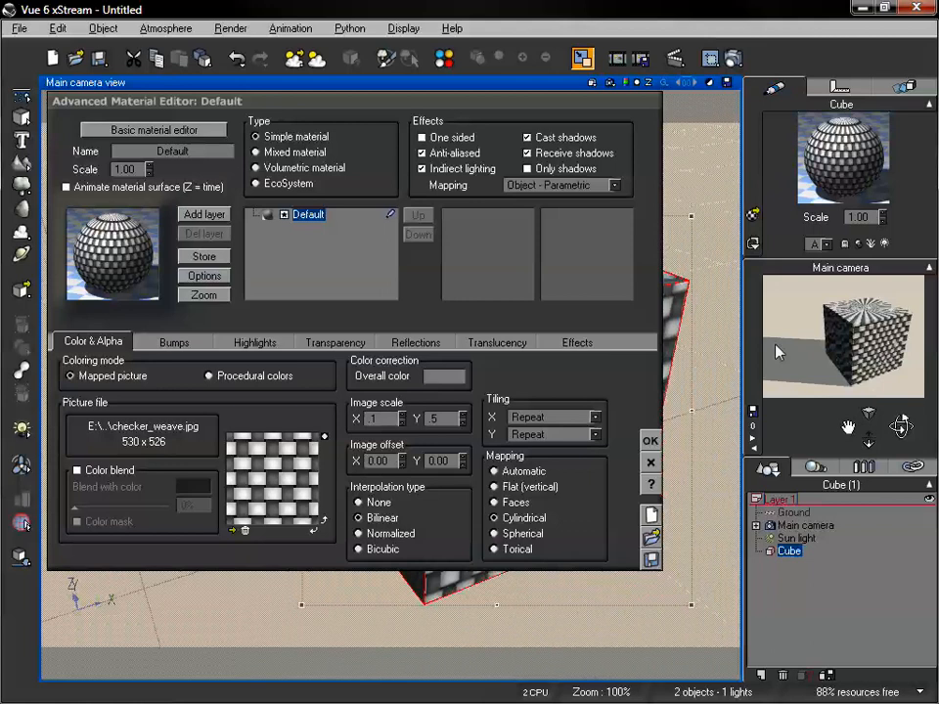
Set the X image scale of the cube's picture to 0.5 and its picture mapping to Faces
{"action": "left_click", "coordinate": [613, 185]}
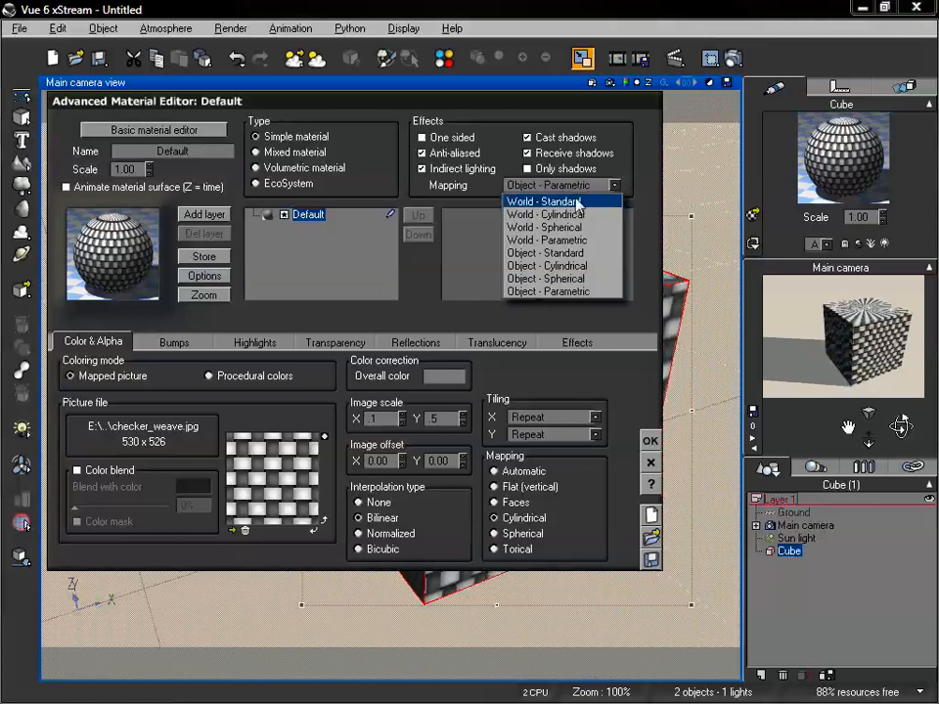
{"action": "left_click", "coordinate": [508, 346]}
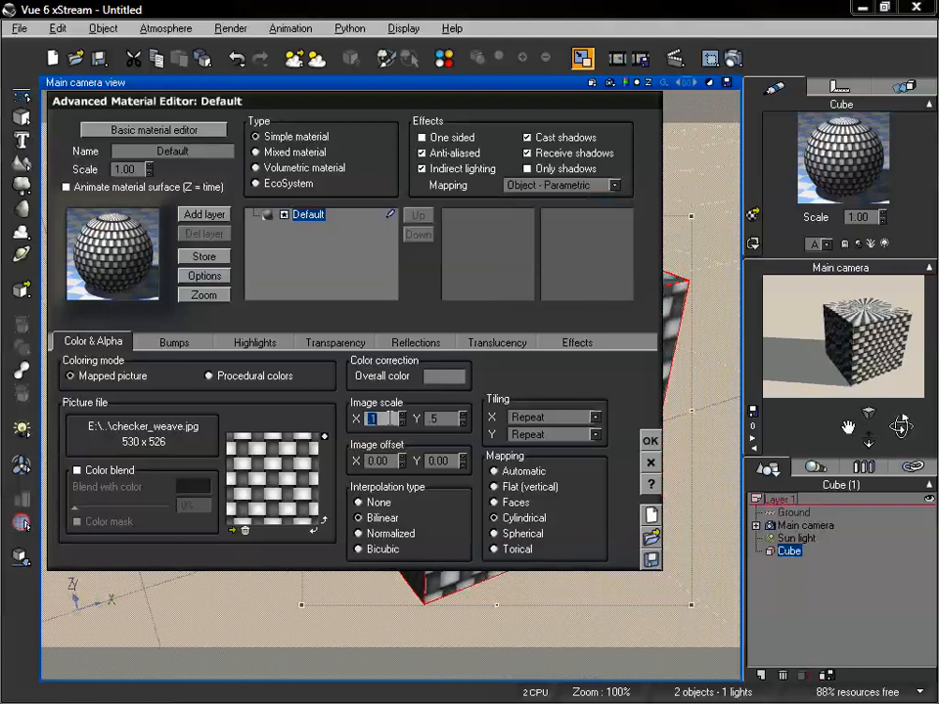
{"action": "key", "text": "Return"}
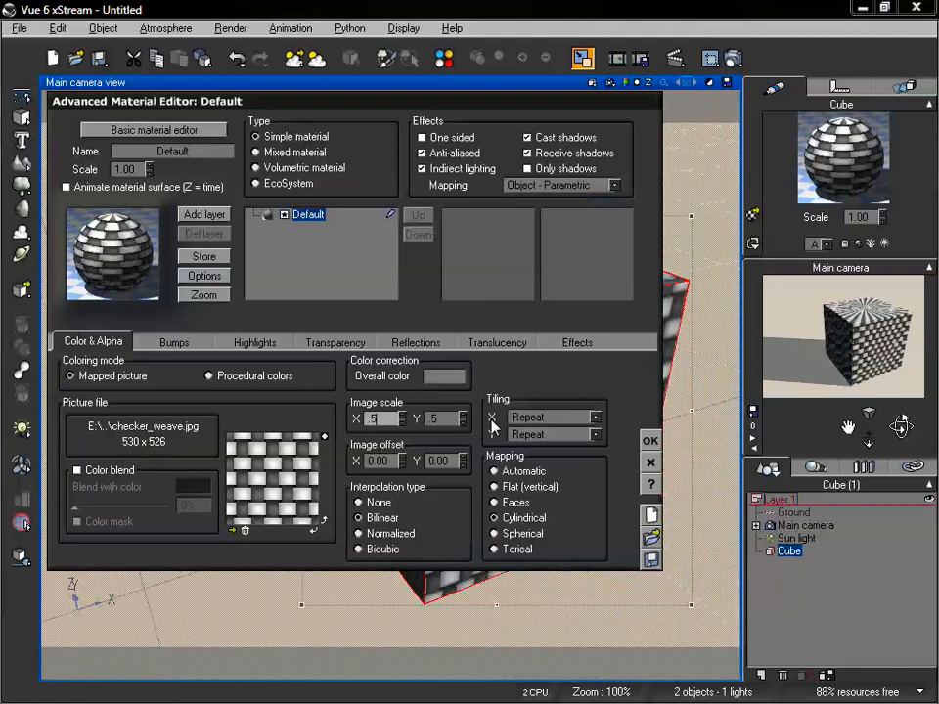
{"action": "left_click_drag", "start_coordinate": [496, 108], "coordinate": [458, 92]}
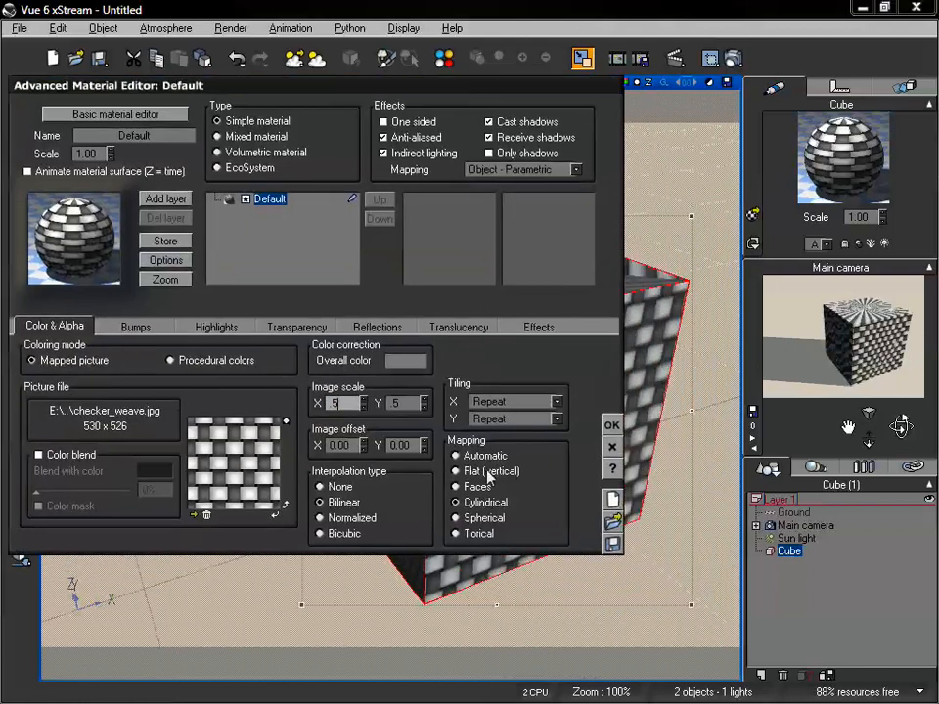
{"action": "left_click", "coordinate": [456, 486]}
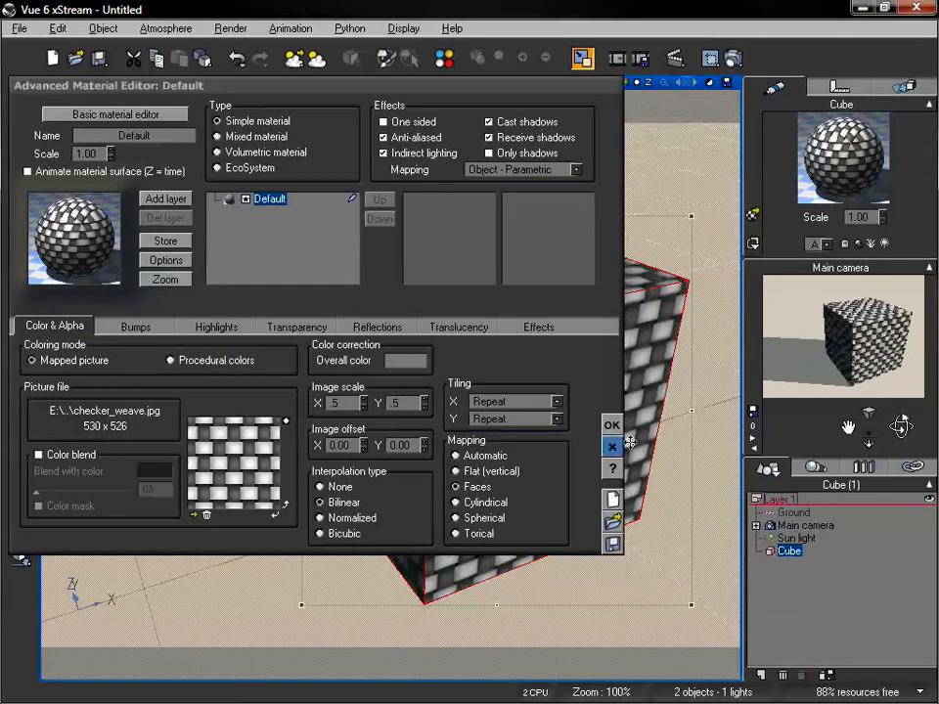
{"action": "left_click_drag", "start_coordinate": [848, 428], "coordinate": [838, 412]}
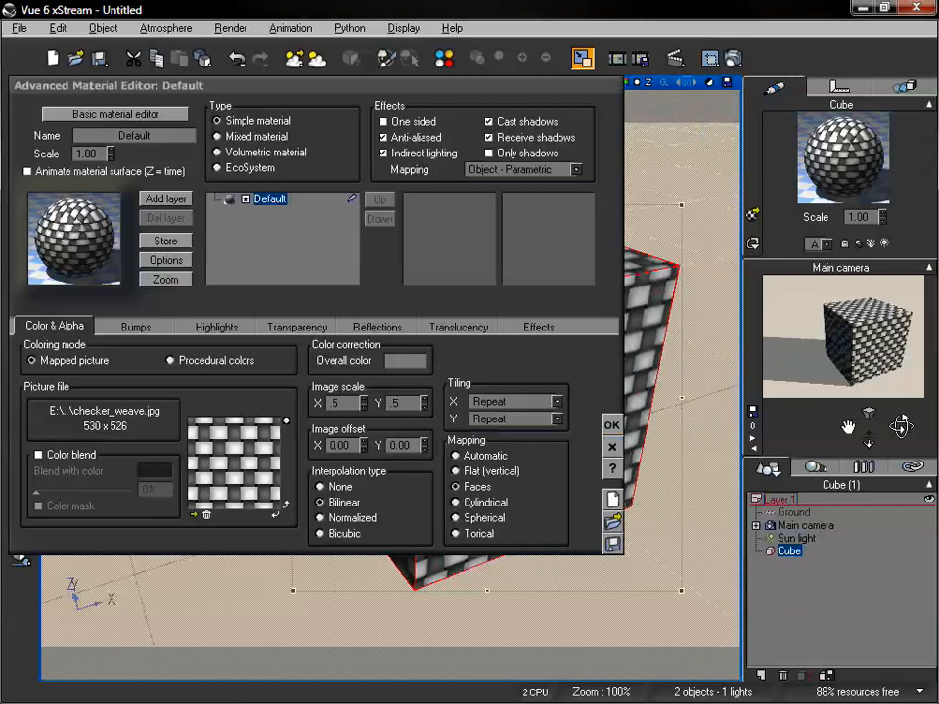
Set the material's overall mapping in the effects settings to Object - Standard, keeping the cube visible beside the editor
{"action": "left_click_drag", "start_coordinate": [497, 101], "coordinate": [368, 79]}
{"action": "left_click", "coordinate": [427, 136]}
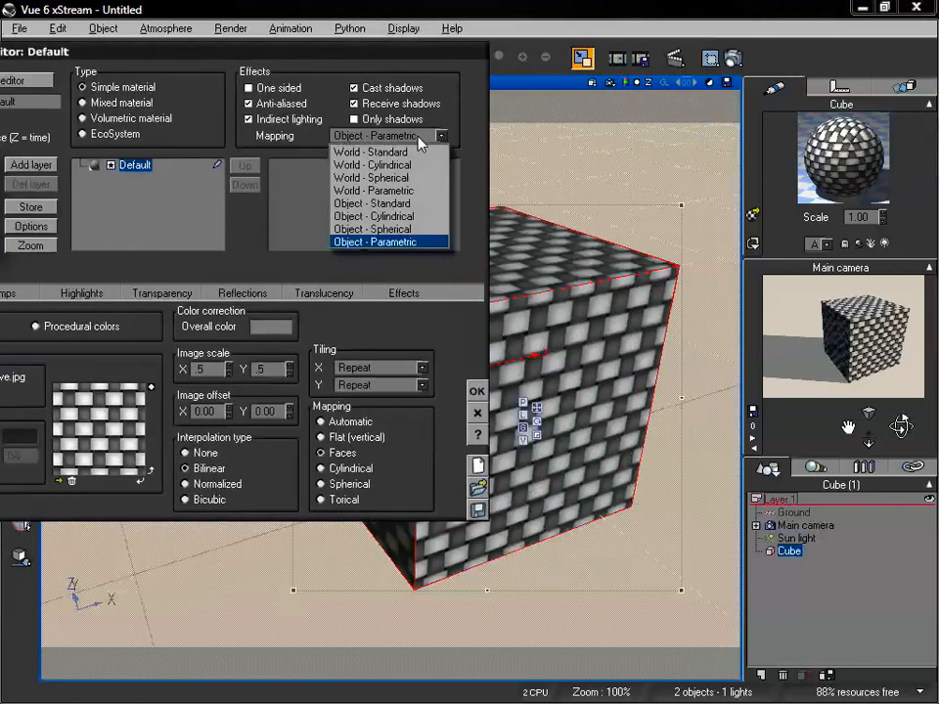
{"action": "left_click", "coordinate": [403, 203]}
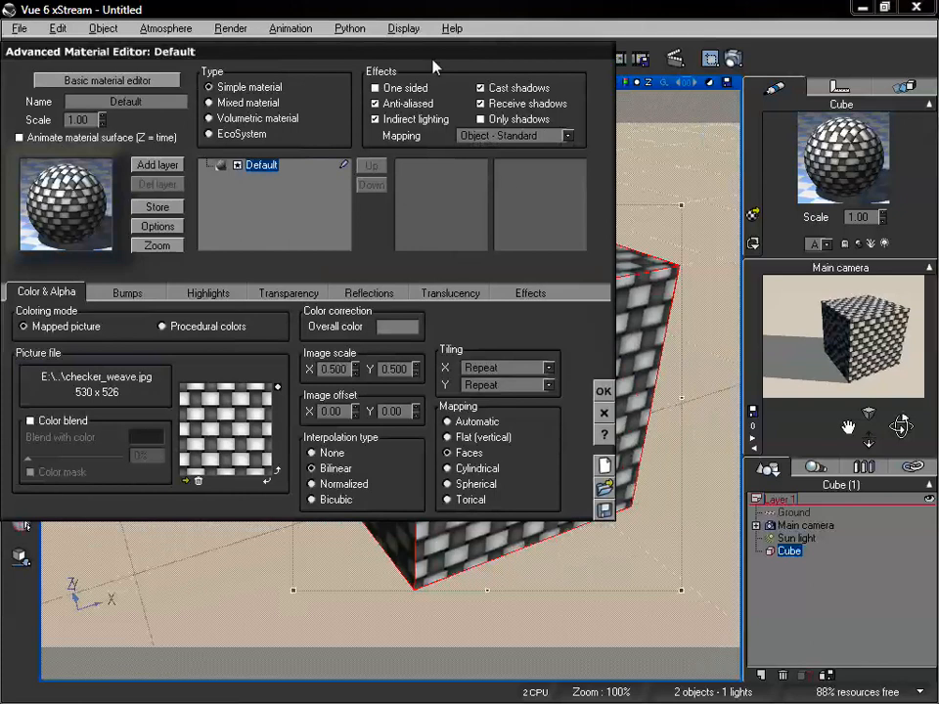
{"action": "left_click_drag", "start_coordinate": [433, 67], "coordinate": [399, 88]}
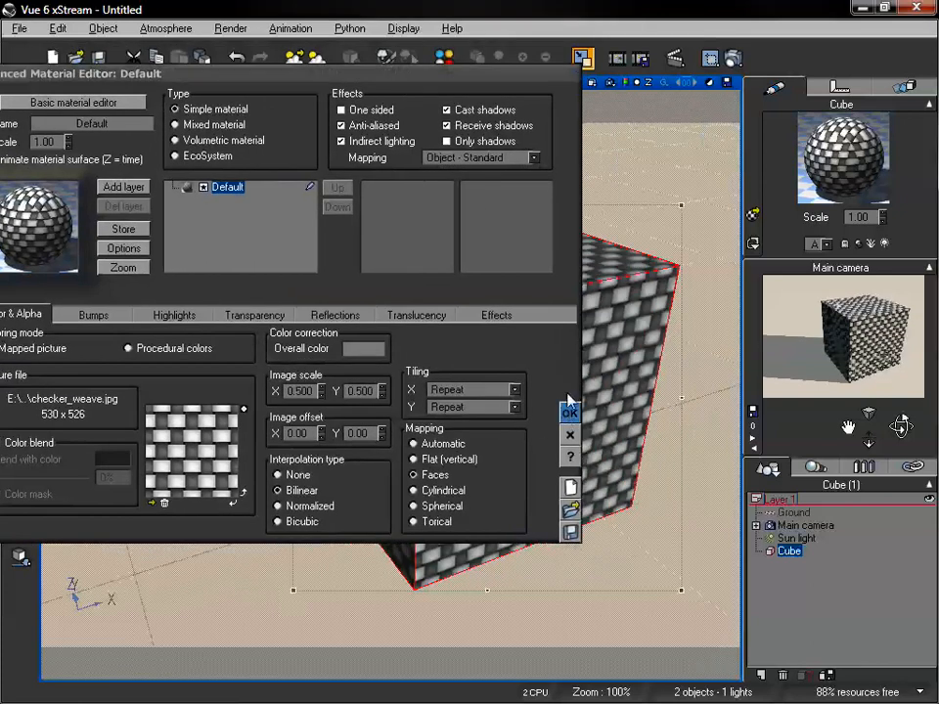
{"action": "left_click_drag", "start_coordinate": [407, 82], "coordinate": [479, 88]}
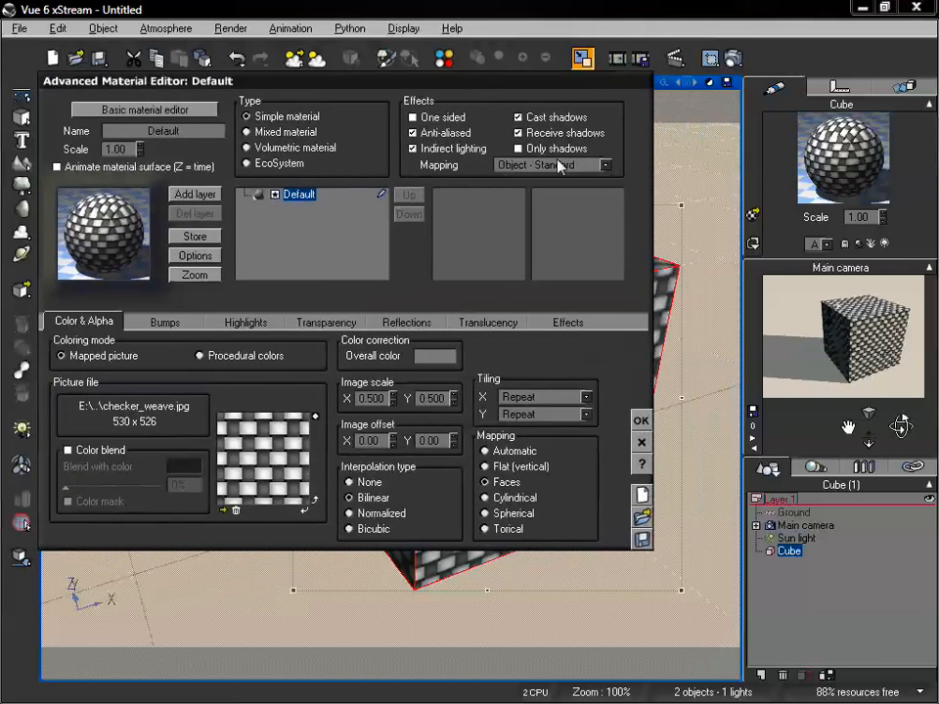
Set the material's overall mapping in the effects settings to World - Standard and accept the material
{"action": "left_click", "coordinate": [605, 166]}
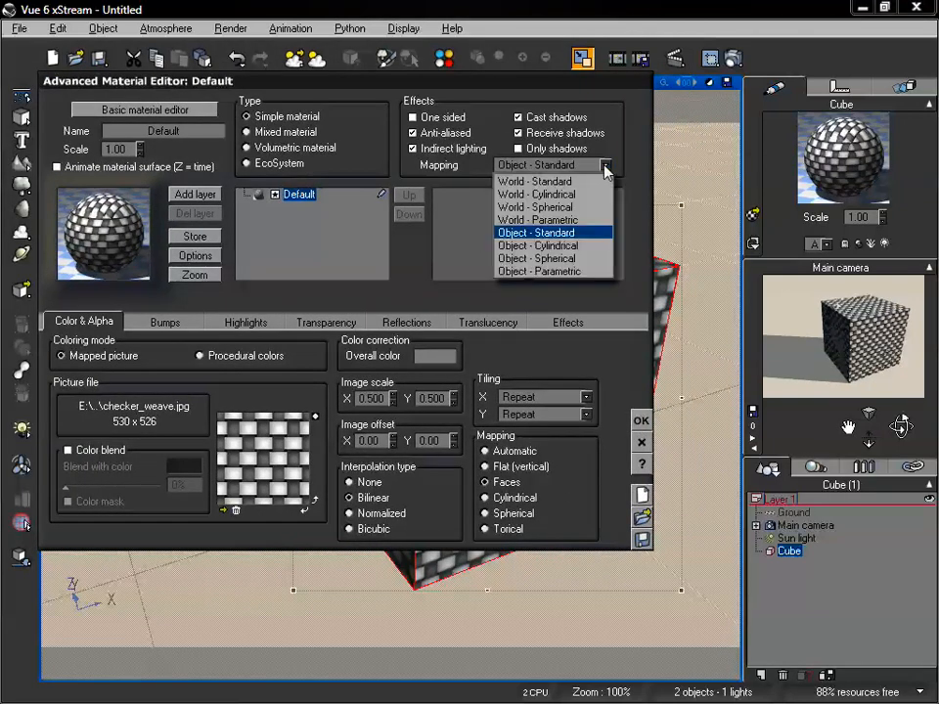
{"action": "left_click", "coordinate": [552, 182]}
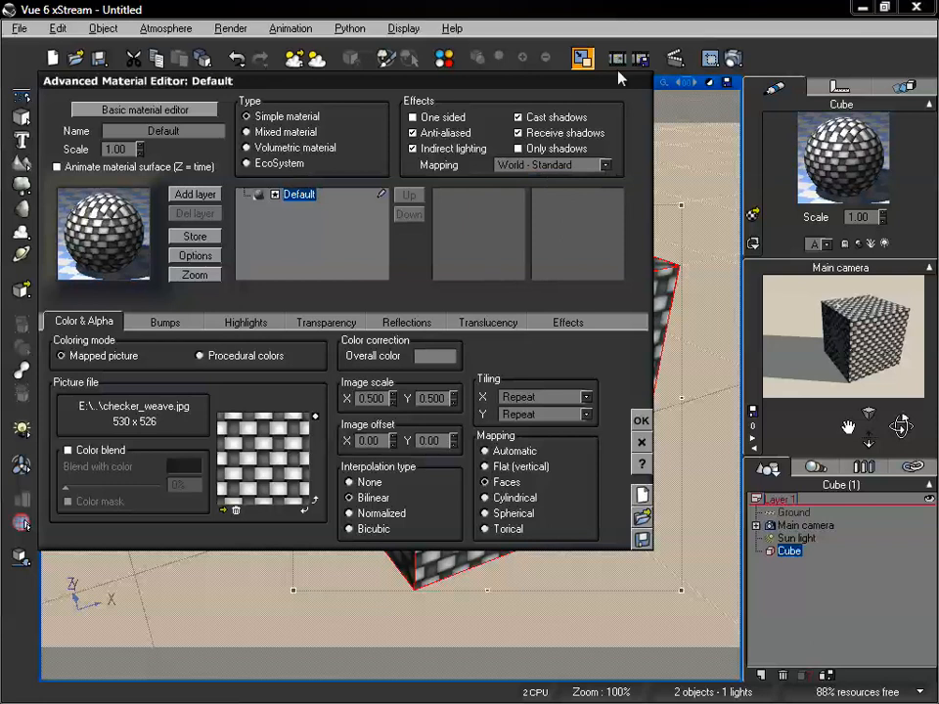
{"action": "left_click_drag", "start_coordinate": [558, 85], "coordinate": [537, 89]}
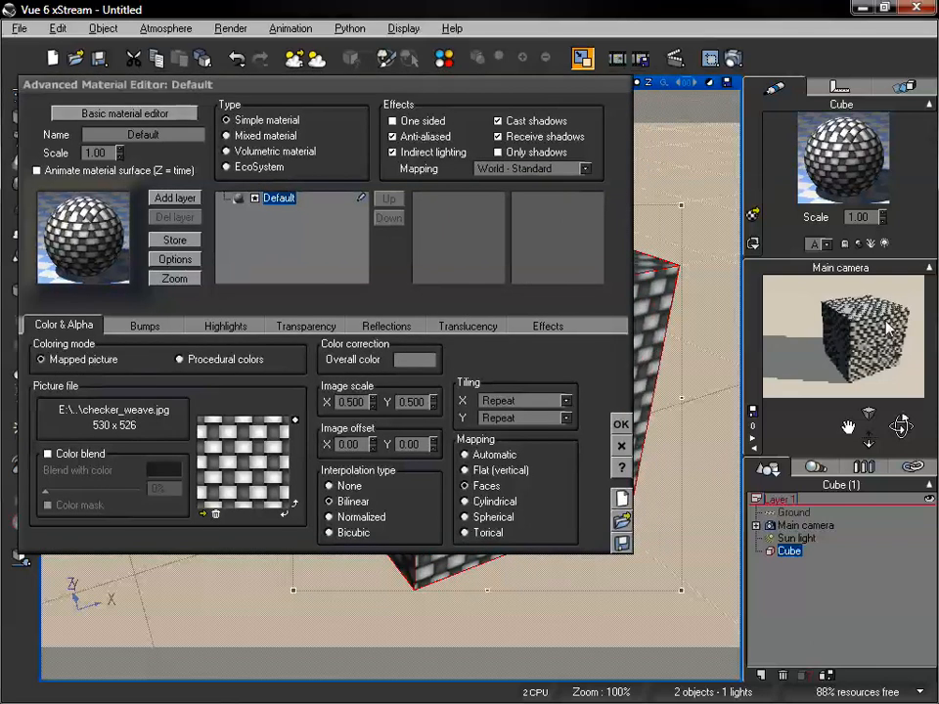
{"action": "left_click", "coordinate": [620, 424]}
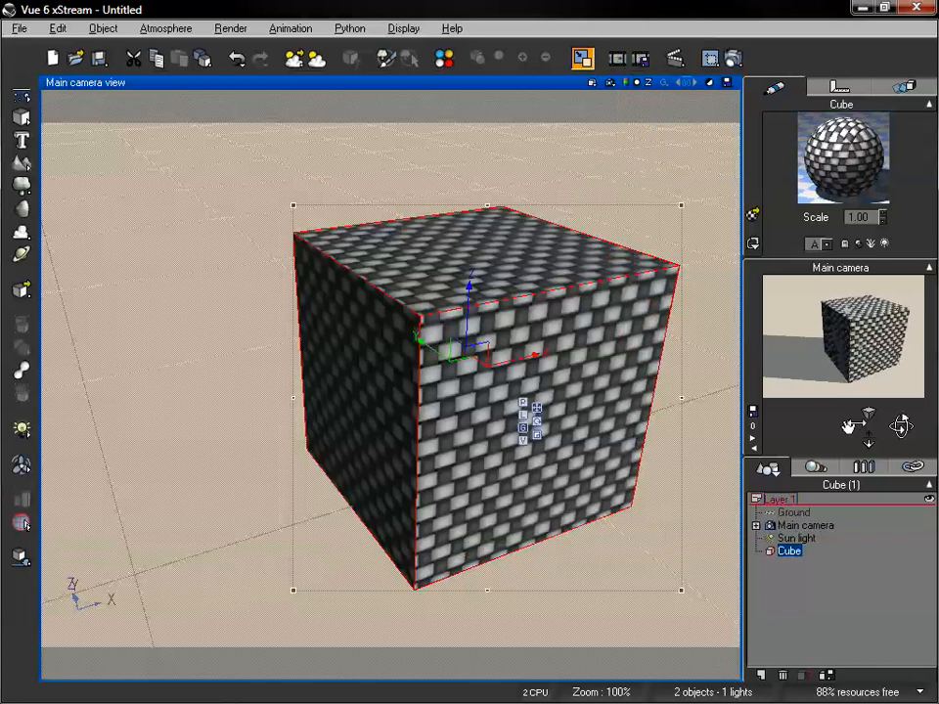
Centre the cube in the camera view and resize it uniformly with the scaling gizmo to test the World - Standard mapping
{"action": "left_click_drag", "start_coordinate": [848, 426], "coordinate": [777, 429]}
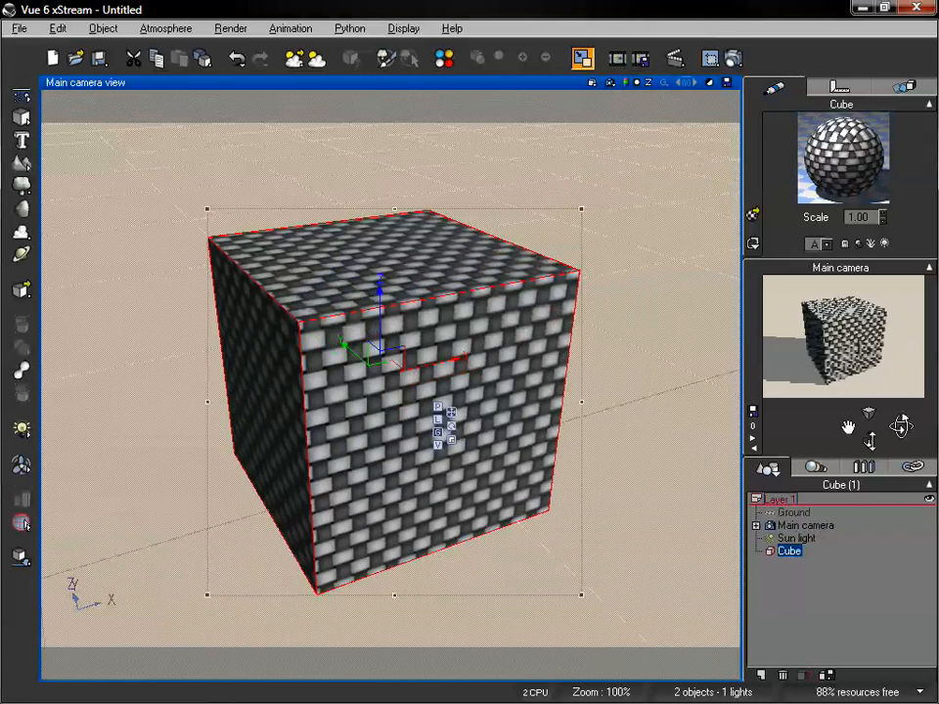
{"action": "left_click_drag", "start_coordinate": [869, 444], "coordinate": [870, 440]}
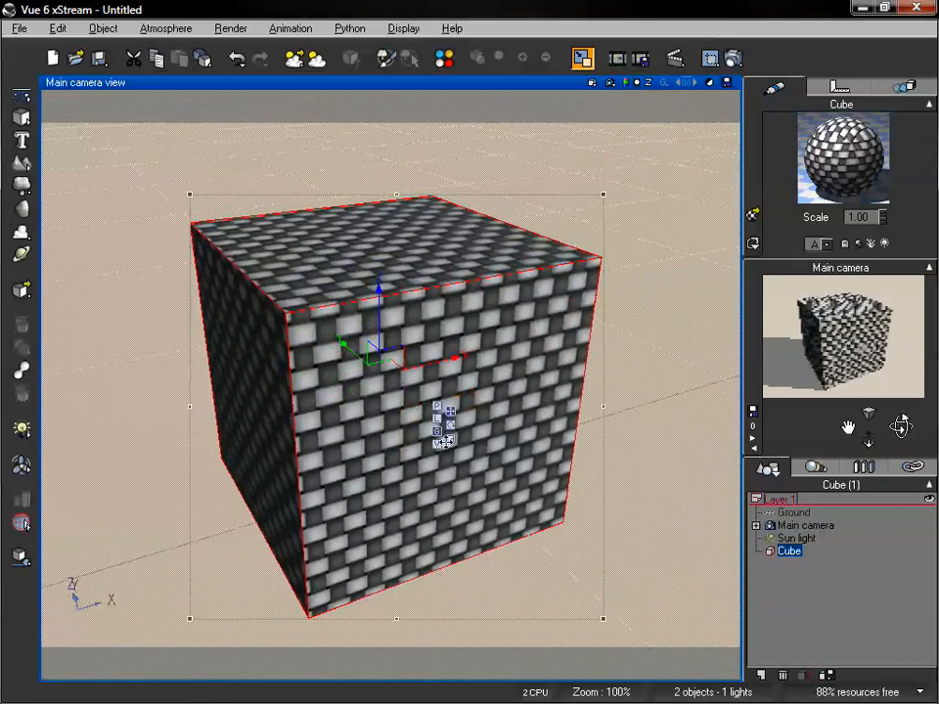
{"action": "left_click", "coordinate": [451, 441]}
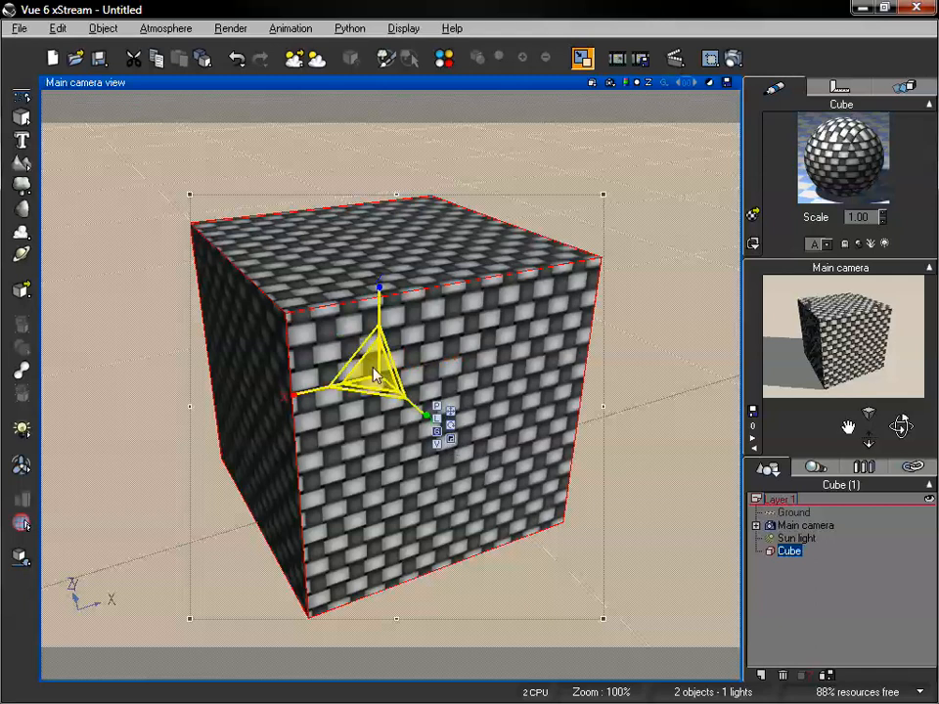
{"action": "left_click_drag", "start_coordinate": [375, 366], "coordinate": [486, 348]}
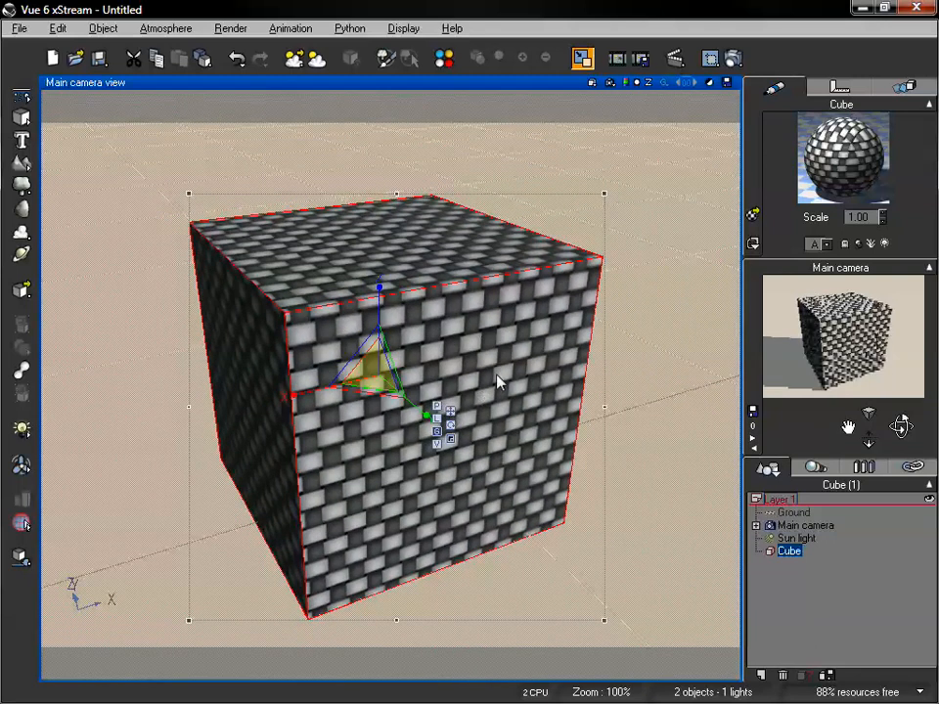
Move the cube along the X axis, lift it along Z and resize it uniformly to test the World - Standard mapping
{"action": "left_click", "coordinate": [451, 411]}
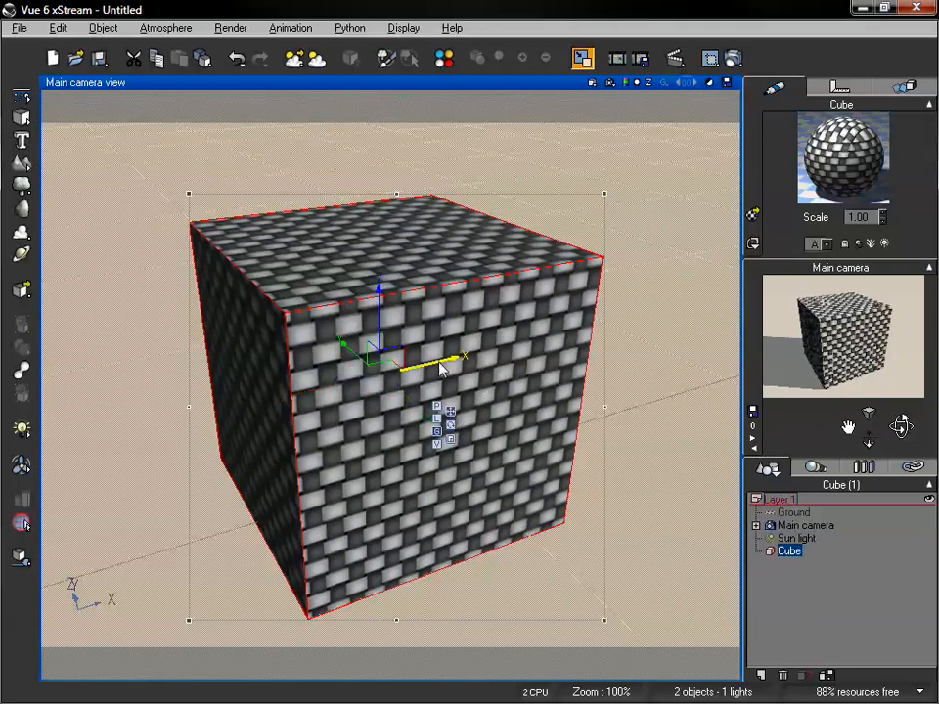
{"action": "left_click_drag", "start_coordinate": [440, 367], "coordinate": [479, 380]}
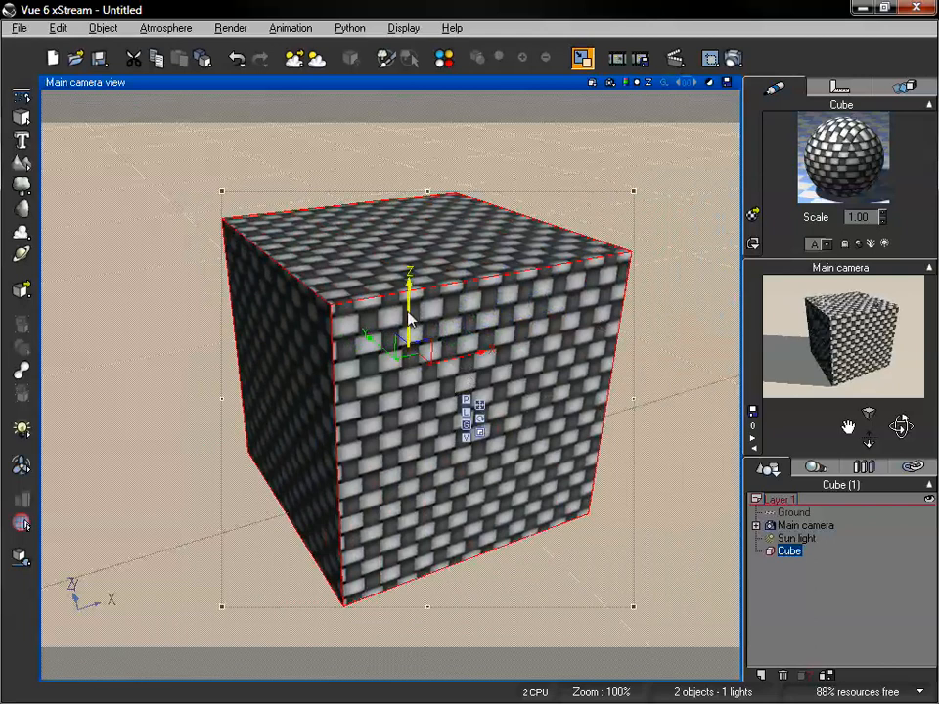
{"action": "left_click_drag", "start_coordinate": [408, 318], "coordinate": [395, 270]}
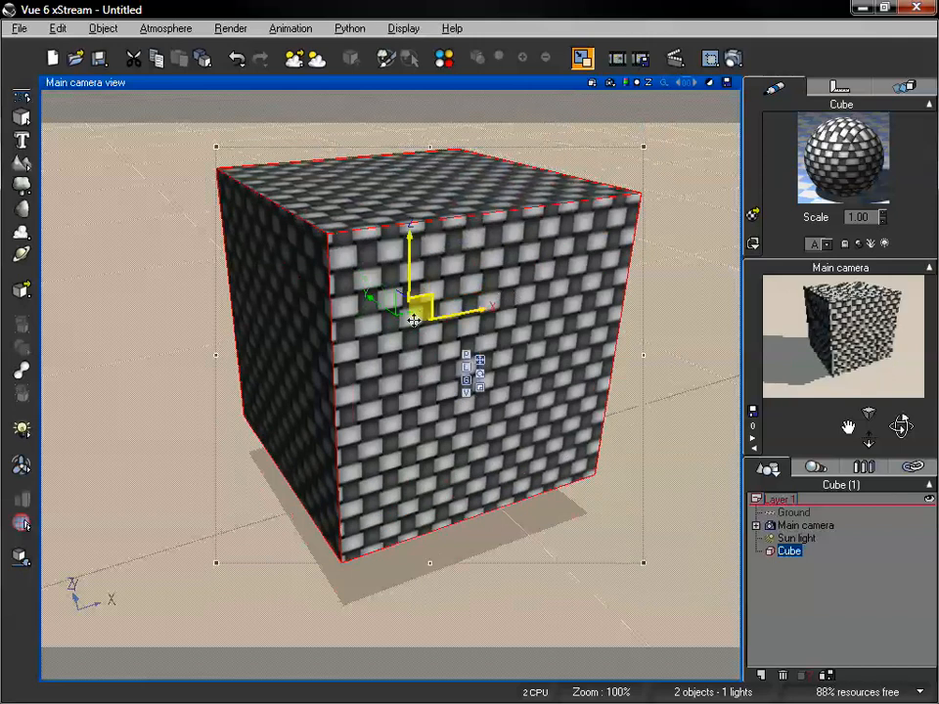
{"action": "left_click", "coordinate": [479, 387]}
{"action": "left_click_drag", "start_coordinate": [411, 332], "coordinate": [572, 329]}
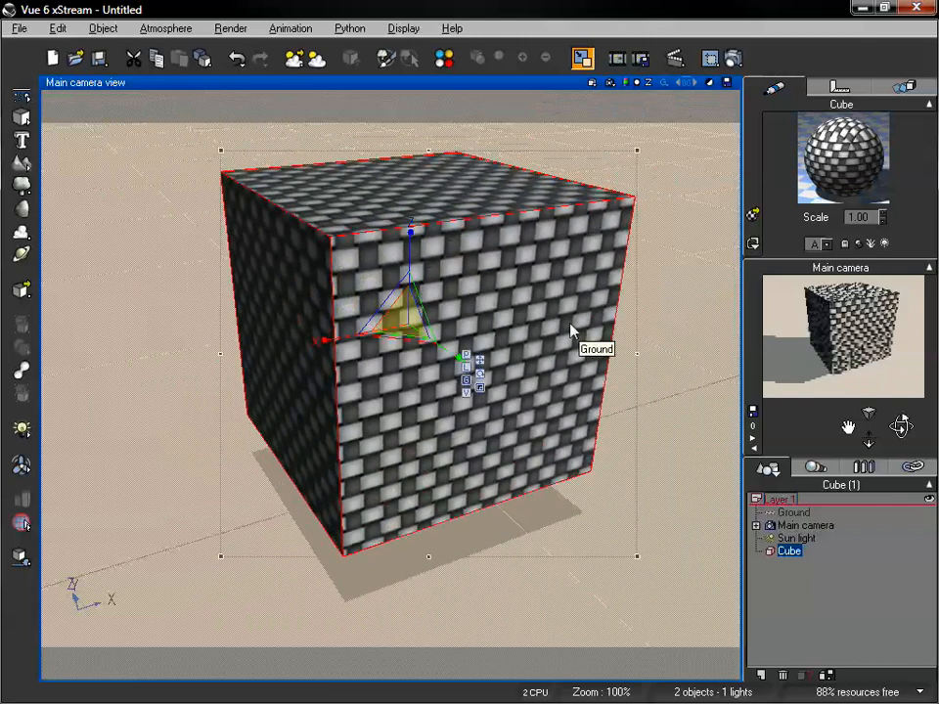
Set the material's overall mapping to Object - Standard and test it by resizing the cube uniformly and moving it
{"action": "double_click", "coordinate": [849, 166]}
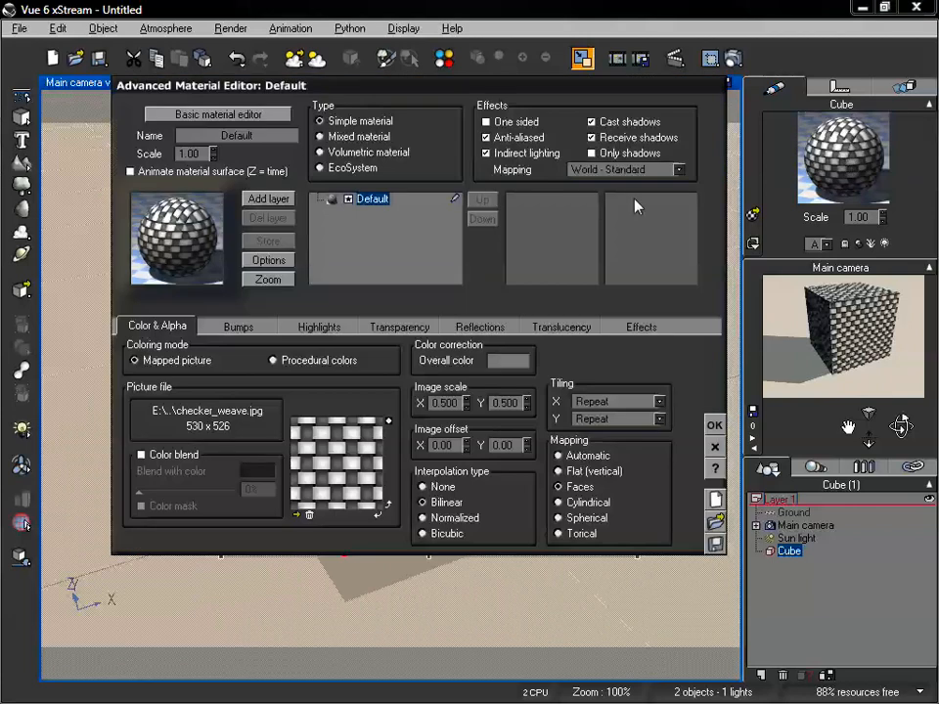
{"action": "left_click", "coordinate": [627, 170]}
{"action": "left_click", "coordinate": [624, 238]}
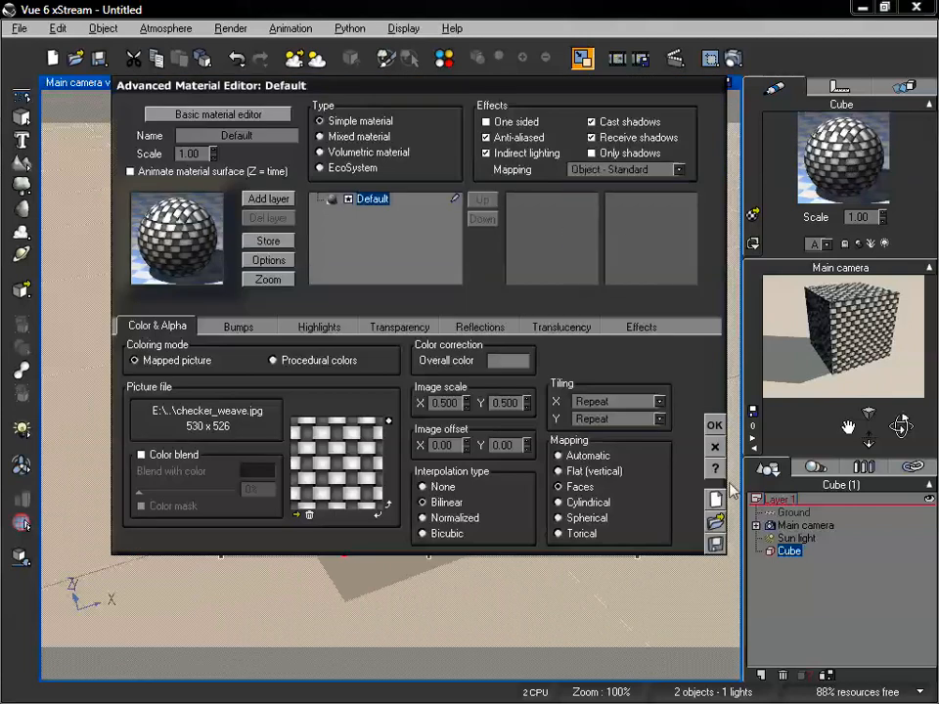
{"action": "left_click", "coordinate": [715, 428]}
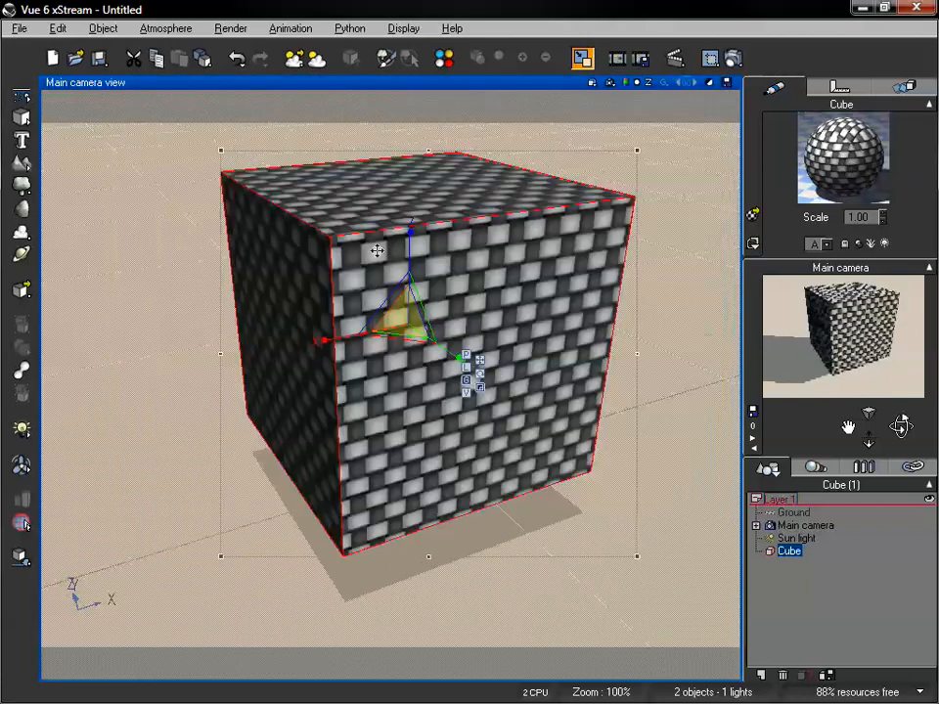
{"action": "left_click_drag", "start_coordinate": [382, 320], "coordinate": [499, 297]}
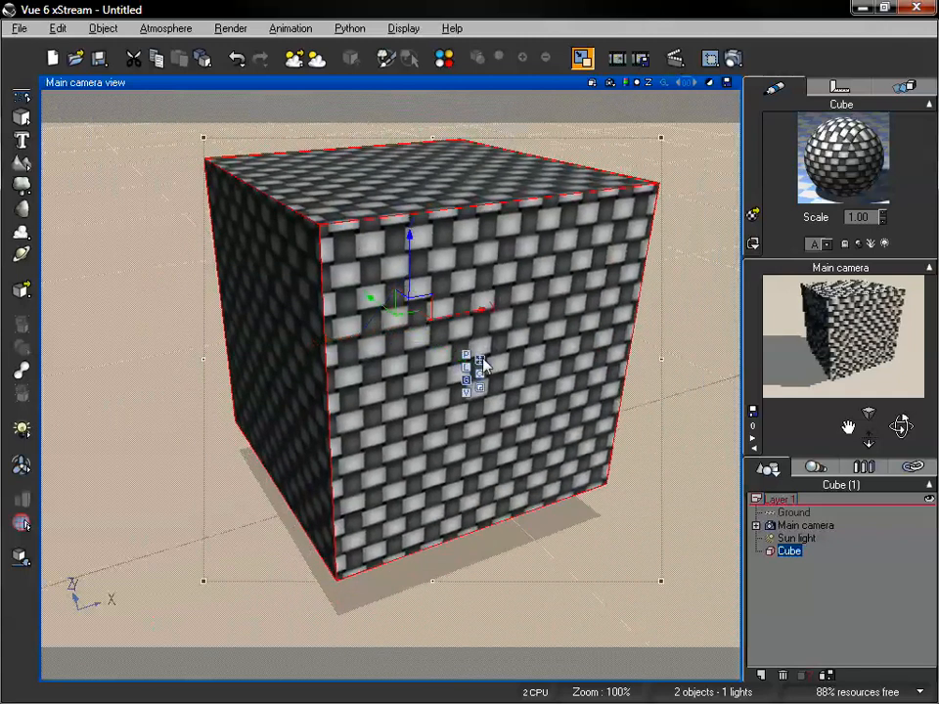
{"action": "left_click_drag", "start_coordinate": [474, 316], "coordinate": [504, 341]}
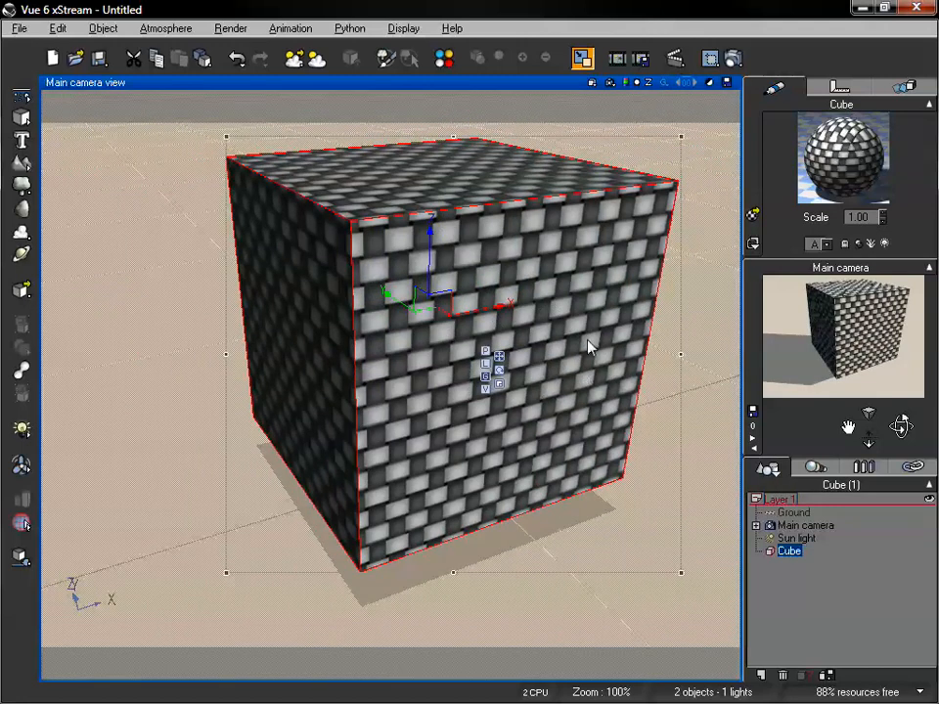
Set the material's overall mapping back to World - Standard and rotate the cube about the Y axis to test it
{"action": "double_click", "coordinate": [838, 167]}
{"action": "left_click", "coordinate": [655, 173]}
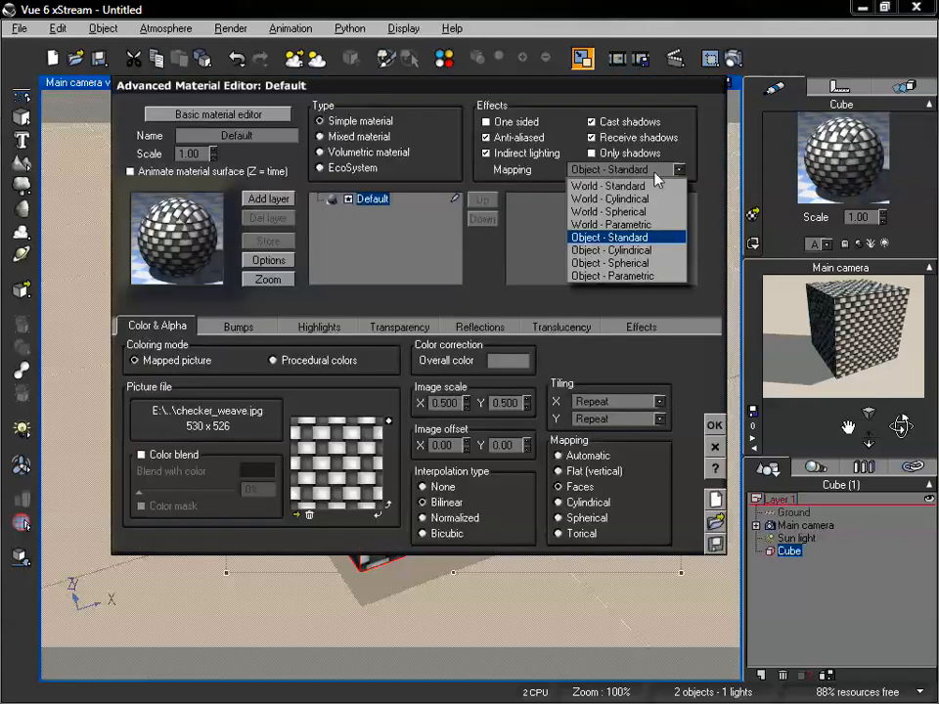
{"action": "left_click", "coordinate": [706, 165]}
{"action": "left_click", "coordinate": [668, 172]}
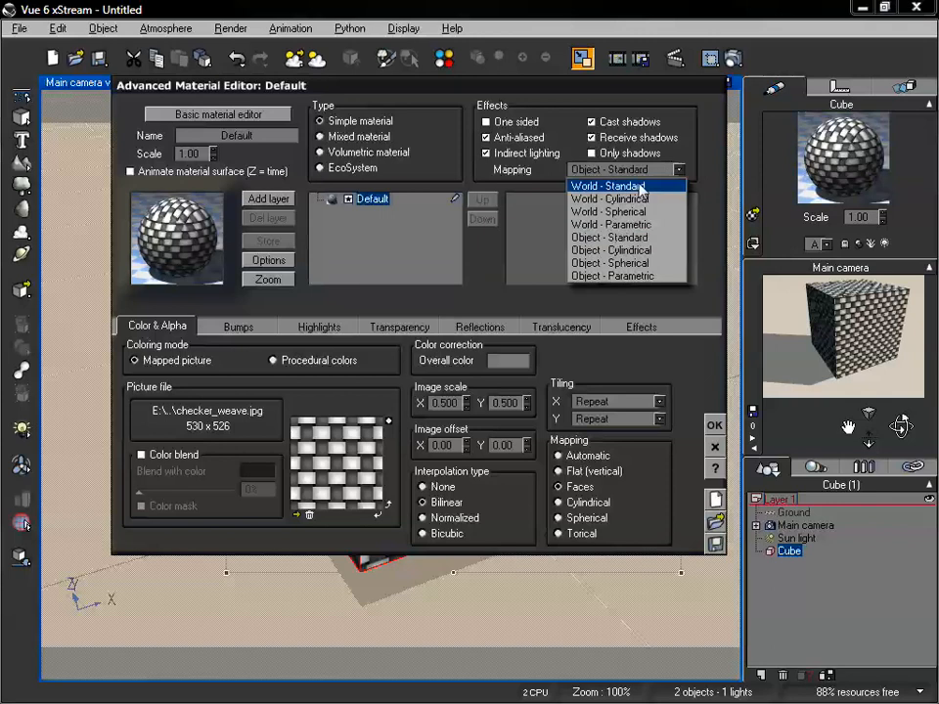
{"action": "left_click", "coordinate": [626, 186]}
{"action": "left_click", "coordinate": [714, 426]}
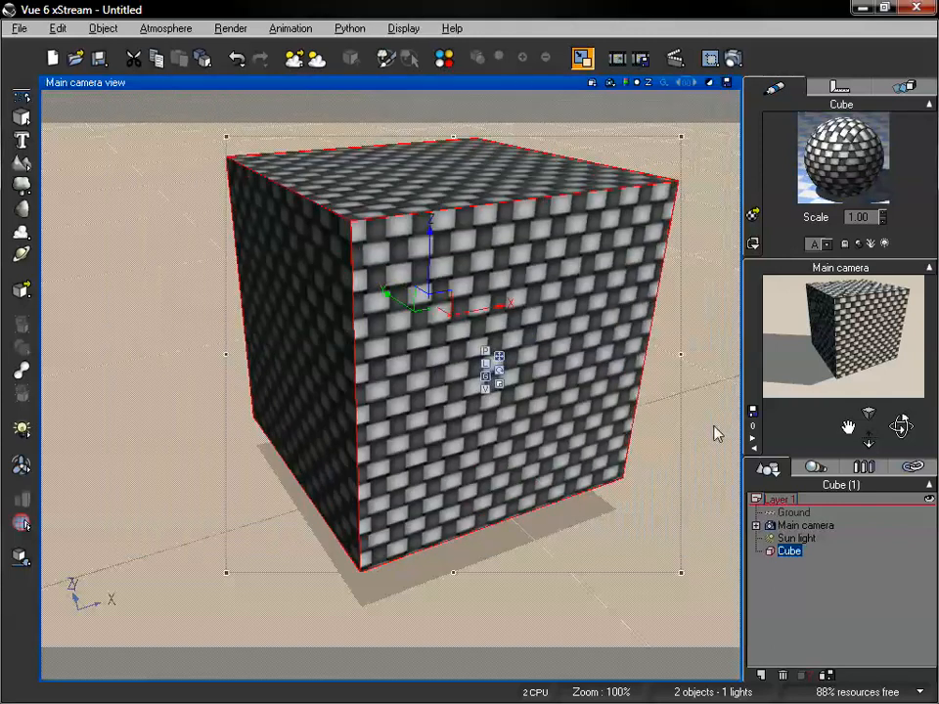
{"action": "left_click", "coordinate": [499, 372]}
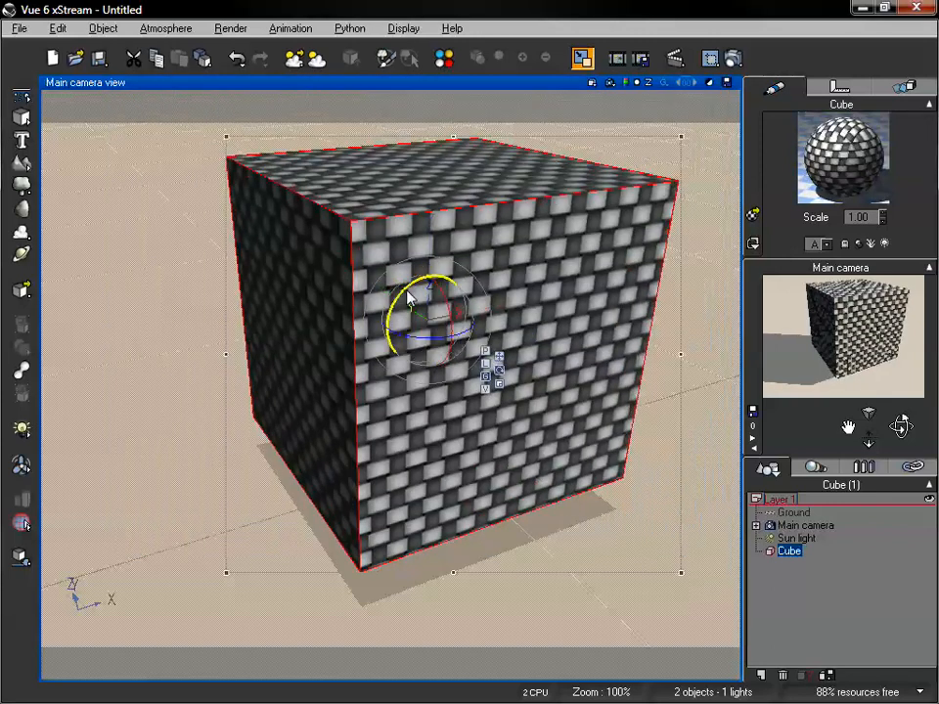
{"action": "left_click_drag", "start_coordinate": [407, 297], "coordinate": [431, 283]}
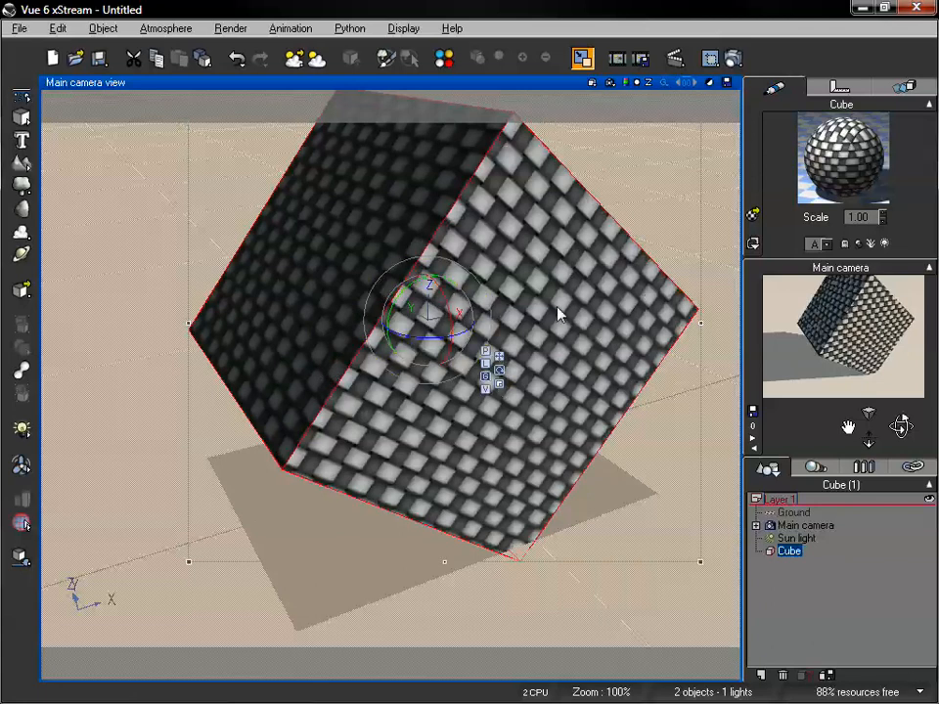
Set the cube material's overall mapping in the effects settings to Object - Standard and accept the material
{"action": "double_click", "coordinate": [819, 176]}
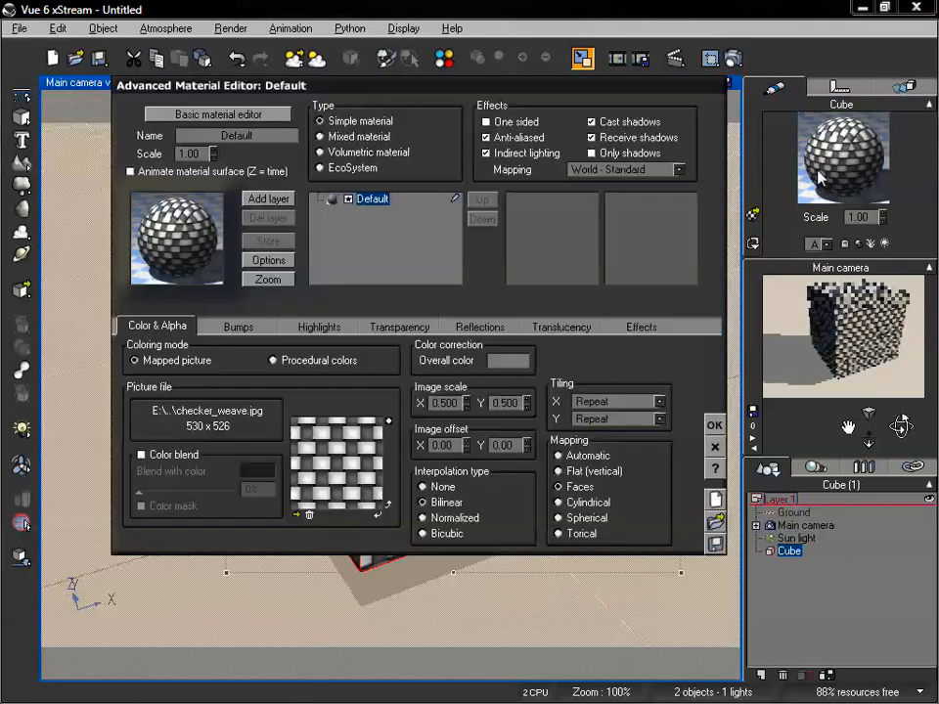
{"action": "left_click", "coordinate": [643, 171]}
{"action": "left_click", "coordinate": [631, 238]}
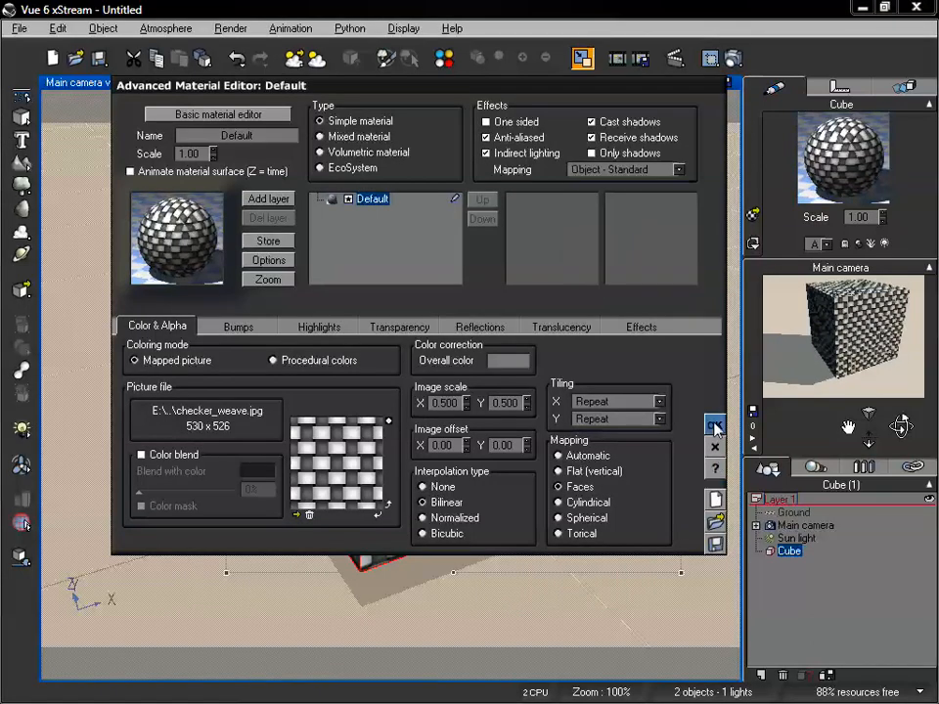
{"action": "left_click", "coordinate": [715, 428]}
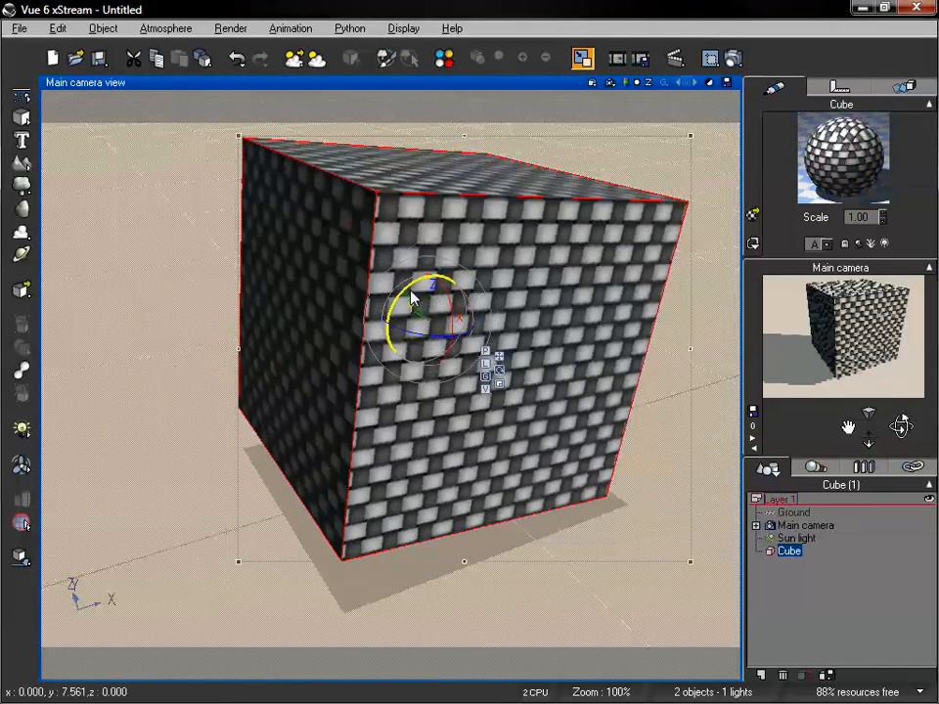
Rotate the cube about the Y axis to test the Object - Standard mapping, and undo the rotation
{"action": "left_click_drag", "start_coordinate": [412, 298], "coordinate": [447, 282]}
{"action": "left_click_drag", "start_coordinate": [424, 277], "coordinate": [680, 224]}
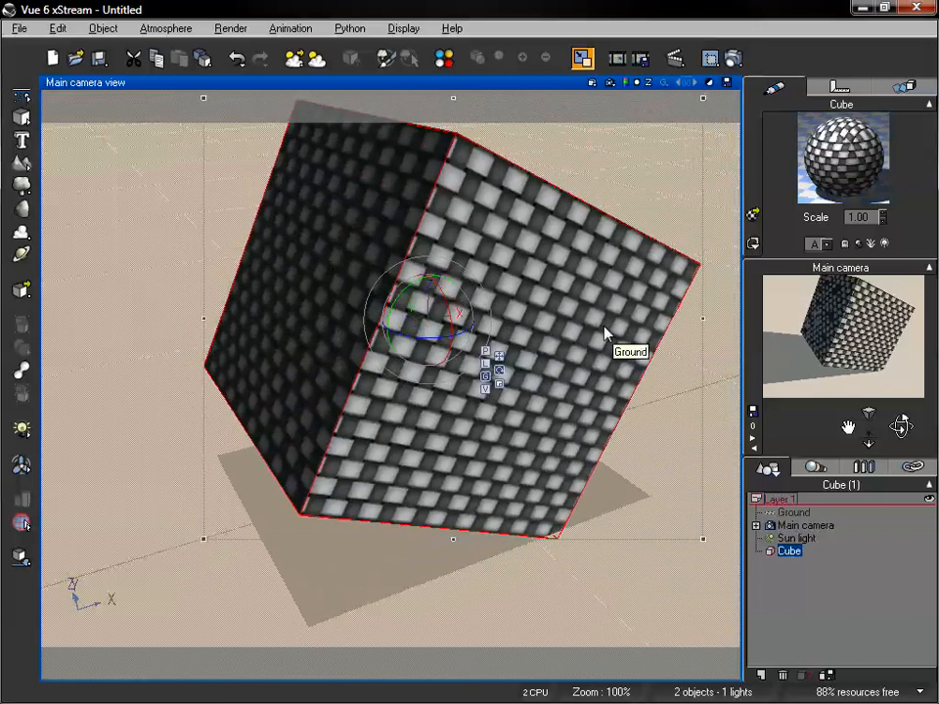
{"action": "key", "text": "ctrl+z"}
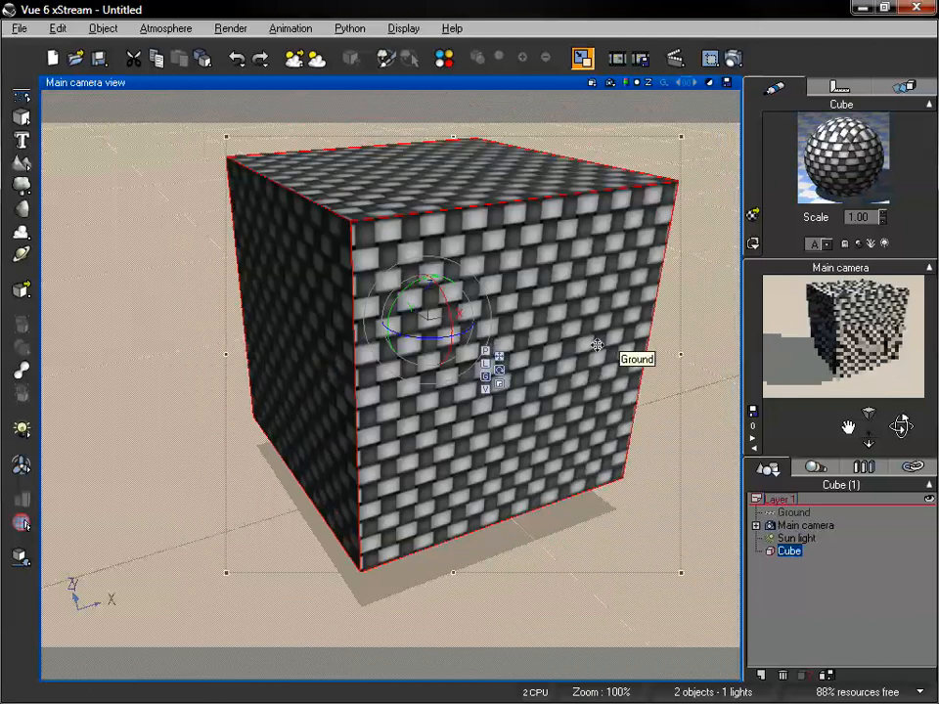
Set the cube material's overall mapping in the effects settings to Object - Parametric and accept the material
{"action": "left_click_drag", "start_coordinate": [869, 440], "coordinate": [868, 447]}
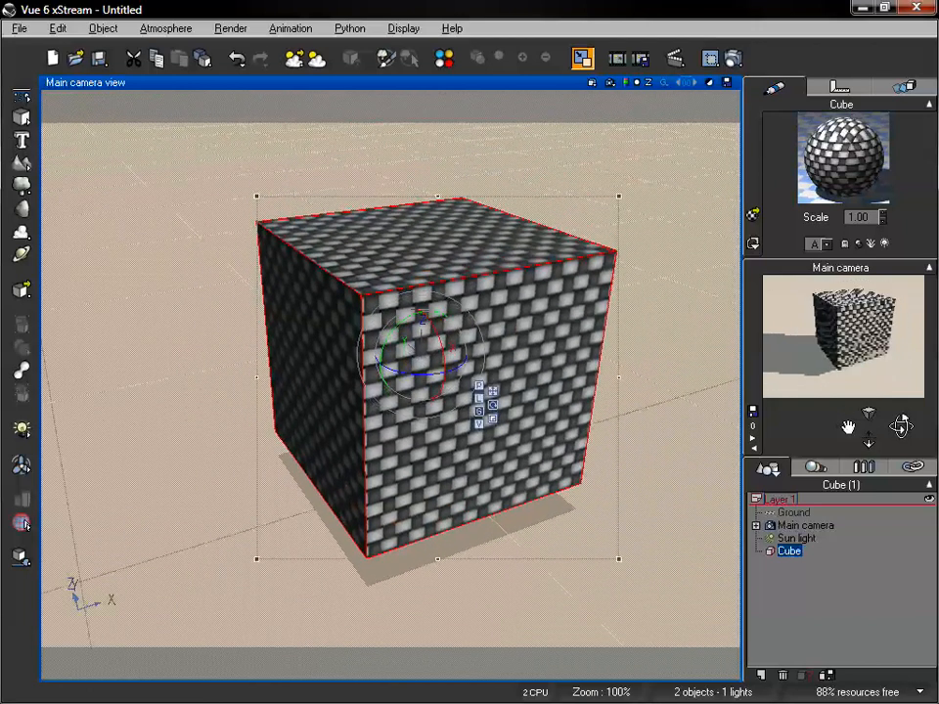
{"action": "double_click", "coordinate": [843, 173]}
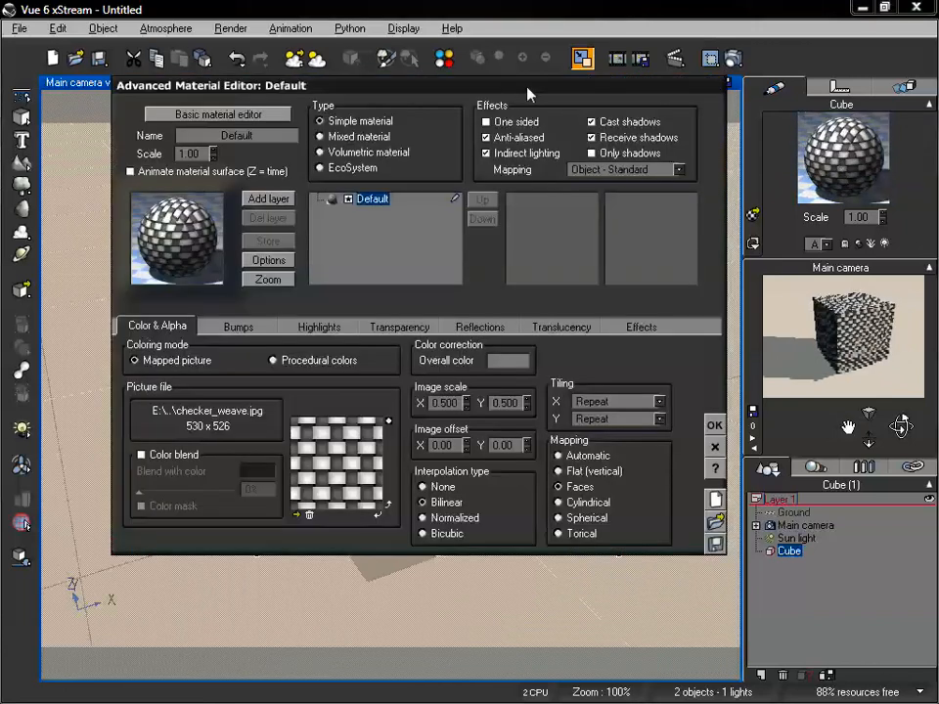
{"action": "left_click_drag", "start_coordinate": [526, 89], "coordinate": [509, 93]}
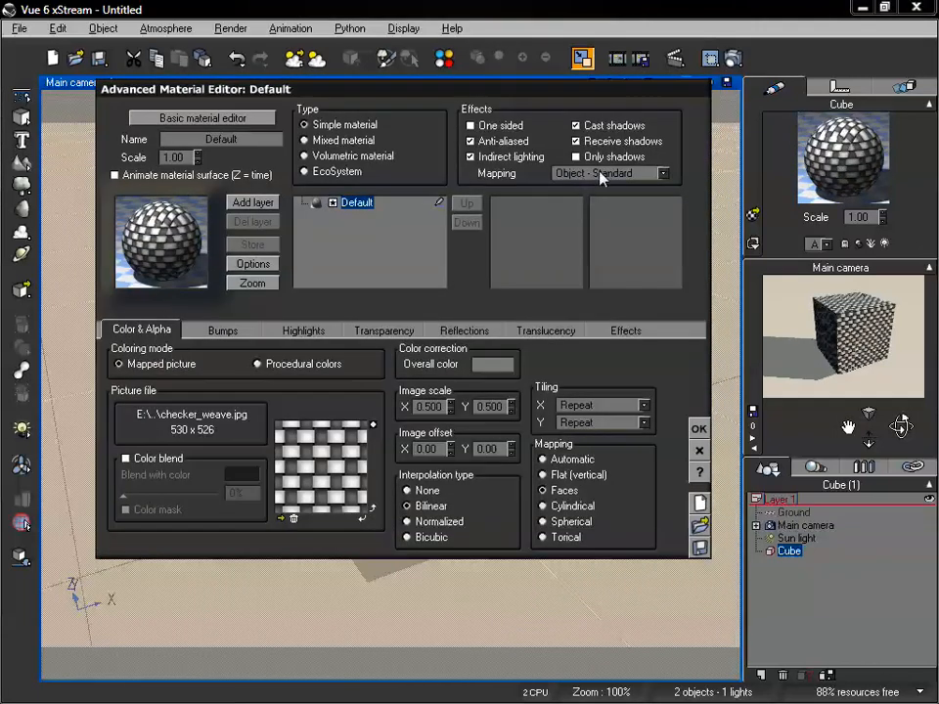
{"action": "left_click", "coordinate": [604, 174]}
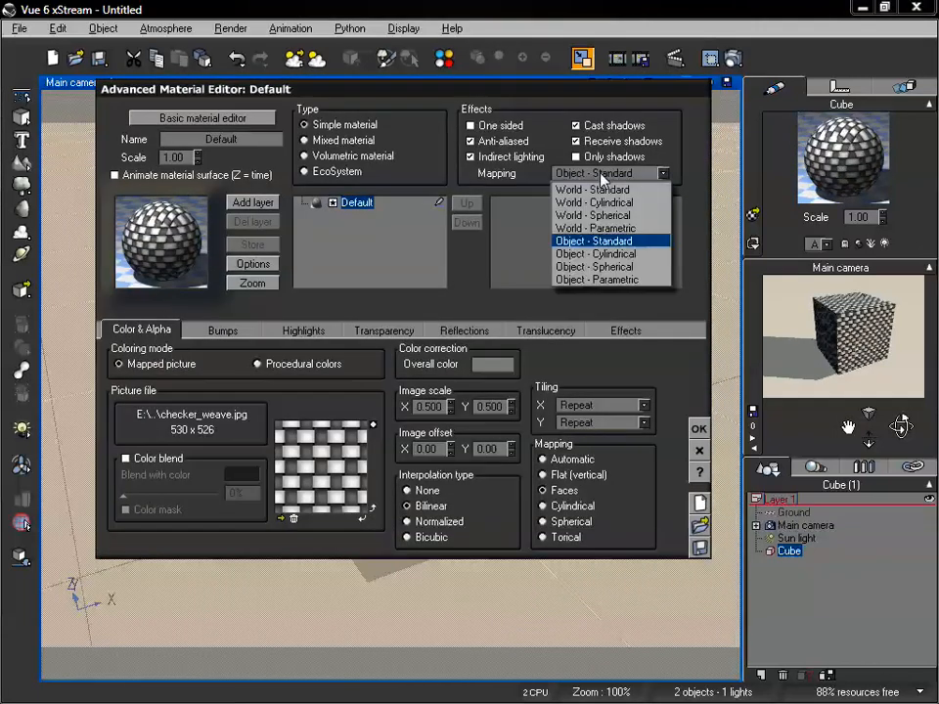
{"action": "left_click", "coordinate": [588, 280]}
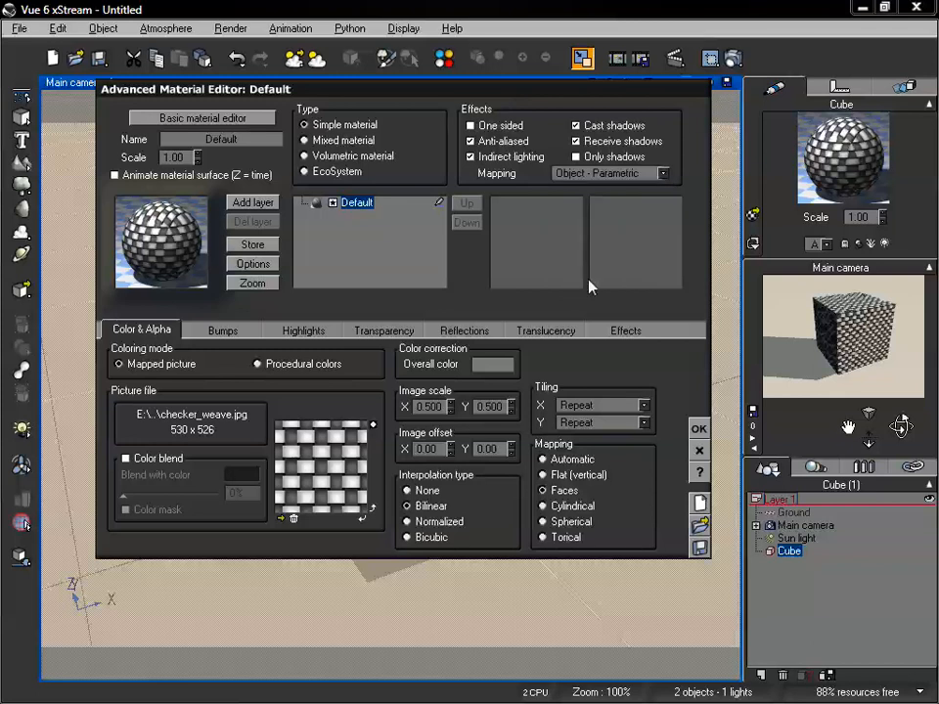
{"action": "left_click", "coordinate": [699, 430]}
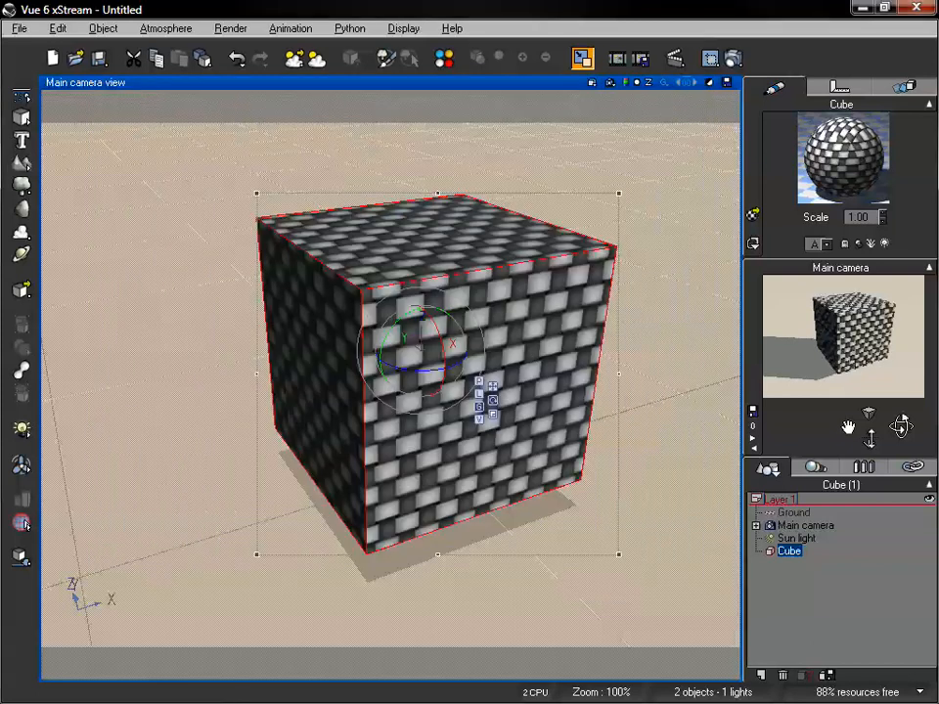
Stretch the cube along the Z axis to test the Object - Parametric mapping, and shrink it back to roughly cubic proportions
{"action": "left_click_drag", "start_coordinate": [870, 439], "coordinate": [833, 427]}
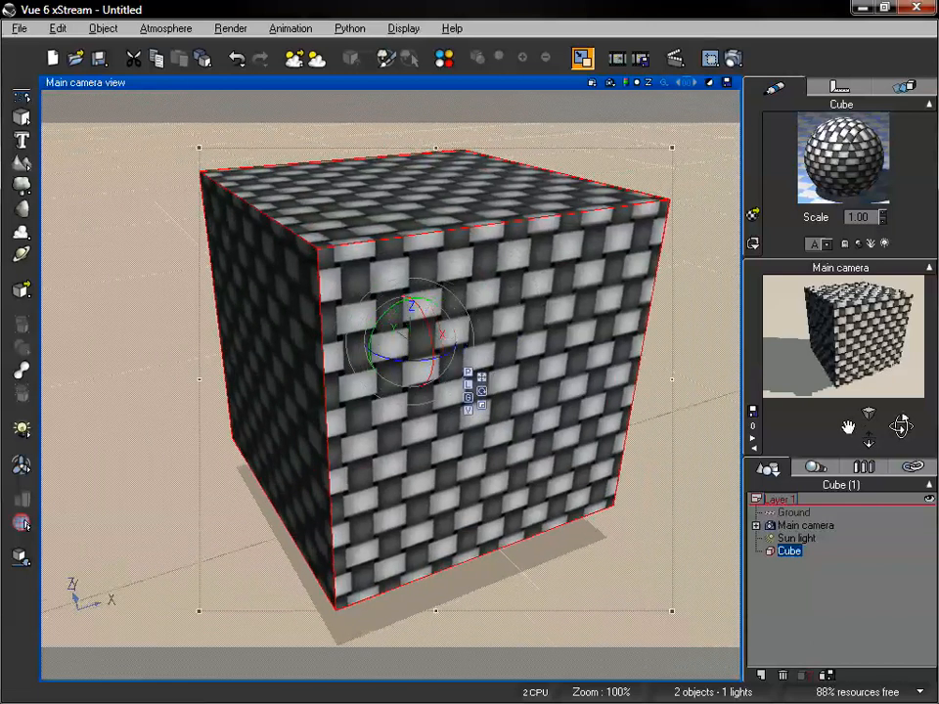
{"action": "left_click", "coordinate": [481, 404]}
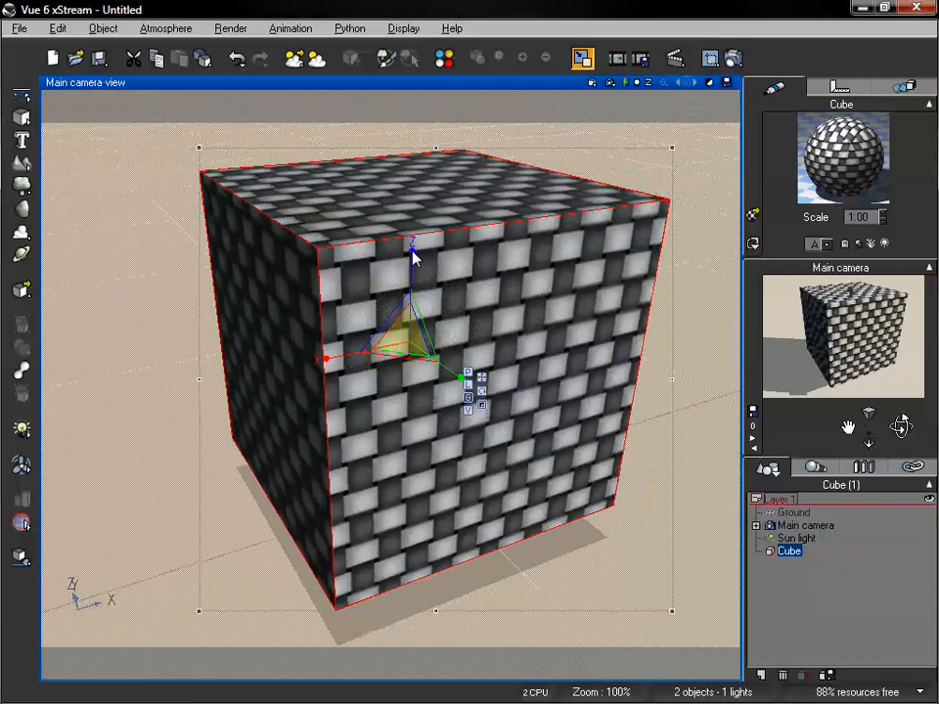
{"action": "left_click_drag", "start_coordinate": [411, 251], "coordinate": [418, 117]}
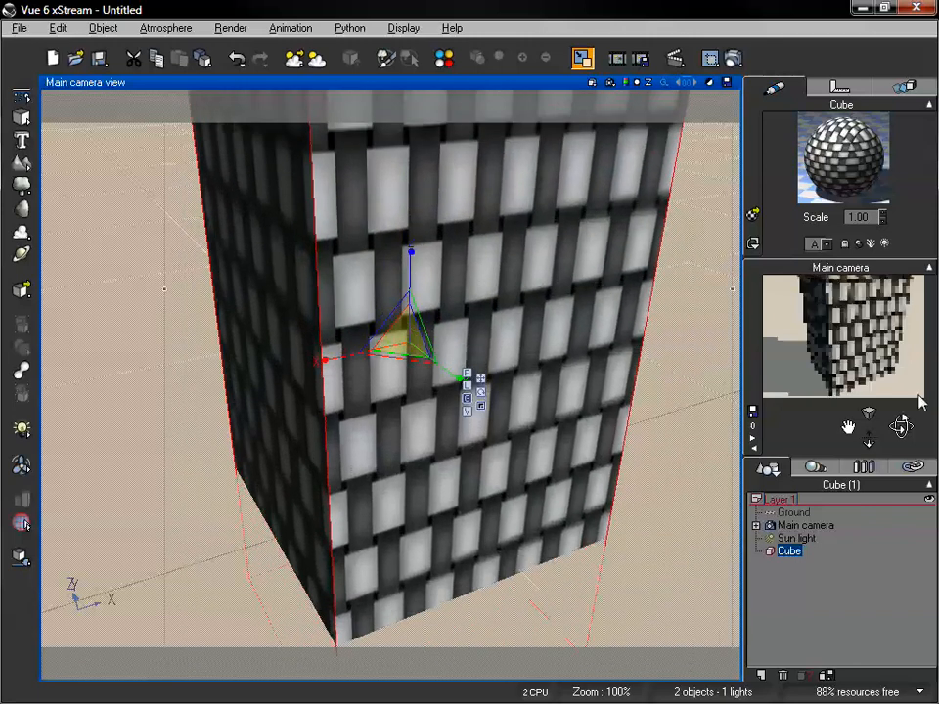
{"action": "left_click_drag", "start_coordinate": [868, 443], "coordinate": [869, 439]}
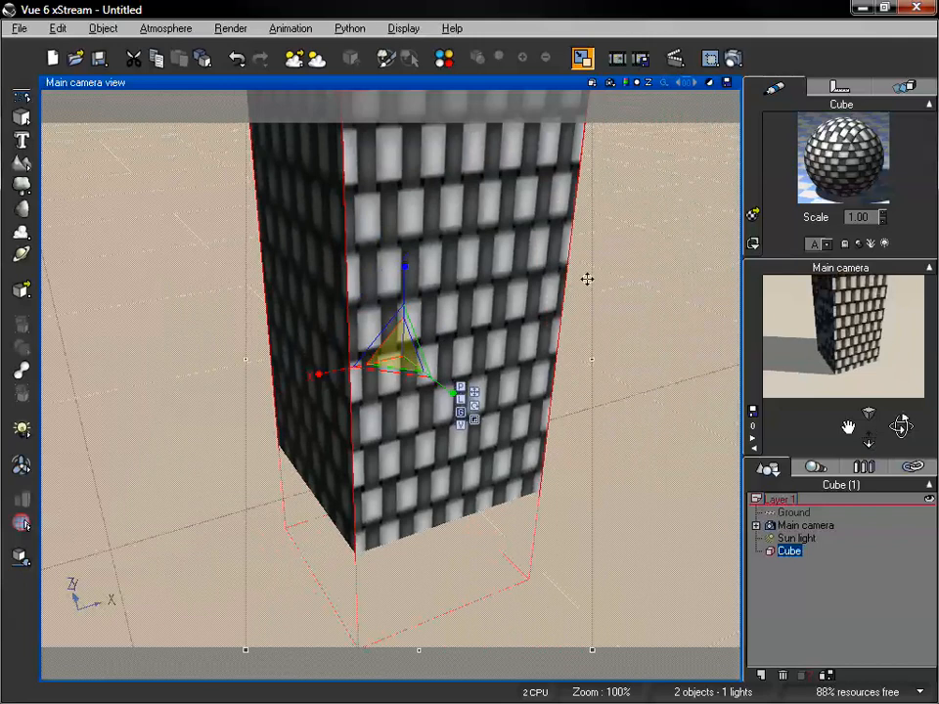
{"action": "left_click_drag", "start_coordinate": [404, 270], "coordinate": [408, 350]}
{"action": "key", "text": "ctrl+z"}
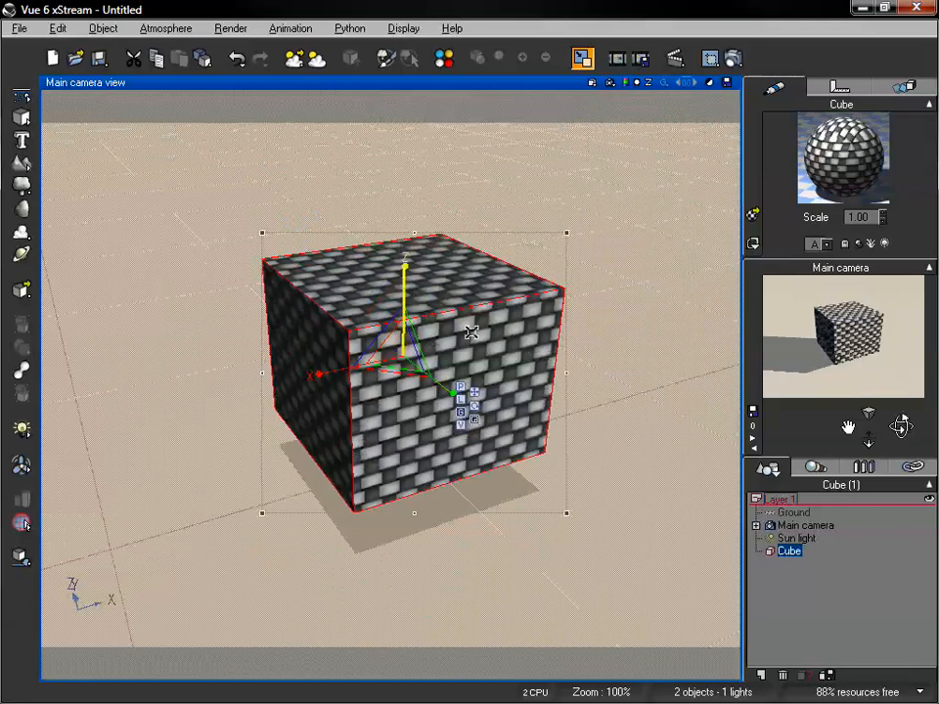
Set the cube material's overall mapping in the effects settings to World - Parametric and accept the material
{"action": "double_click", "coordinate": [832, 164]}
{"action": "left_click", "coordinate": [625, 169]}
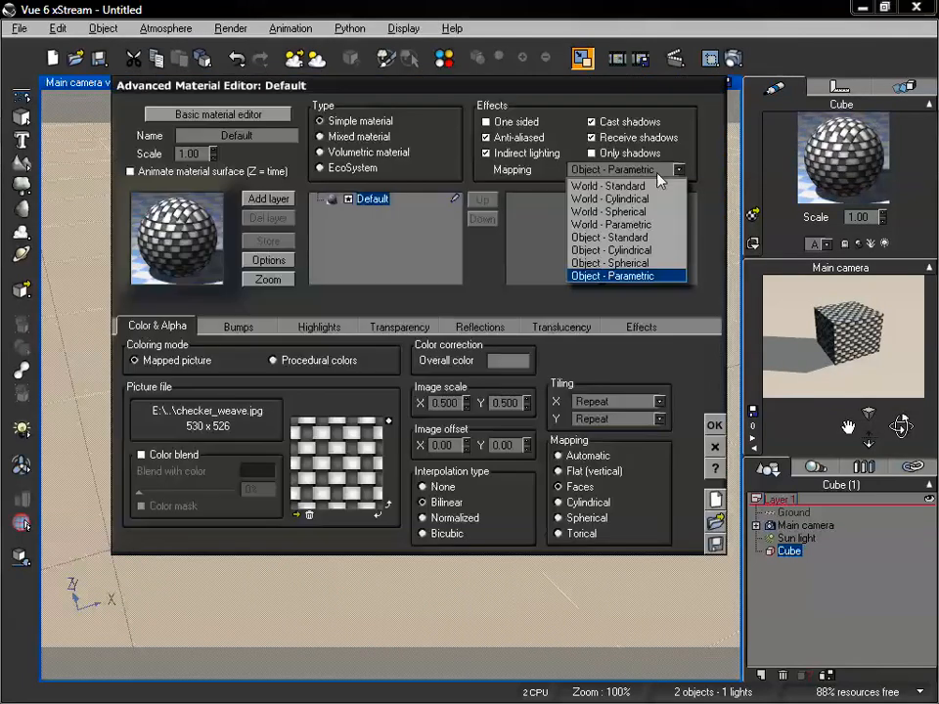
{"action": "left_click", "coordinate": [641, 227]}
{"action": "left_click", "coordinate": [721, 426]}
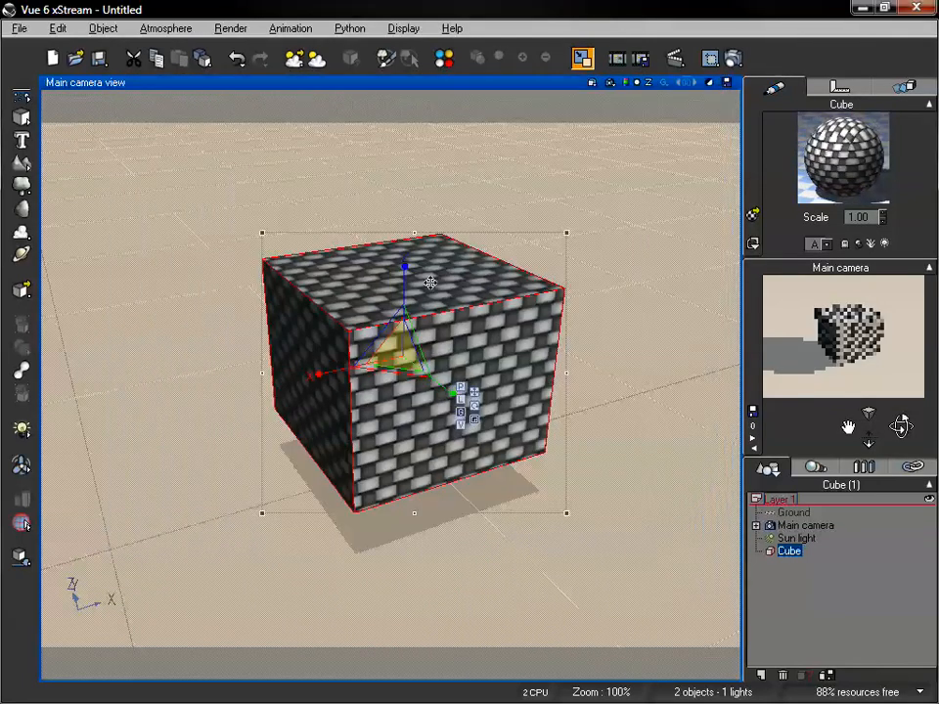
Stretch the cube into a tall block along the Z axis to test the World - Parametric mapping
{"action": "left_click_drag", "start_coordinate": [404, 232], "coordinate": [411, 150]}
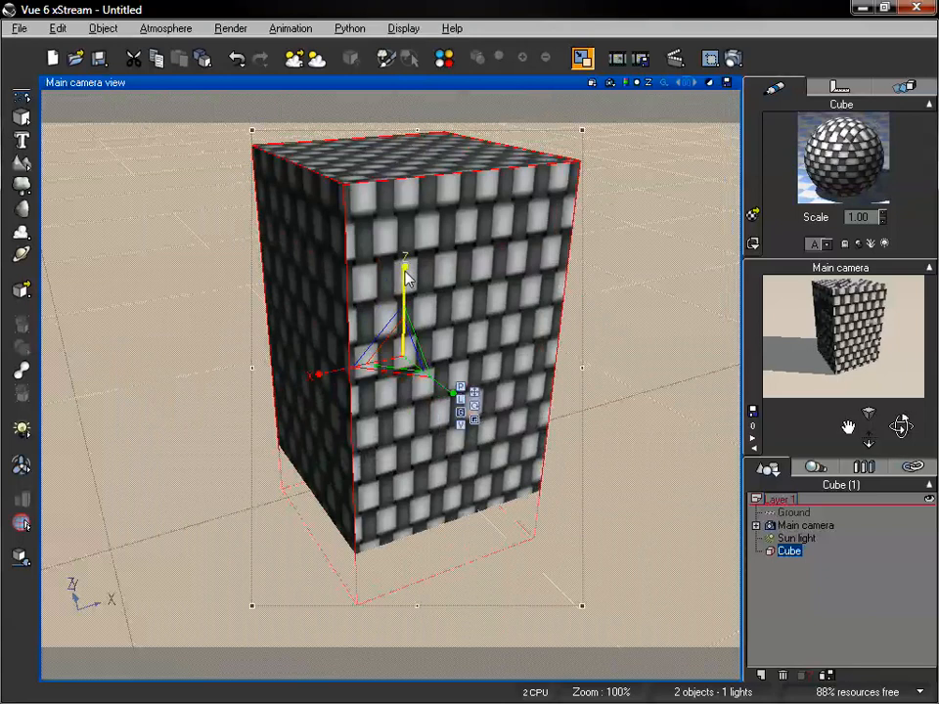
{"action": "mouse_move", "coordinate": [405, 279]}
{"action": "left_mouse_down"}
{"action": "mouse_move", "coordinate": [407, 194]}
{"action": "mouse_move", "coordinate": [407, 342]}
{"action": "mouse_move", "coordinate": [407, 283]}
{"action": "left_mouse_up"}
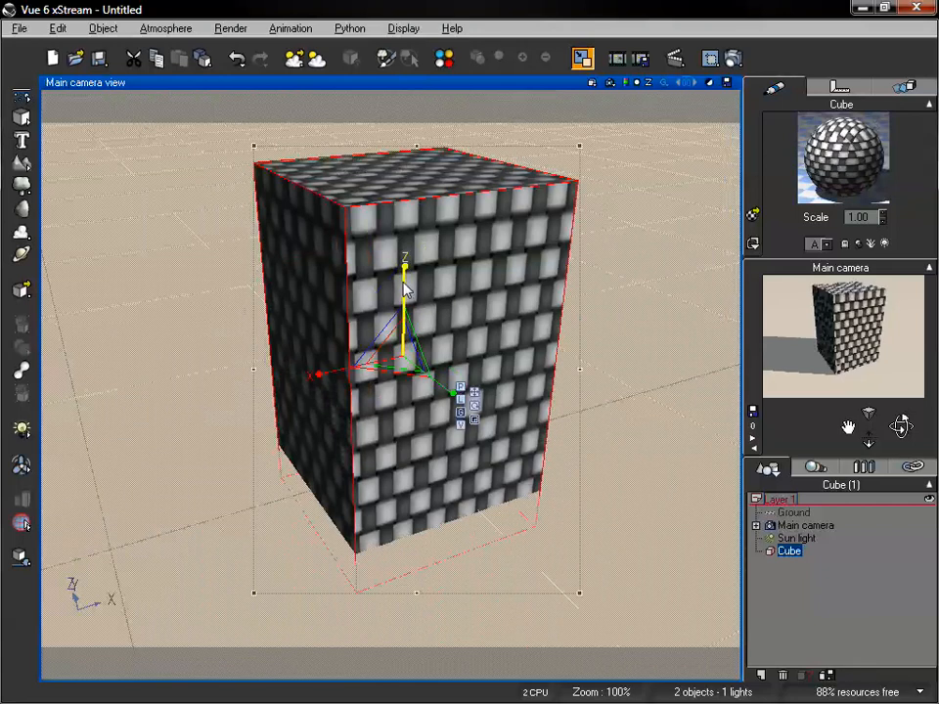
{"action": "left_click_drag", "start_coordinate": [406, 289], "coordinate": [412, 209]}
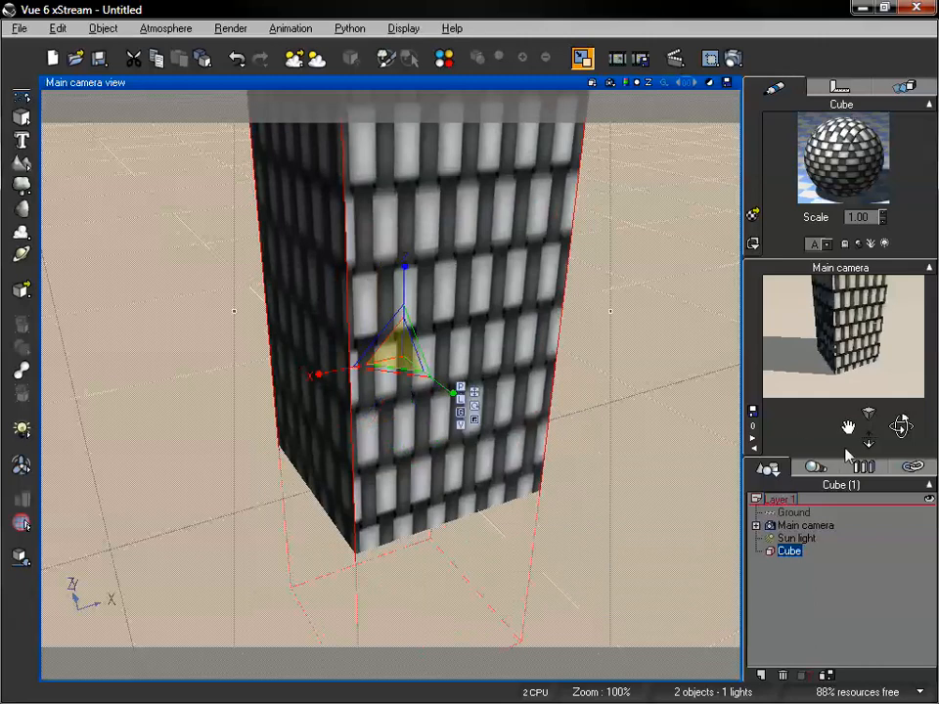
Shrink the block along the Z axis to roughly cubic proportions and set its material's overall mapping to World - Standard
{"action": "left_click_drag", "start_coordinate": [407, 280], "coordinate": [405, 335]}
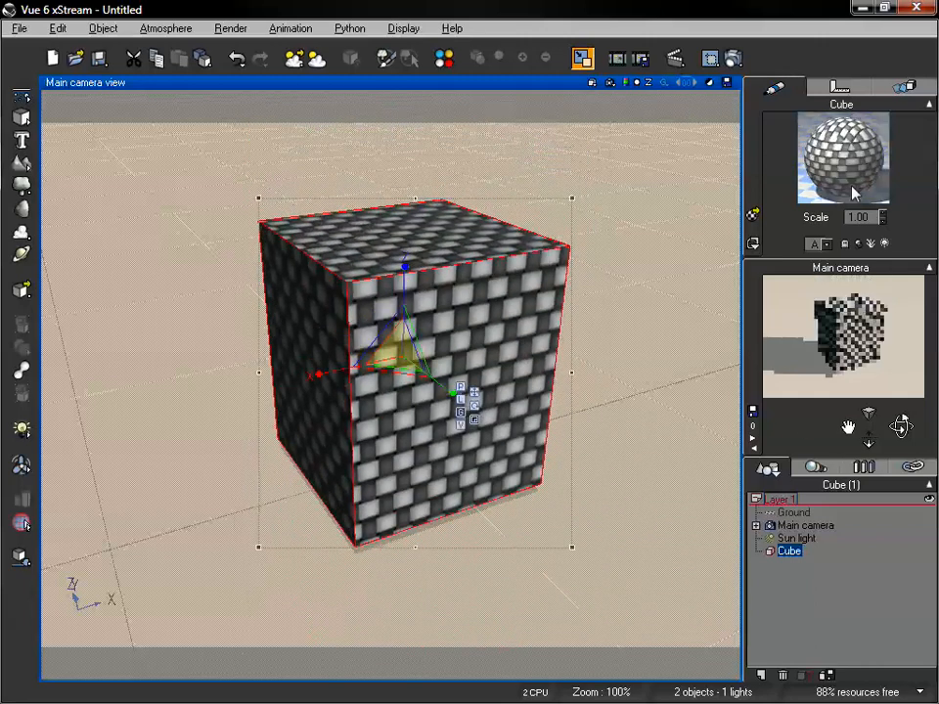
{"action": "double_click", "coordinate": [851, 164]}
{"action": "left_click", "coordinate": [605, 172]}
{"action": "left_click", "coordinate": [608, 186]}
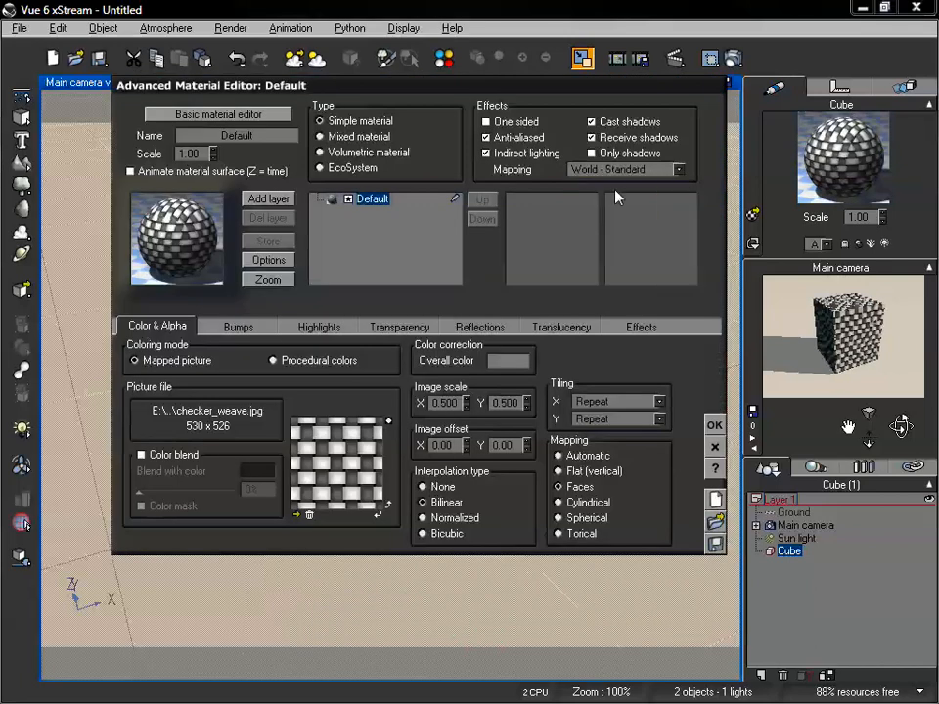
{"action": "left_click", "coordinate": [714, 425]}
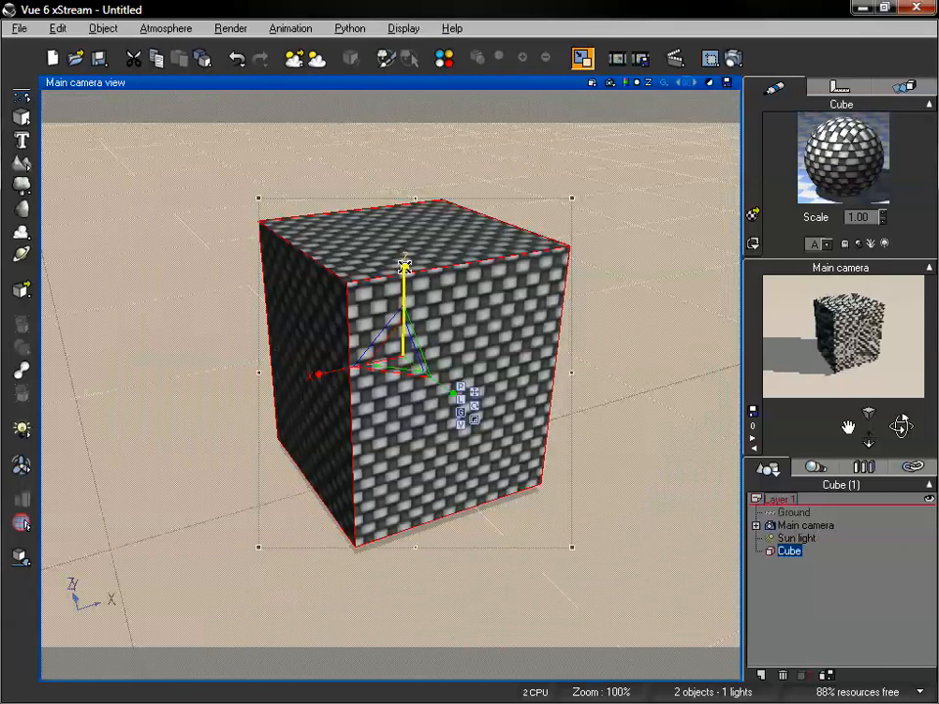
Flatten the cube along the Z axis and stretch it into a tall block to test the World - Standard mapping
{"action": "left_click_drag", "start_coordinate": [405, 275], "coordinate": [386, 142]}
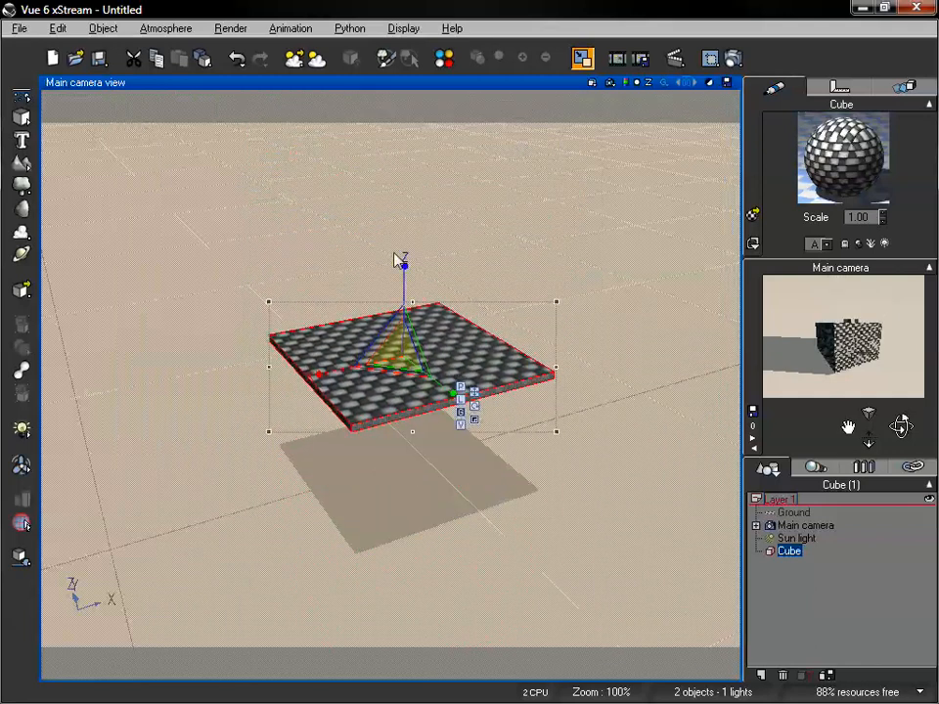
{"action": "left_click_drag", "start_coordinate": [402, 274], "coordinate": [772, 597]}
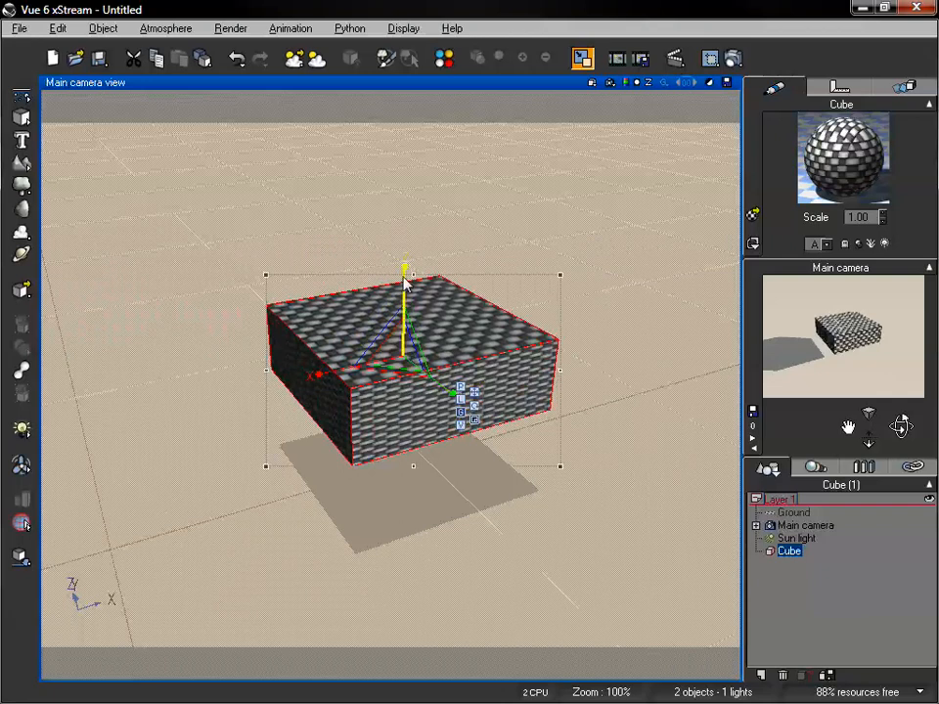
{"action": "left_click_drag", "start_coordinate": [404, 280], "coordinate": [415, 49]}
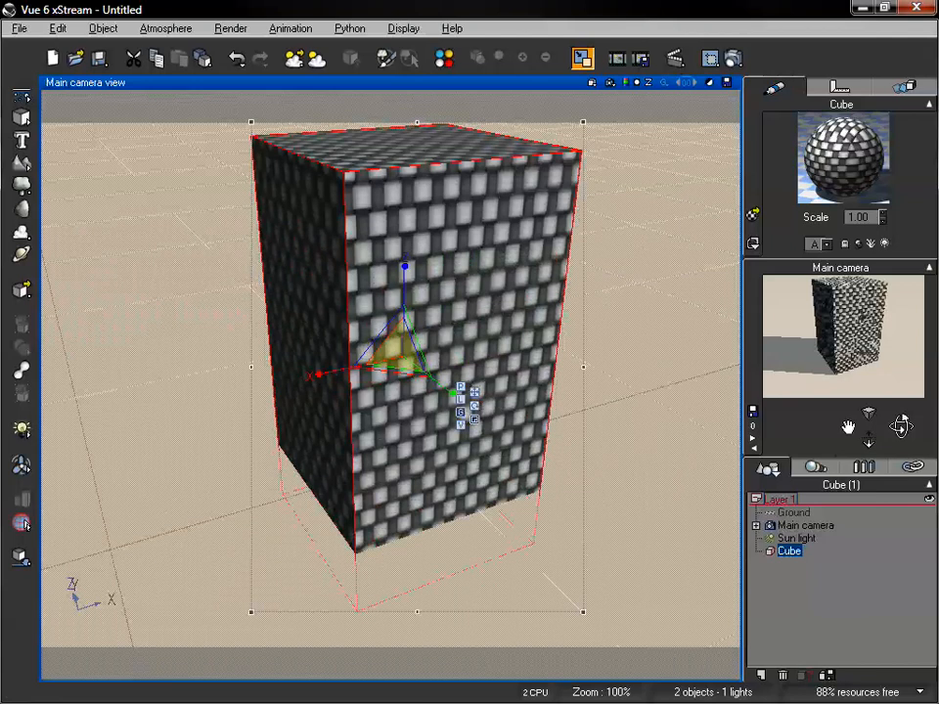
Enlarge the block uniformly and shorten it along the Z axis into a box slightly wider than it is tall
{"action": "left_click_drag", "start_coordinate": [395, 349], "coordinate": [514, 341]}
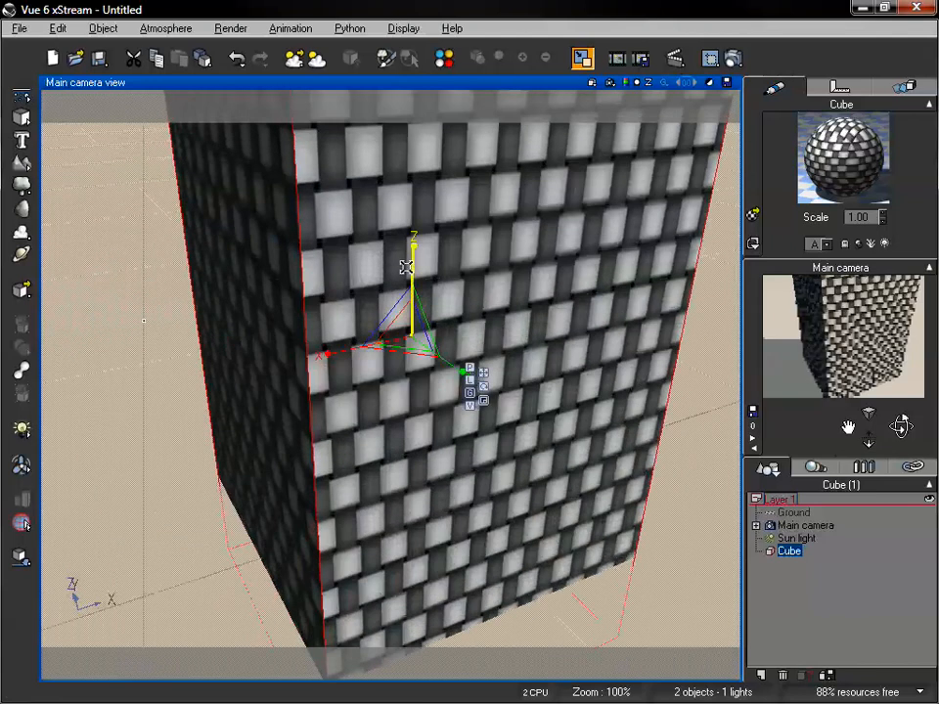
{"action": "left_click_drag", "start_coordinate": [415, 260], "coordinate": [413, 313]}
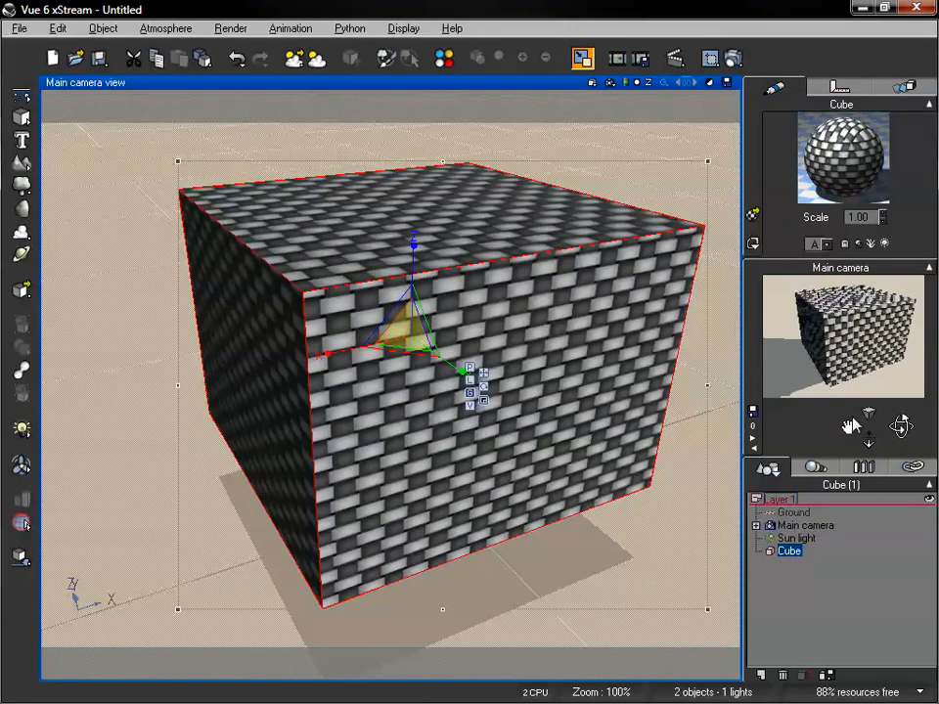
{"action": "left_click_drag", "start_coordinate": [870, 439], "coordinate": [869, 457]}
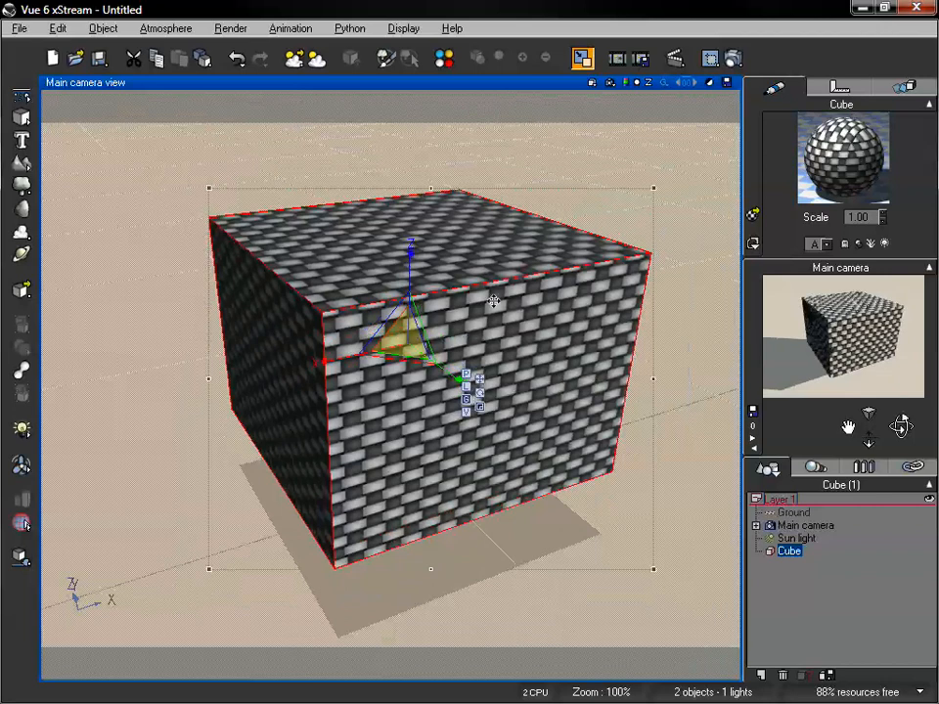
Set the cube material's overall mapping in the effects settings to Object - Standard and accept the material
{"action": "double_click", "coordinate": [806, 171]}
{"action": "left_click", "coordinate": [573, 171]}
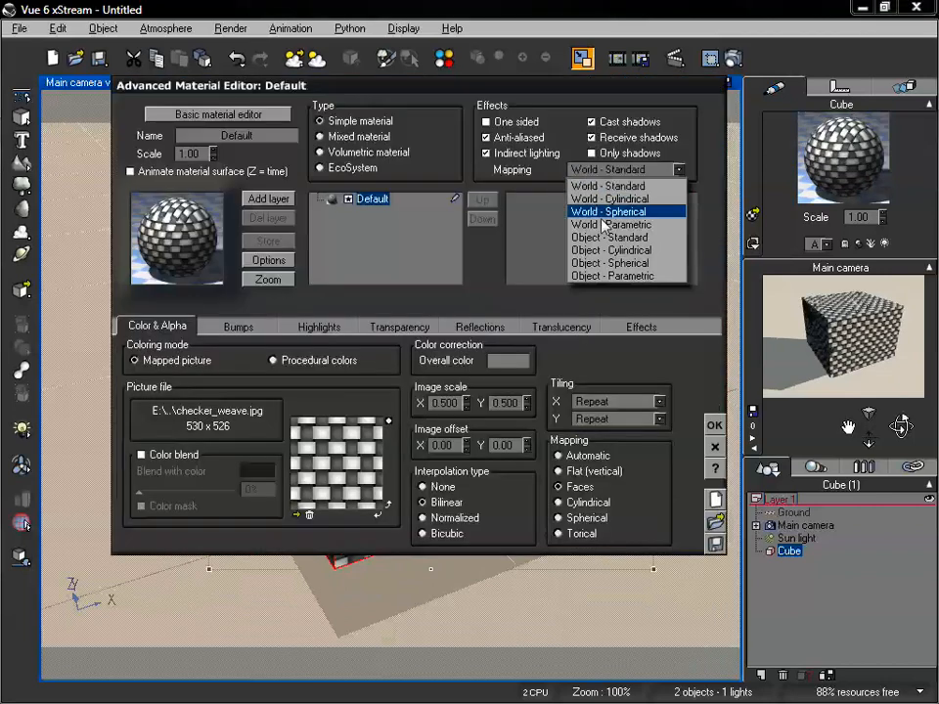
{"action": "left_click", "coordinate": [631, 245]}
{"action": "left_click", "coordinate": [715, 425]}
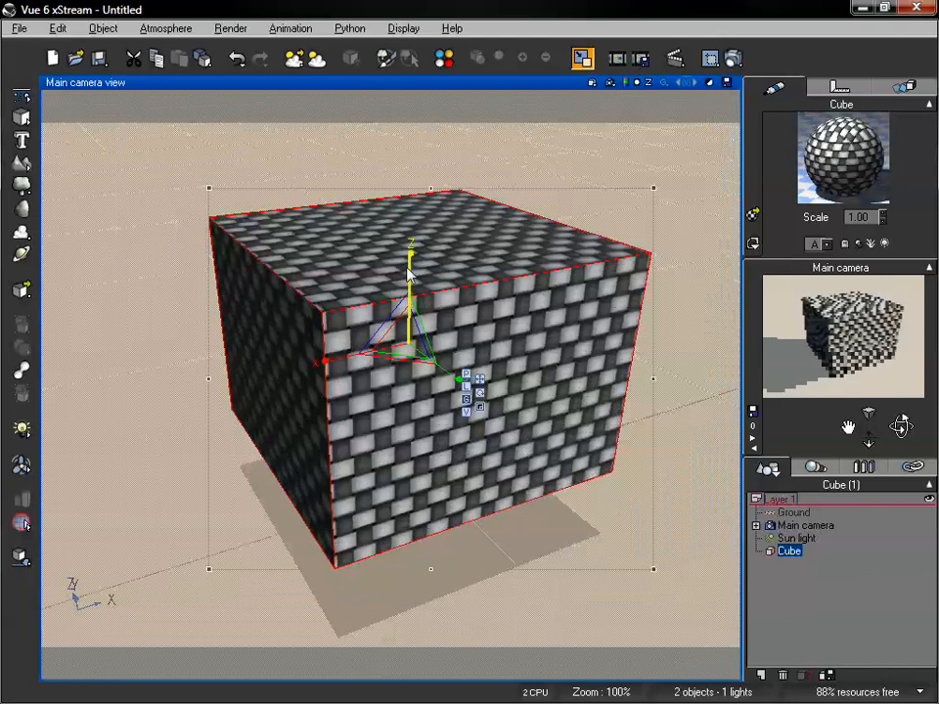
Stretch the cube into a tall block along the Z axis to test the Object - Standard mapping
{"action": "left_click_drag", "start_coordinate": [410, 276], "coordinate": [411, 202]}
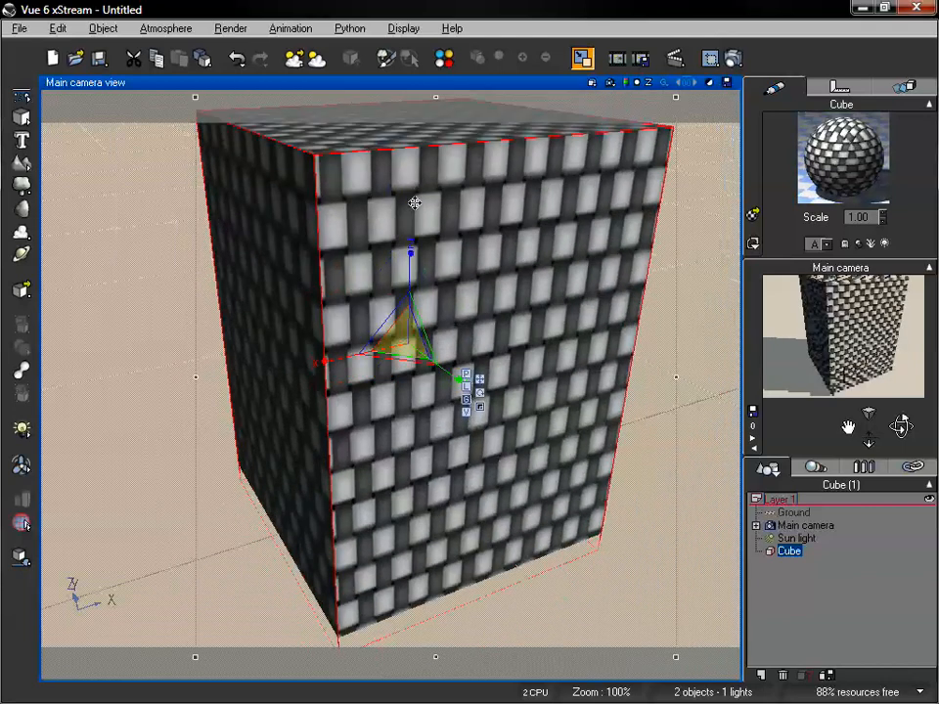
{"action": "left_click_drag", "start_coordinate": [411, 269], "coordinate": [409, 192]}
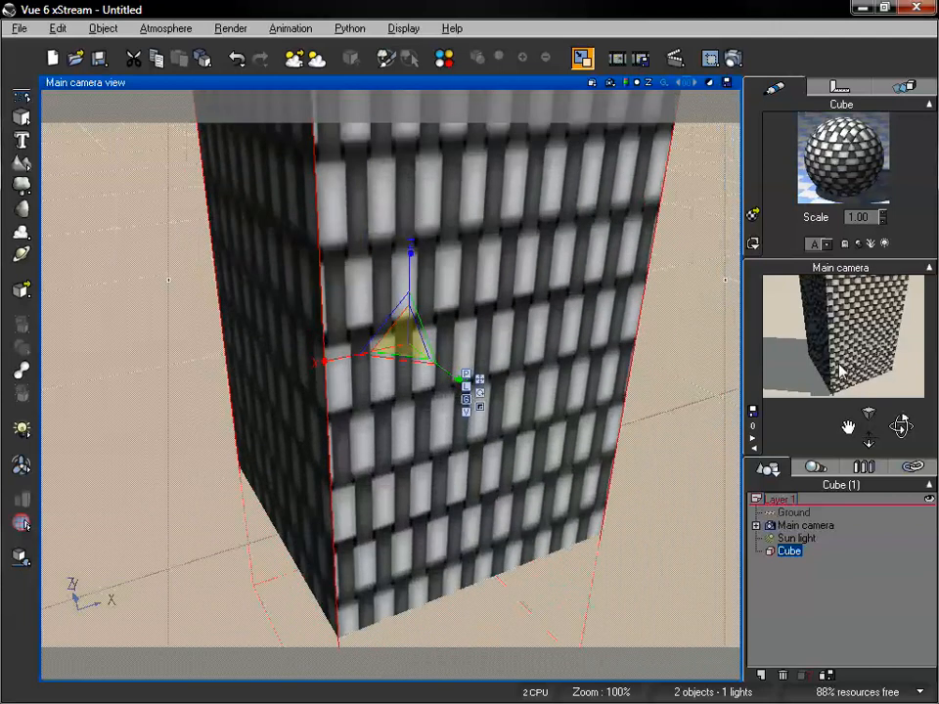
{"action": "left_click_drag", "start_coordinate": [876, 442], "coordinate": [876, 461]}
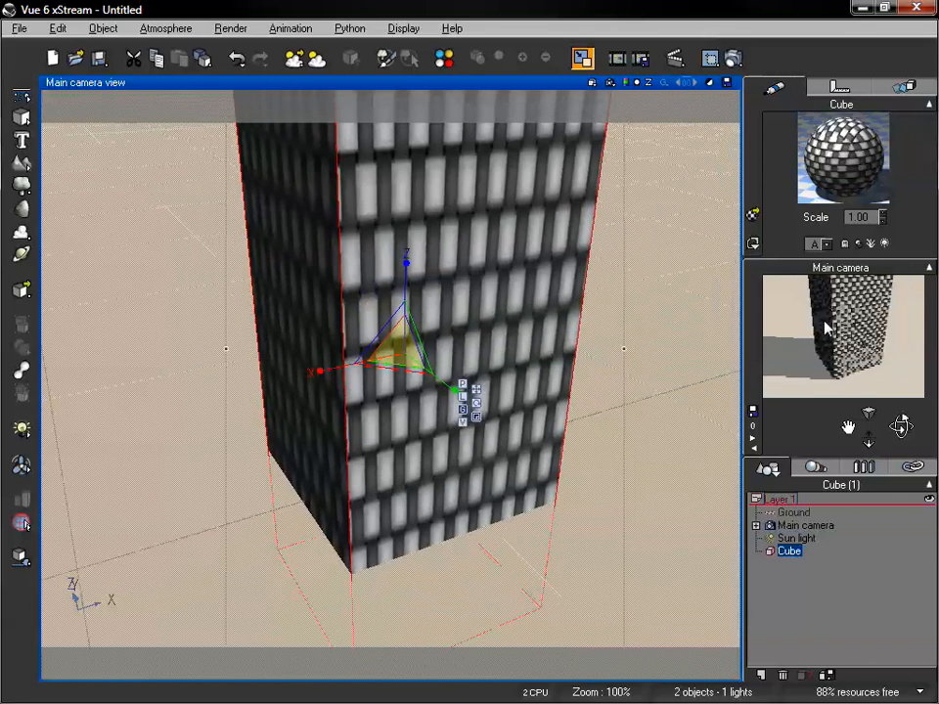
Render the main camera view to examine the Object - Standard mapping on the tall block, and close the render display
{"action": "left_click", "coordinate": [732, 59]}
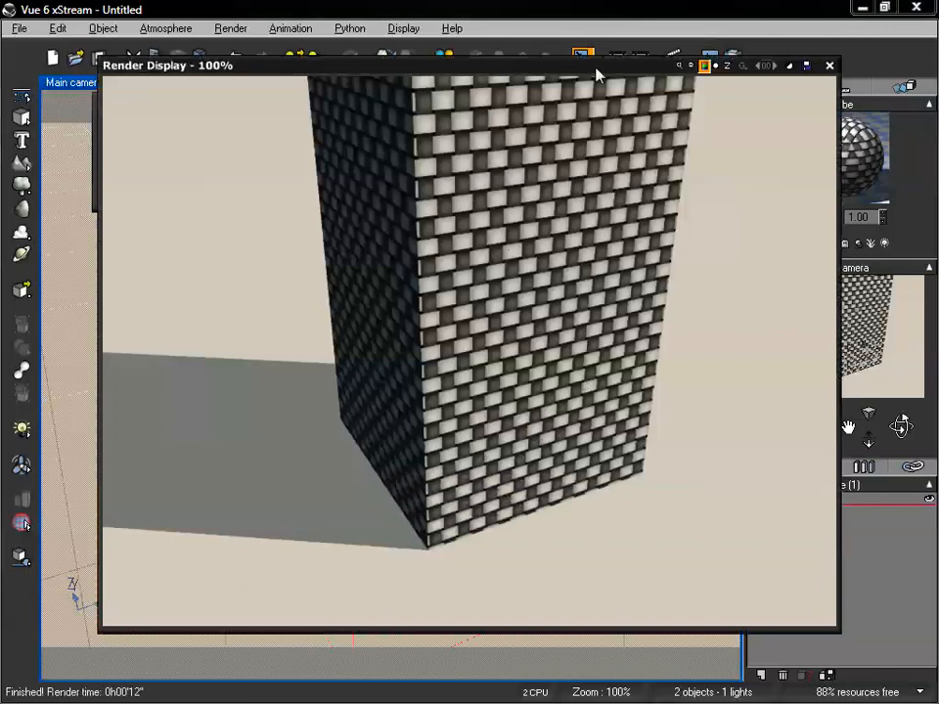
{"action": "left_click_drag", "start_coordinate": [599, 75], "coordinate": [590, 100]}
{"action": "left_click", "coordinate": [820, 92]}
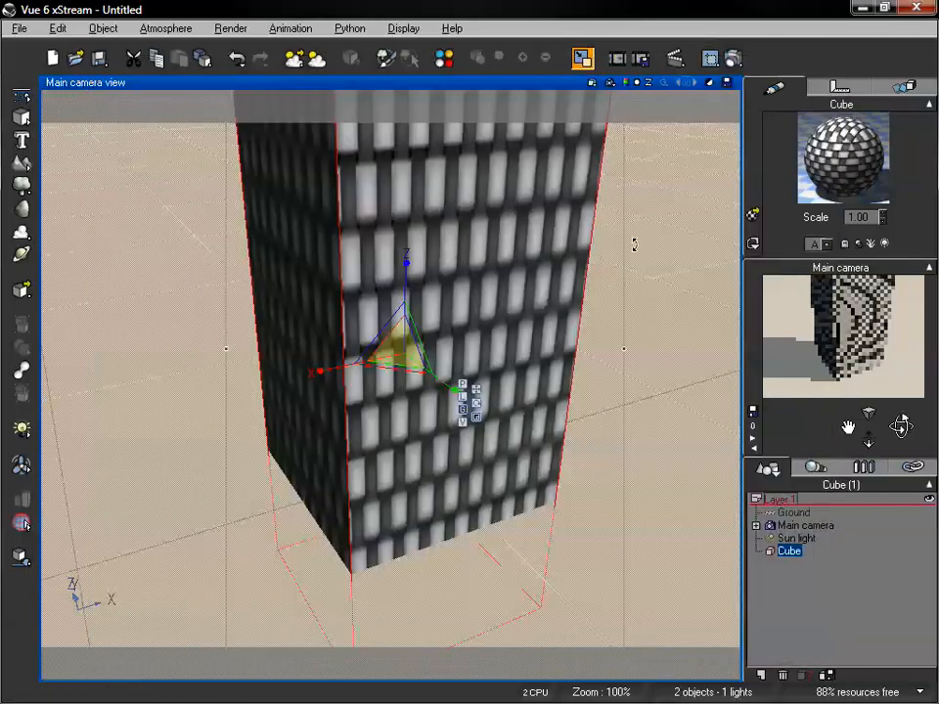
Change the tall block's overall material mapping from Object - Standard to Object - Parametric and accept the material
{"action": "key", "text": "ctrl+e"}
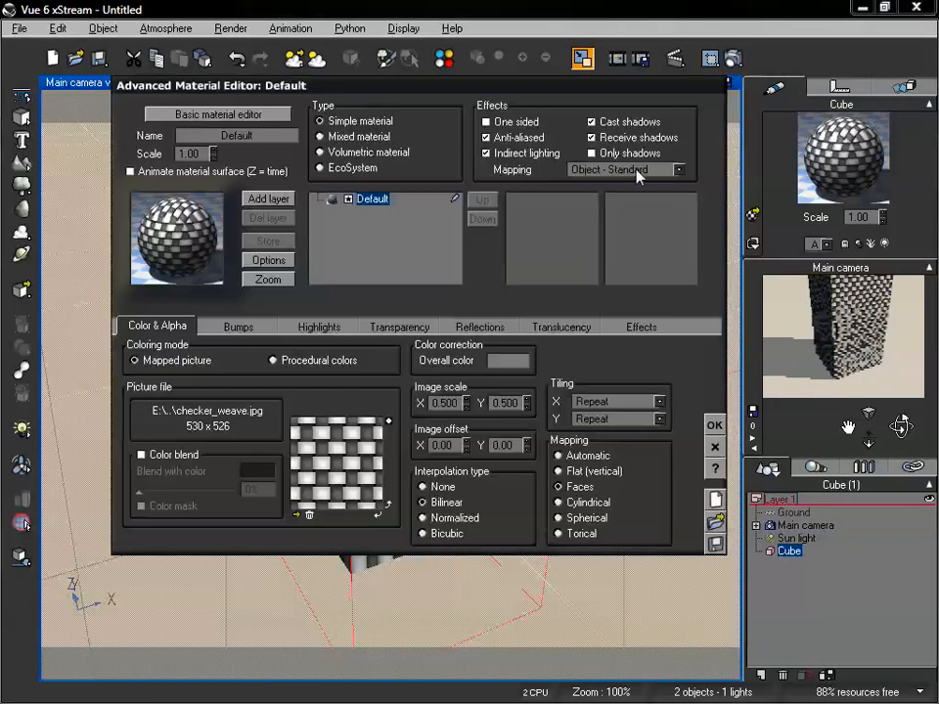
{"action": "left_click", "coordinate": [639, 171]}
{"action": "left_click", "coordinate": [637, 279]}
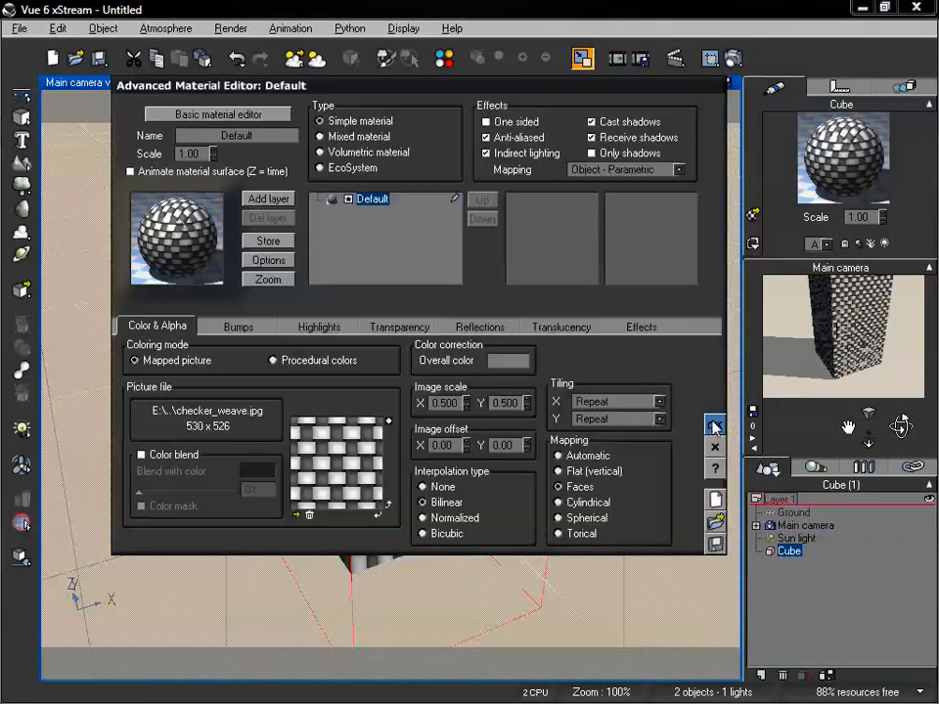
{"action": "left_click", "coordinate": [715, 426]}
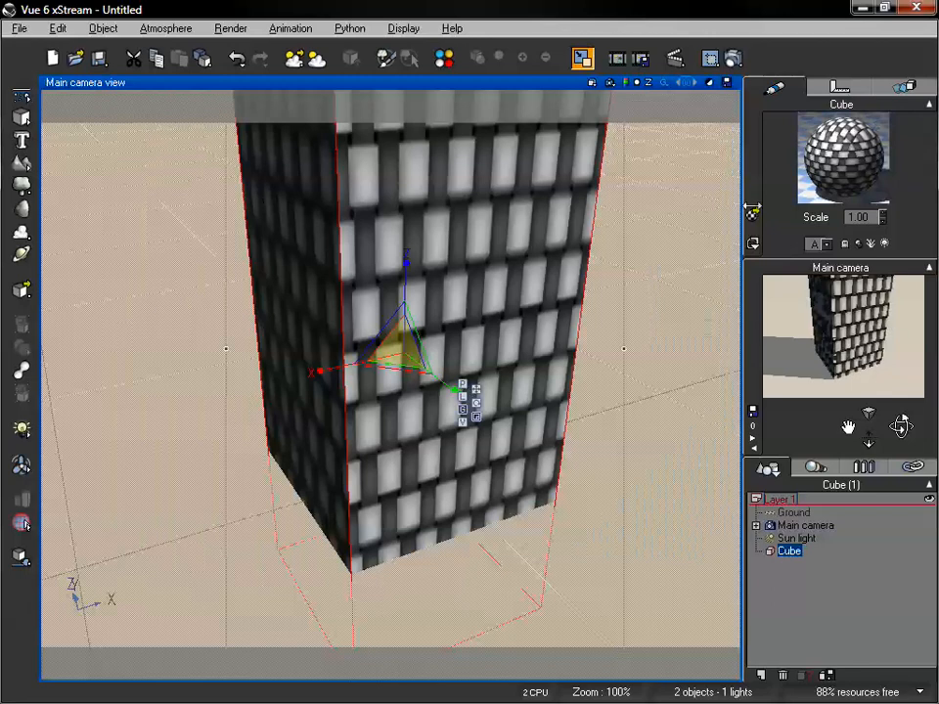
Scale the block uniformly up and down, and shorten it along the Z axis to test the Object - Parametric mapping
{"action": "left_click_drag", "start_coordinate": [868, 436], "coordinate": [846, 425]}
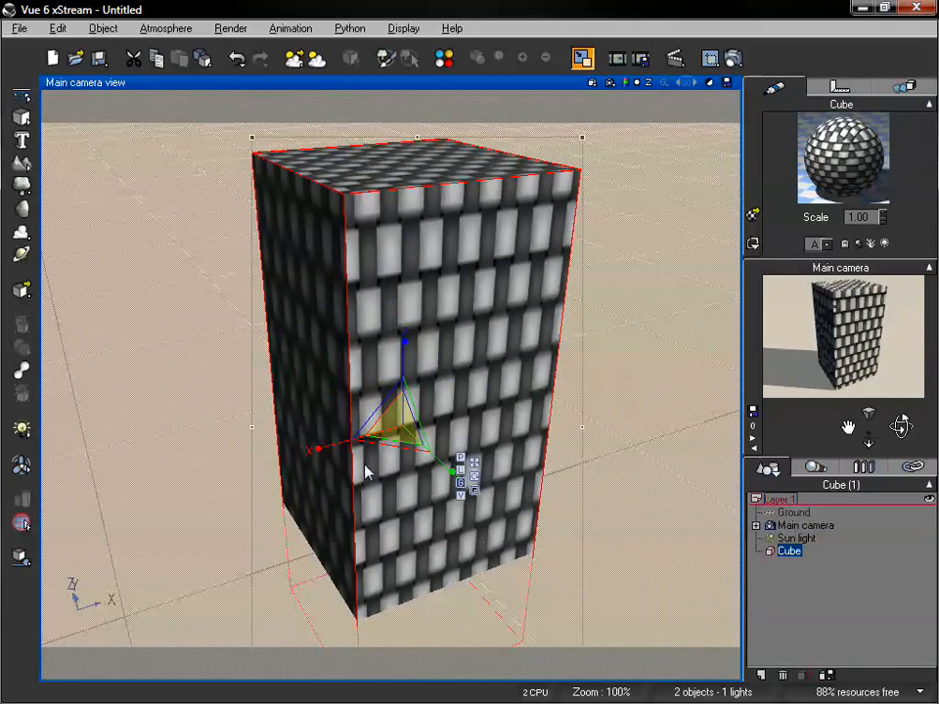
{"action": "left_click_drag", "start_coordinate": [403, 427], "coordinate": [548, 346]}
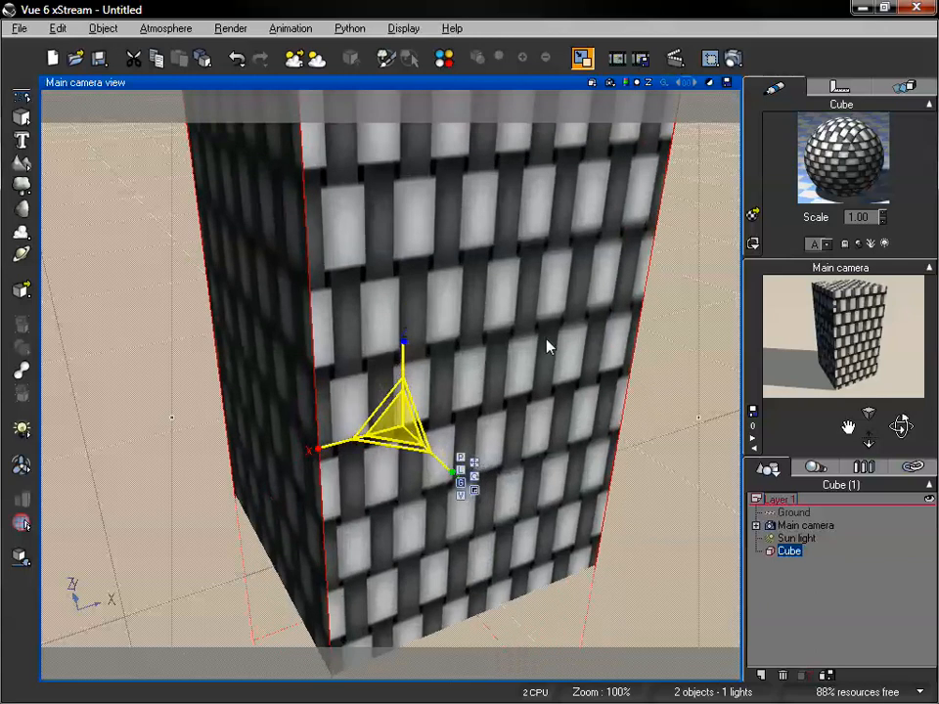
{"action": "left_click_drag", "start_coordinate": [396, 420], "coordinate": [192, 550]}
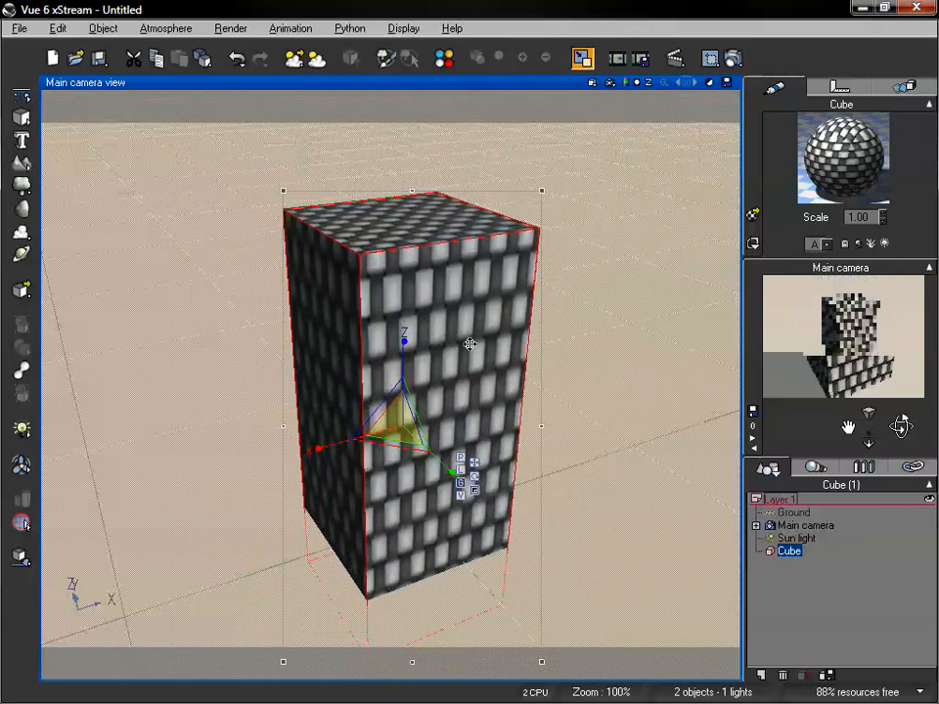
{"action": "left_click_drag", "start_coordinate": [401, 341], "coordinate": [404, 389]}
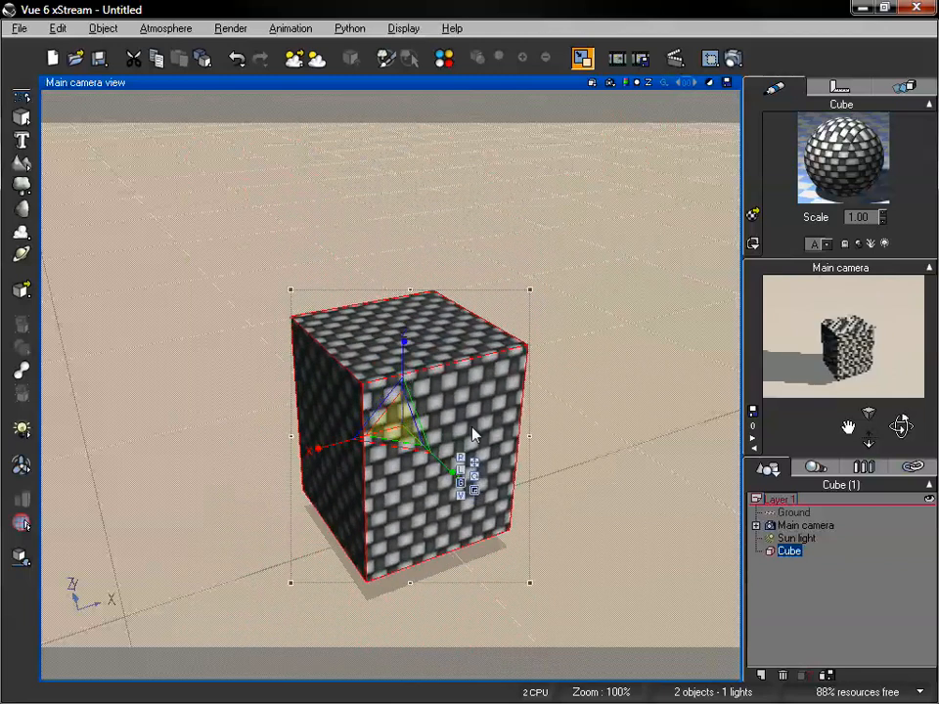
Reduce the cube's height along the Z axis and resize it uniformly to check the Object - Parametric mapping at close range
{"action": "left_click_drag", "start_coordinate": [855, 427], "coordinate": [856, 302]}
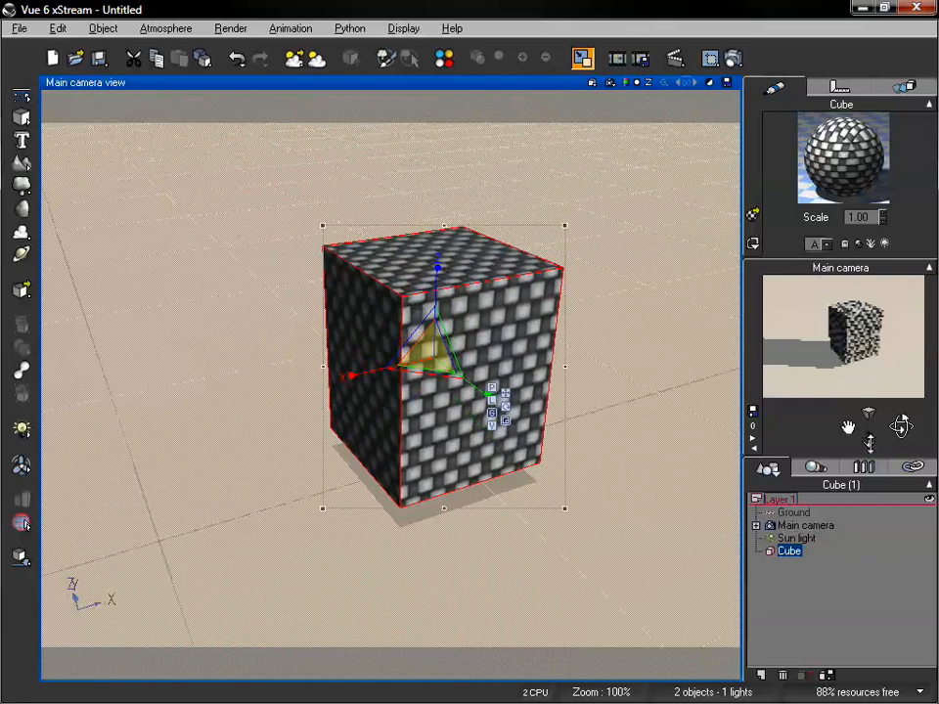
{"action": "left_click_drag", "start_coordinate": [866, 435], "coordinate": [815, 448]}
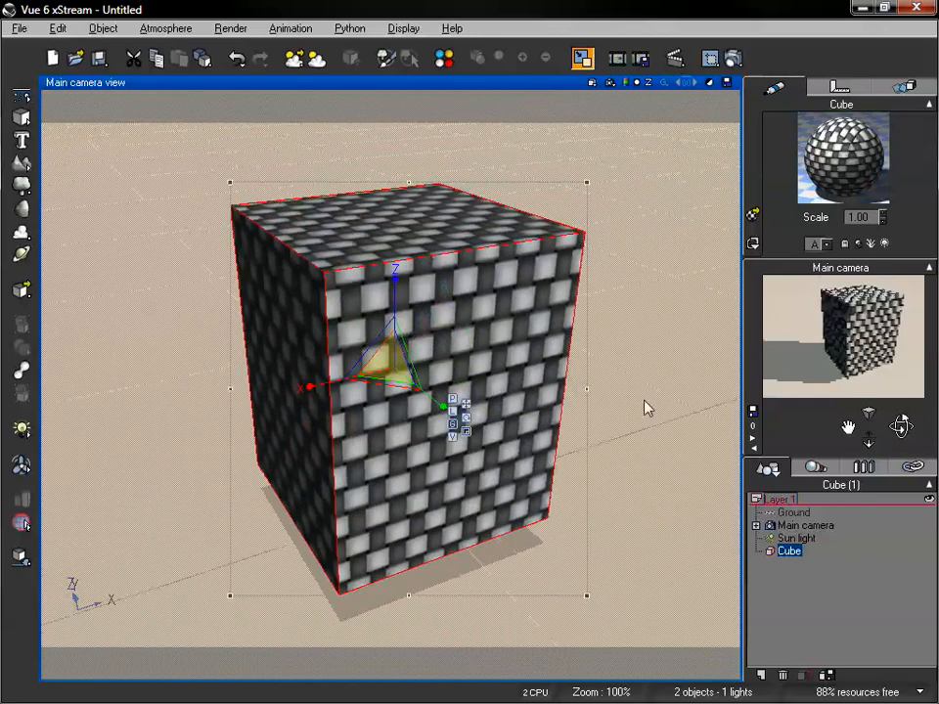
{"action": "left_click_drag", "start_coordinate": [395, 283], "coordinate": [541, 268]}
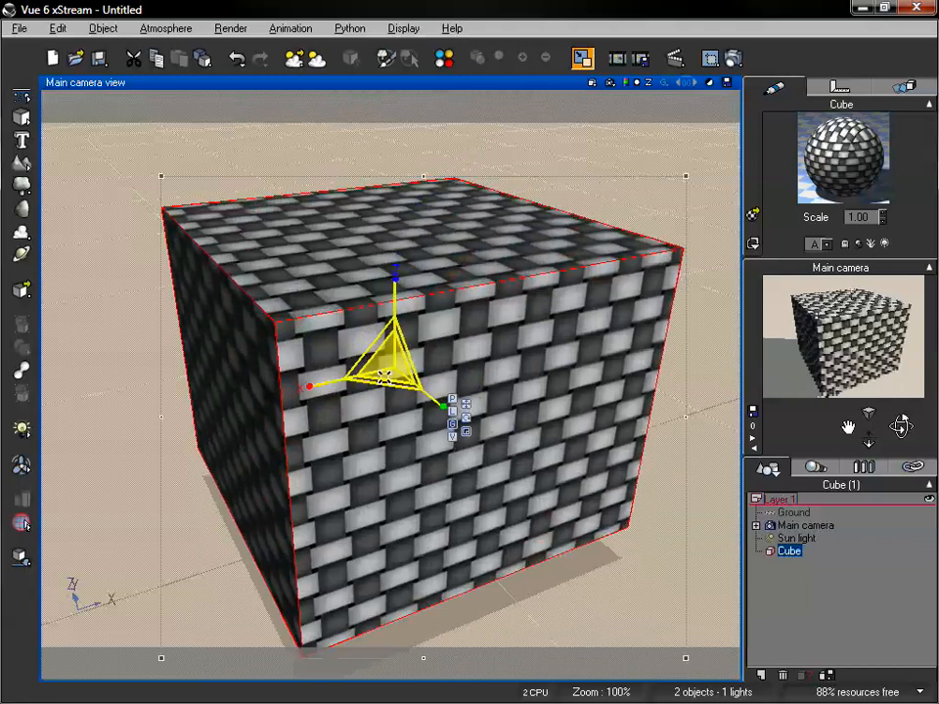
{"action": "left_click_drag", "start_coordinate": [384, 367], "coordinate": [281, 413]}
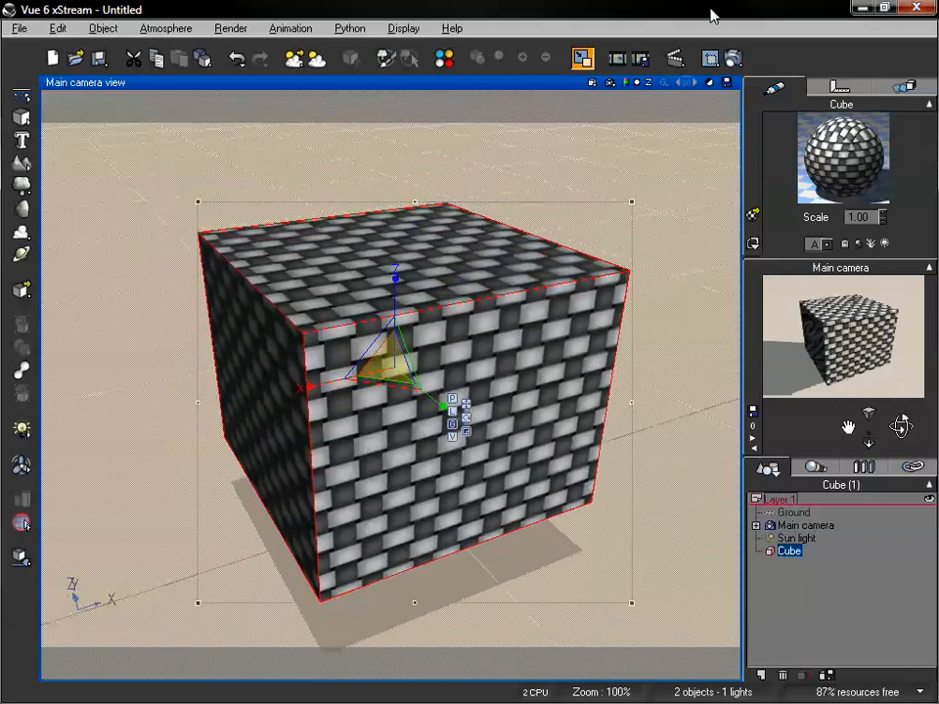
Switch the resized cube's overall material mapping back to World - Parametric and accept the material
{"action": "double_click", "coordinate": [841, 157]}
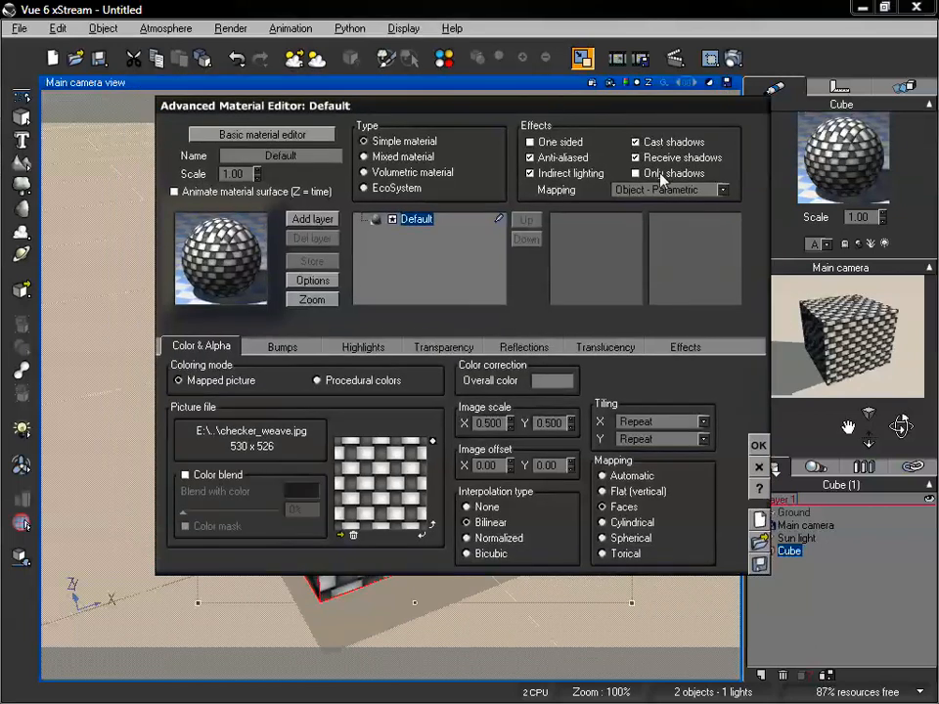
{"action": "left_click", "coordinate": [667, 190]}
{"action": "left_click", "coordinate": [654, 245]}
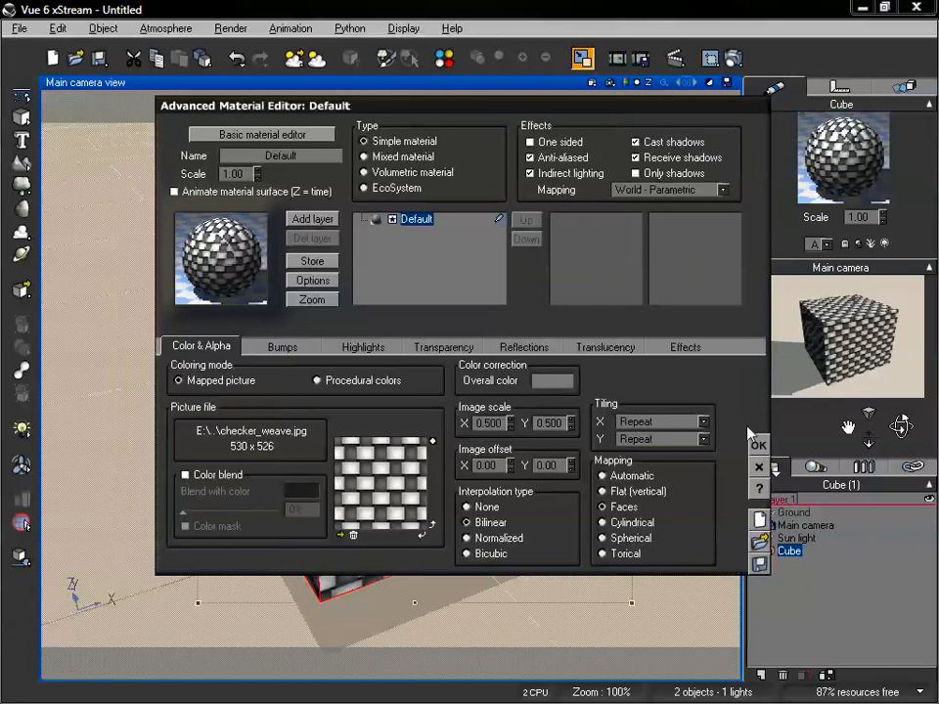
{"action": "left_click", "coordinate": [758, 445]}
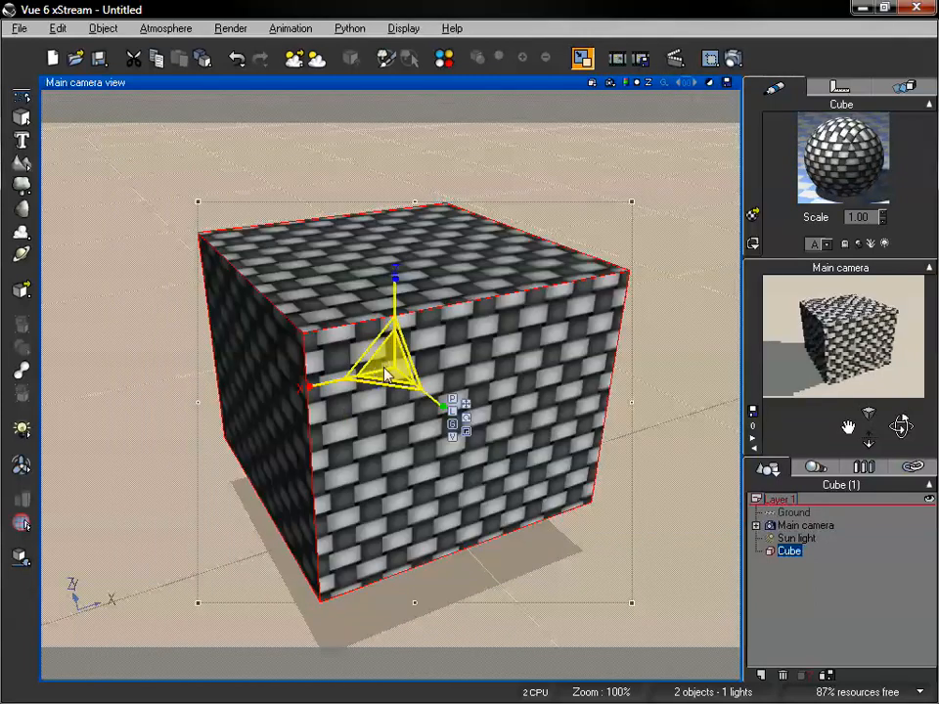
Scale the cube uniformly up and down, and stretch it along the Z axis to test the World - Parametric mapping
{"action": "left_click_drag", "start_coordinate": [379, 370], "coordinate": [435, 337]}
{"action": "left_click_drag", "start_coordinate": [458, 319], "coordinate": [452, 356]}
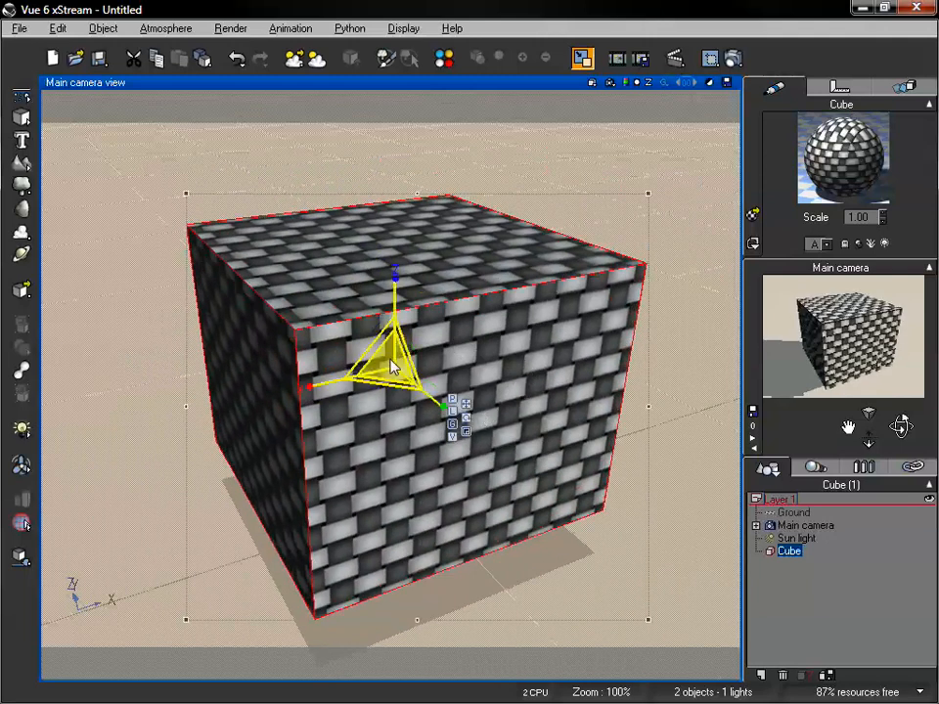
{"action": "left_click_drag", "start_coordinate": [386, 362], "coordinate": [492, 306]}
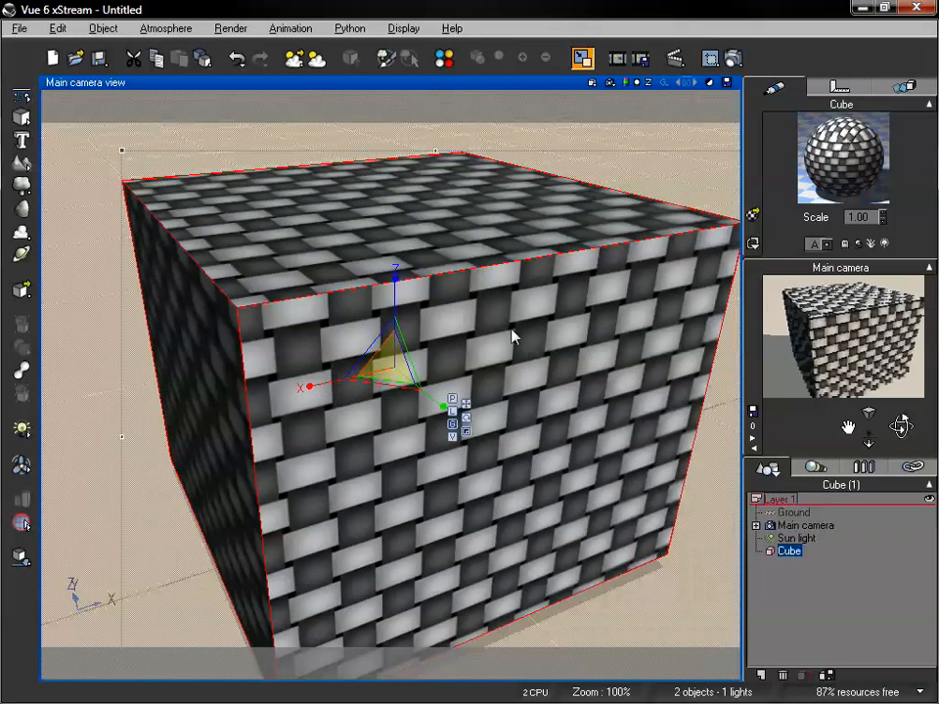
{"action": "left_click_drag", "start_coordinate": [388, 358], "coordinate": [313, 438]}
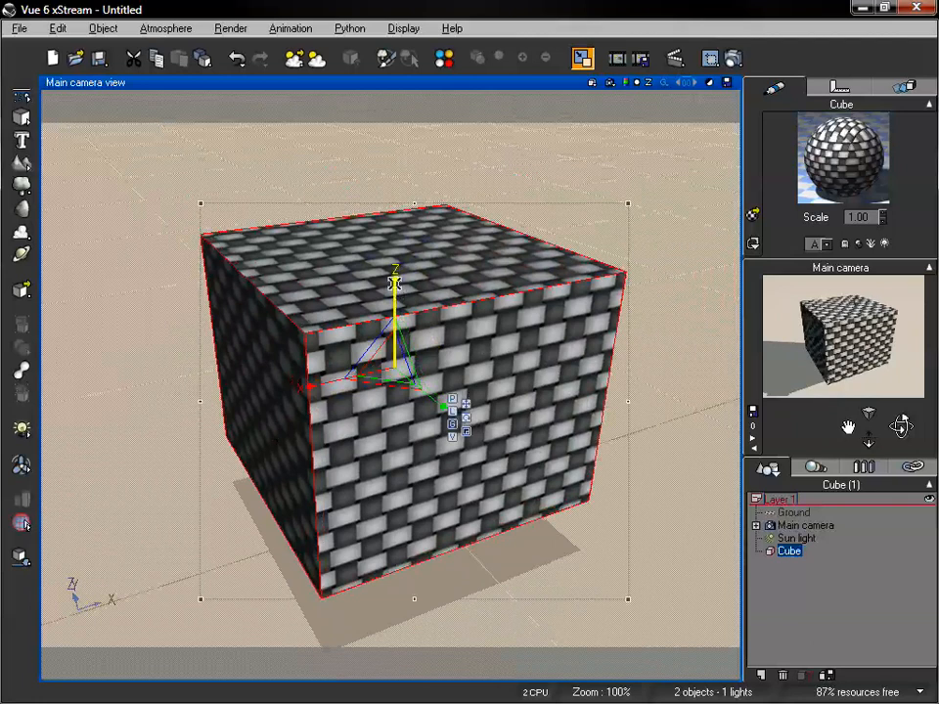
{"action": "left_click_drag", "start_coordinate": [396, 286], "coordinate": [394, 210]}
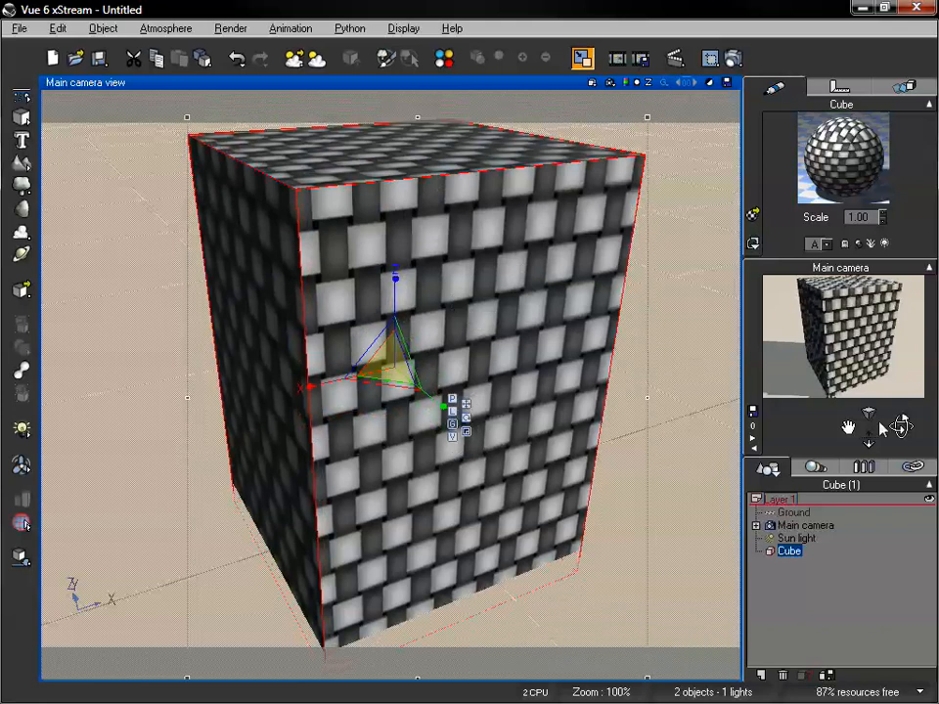
{"action": "left_click_drag", "start_coordinate": [875, 437], "coordinate": [865, 439]}
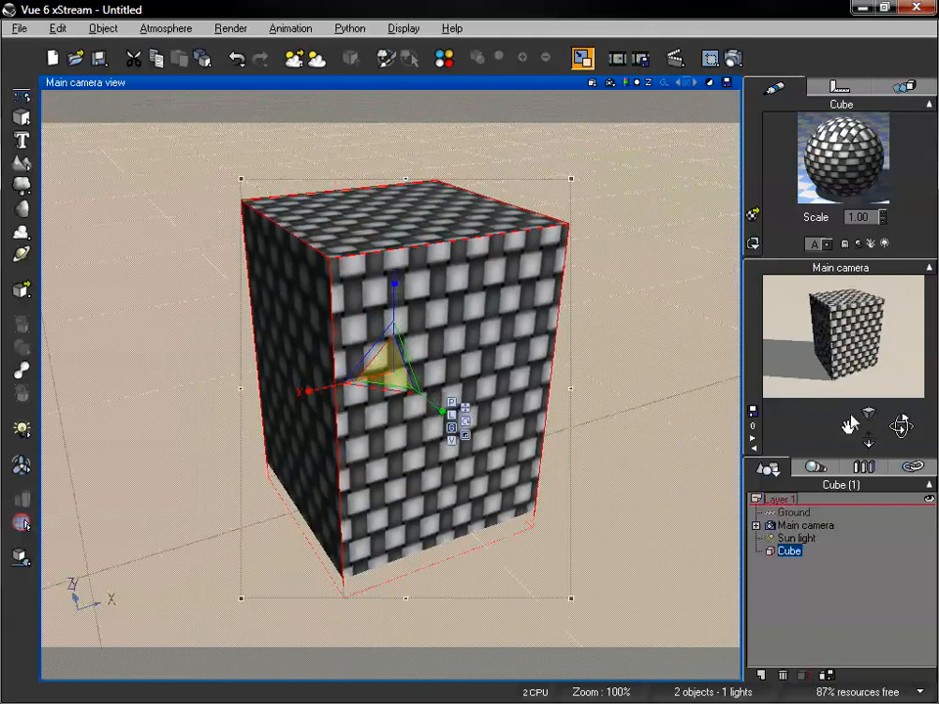
Switch the gizmo to moving and raise the block along the Z axis until its base clears the ground
{"action": "left_click", "coordinate": [465, 406]}
{"action": "left_click_drag", "start_coordinate": [394, 301], "coordinate": [393, 277]}
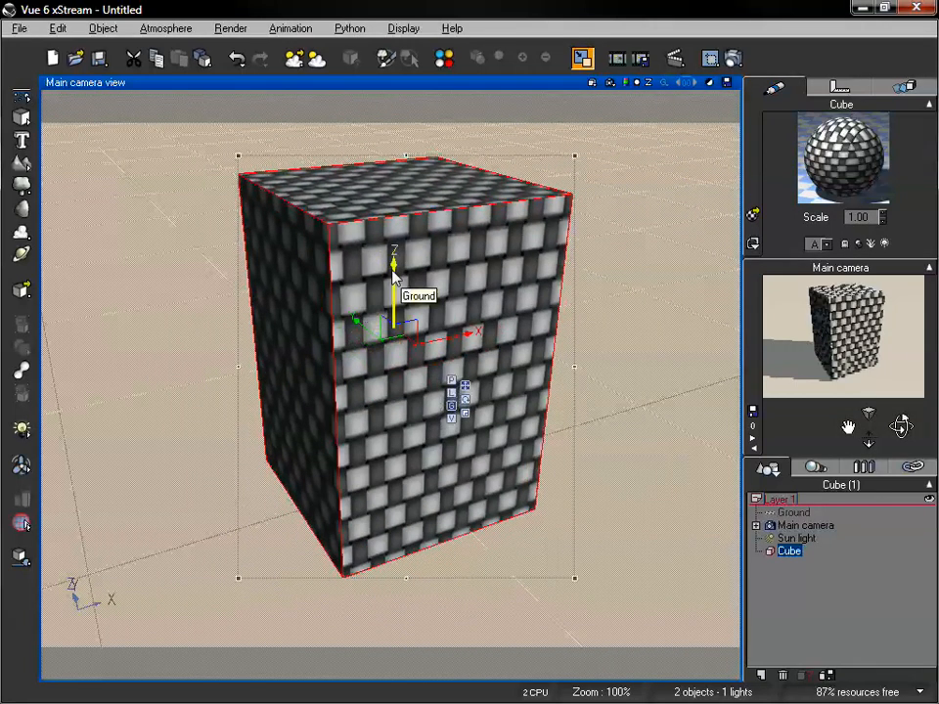